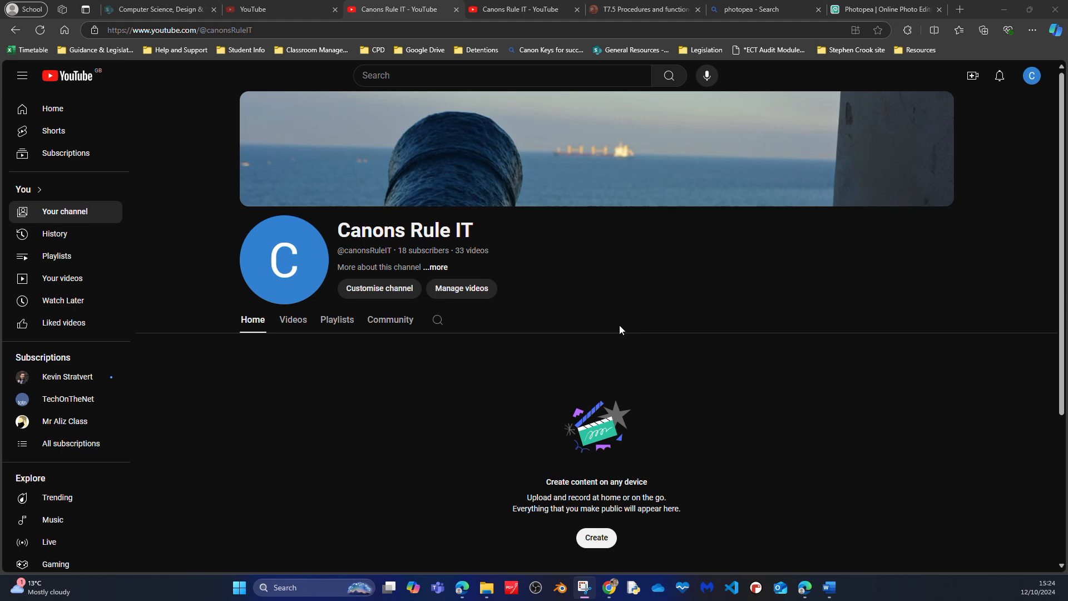
- Switch to Photopea and bring up the puppy.psd document
{"action": "left_click", "coordinate": [877, 10]}
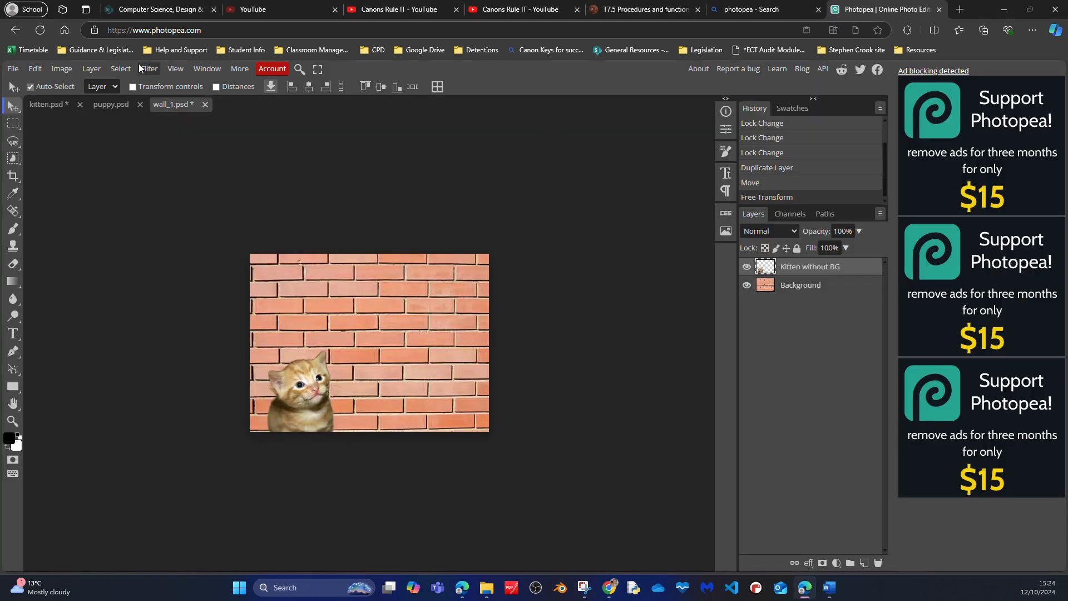
{"action": "left_click", "coordinate": [120, 68]}
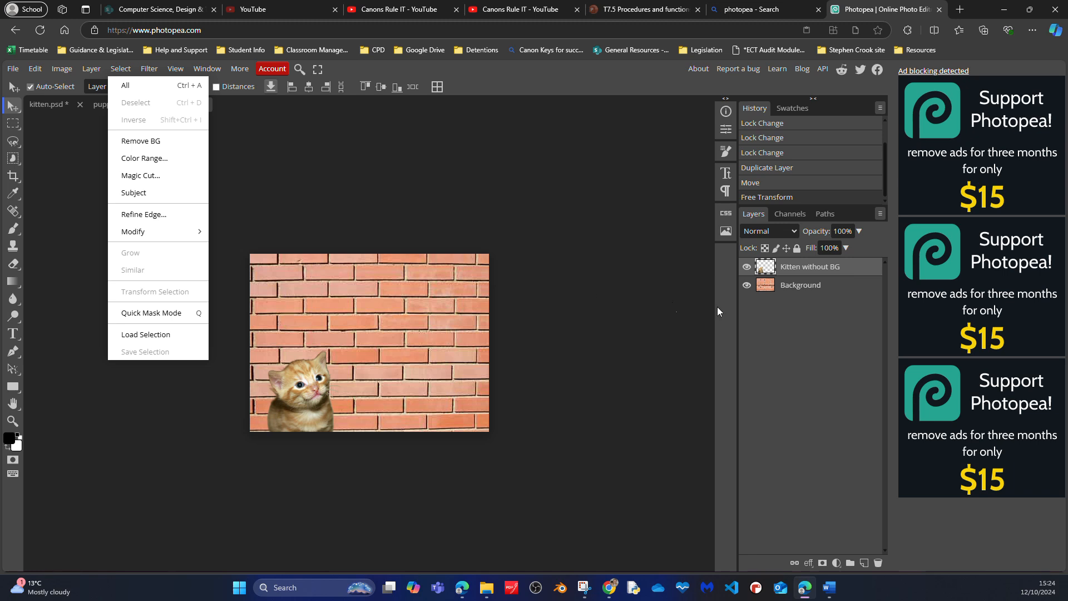
{"action": "left_click", "coordinate": [274, 130]}
{"action": "left_click", "coordinate": [111, 100]}
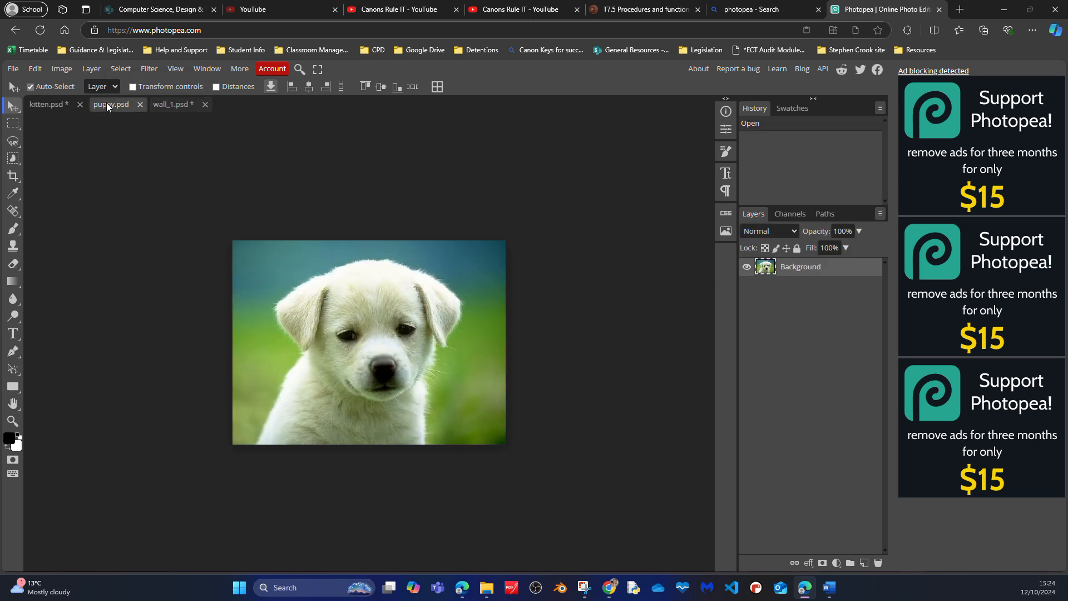
- Try to select the puppy automatically with Select Subject, declining the offer to watch an ad
{"action": "left_click", "coordinate": [119, 68]}
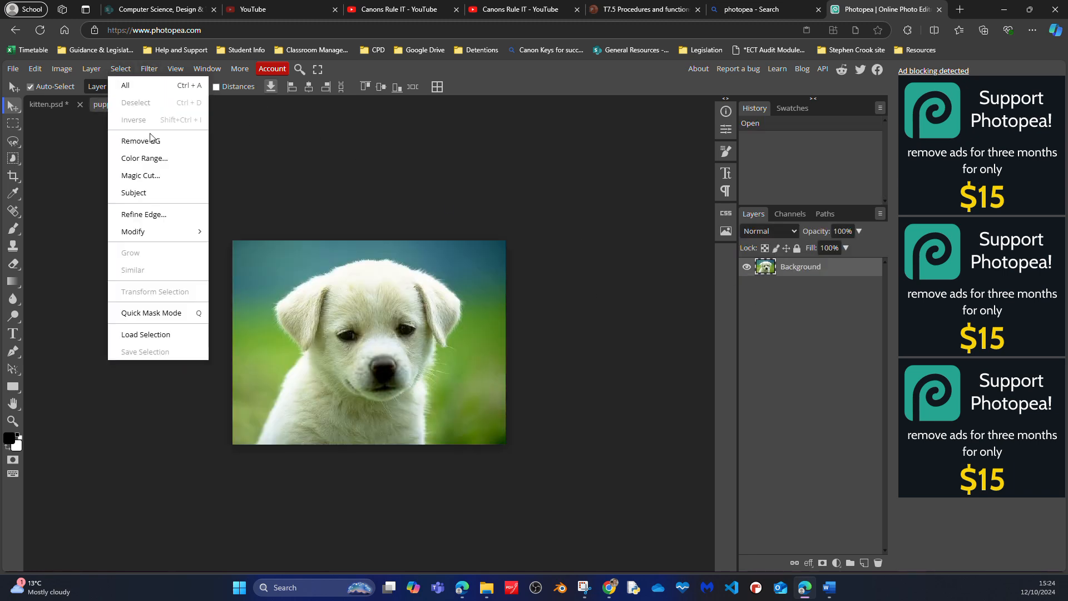
{"action": "left_click", "coordinate": [138, 195]}
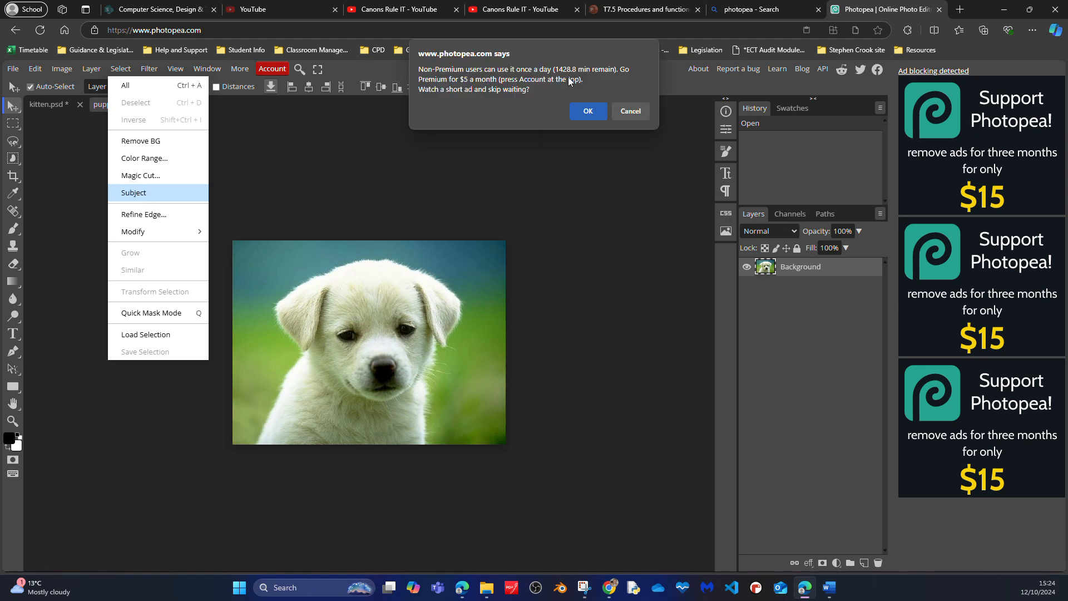
{"action": "left_click", "coordinate": [625, 114]}
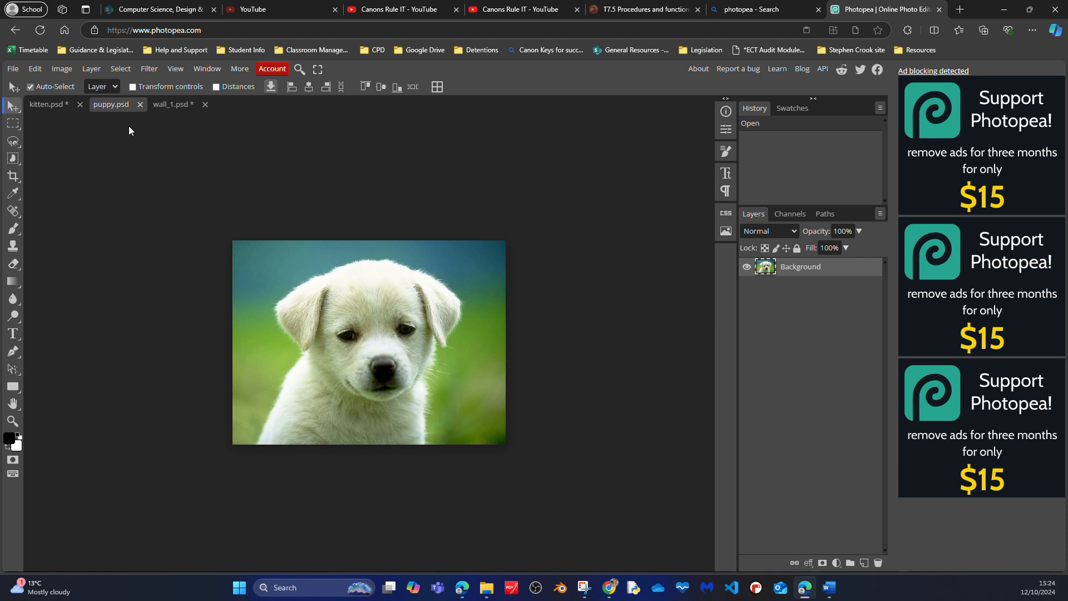
{"action": "left_click", "coordinate": [120, 68]}
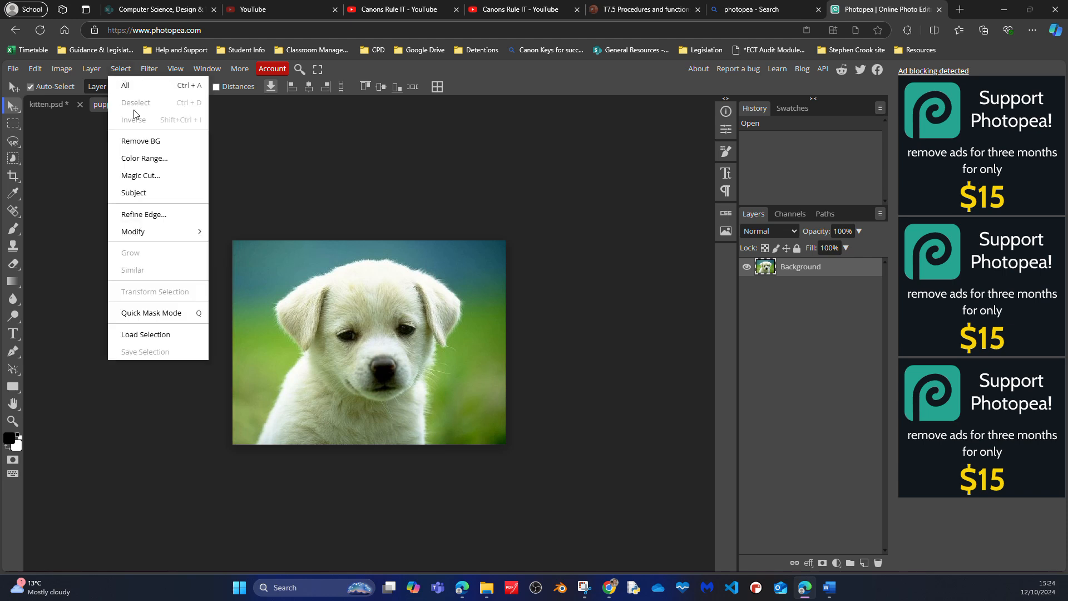
{"action": "left_click", "coordinate": [138, 195]}
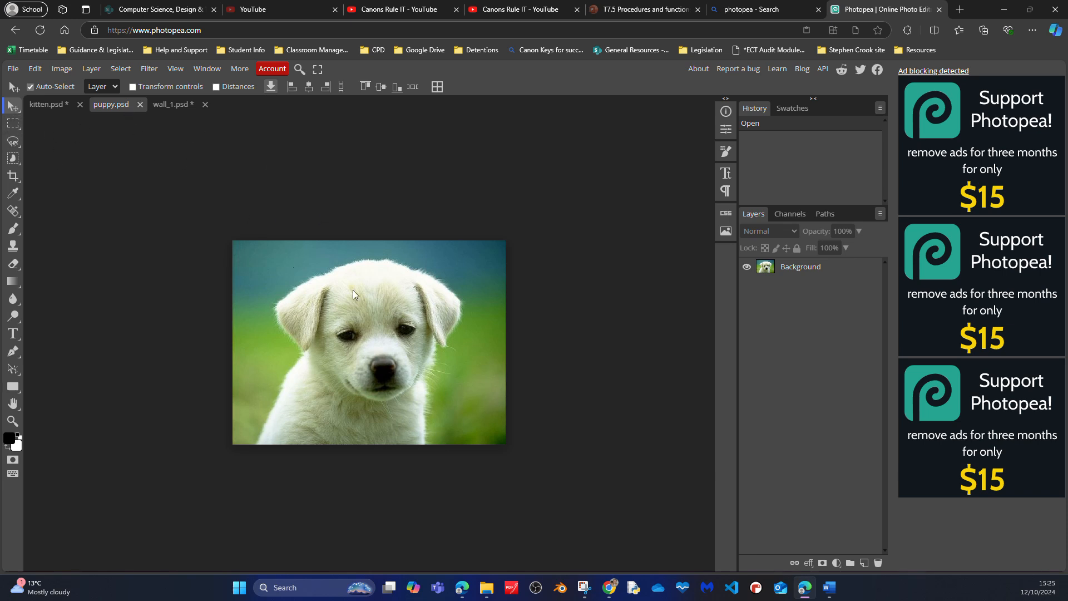
- Rename the Background layer of the puppy picture as "Original image"
{"action": "left_click", "coordinate": [801, 268]}
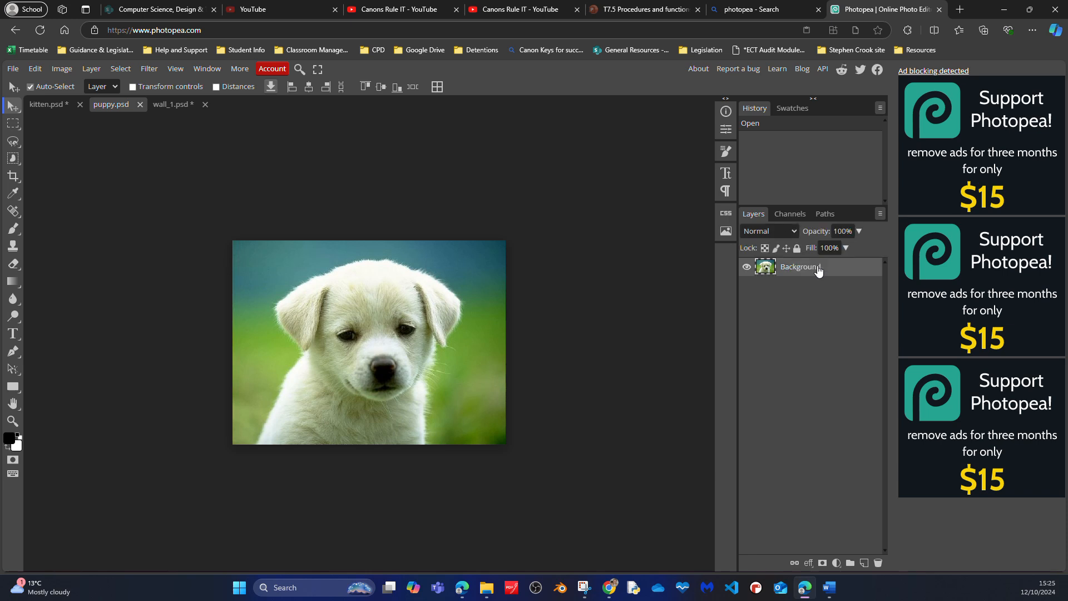
{"action": "double_click", "coordinate": [801, 268]}
{"action": "type", "text": "Orignall"}
{"action": "type", "text": " i"}
{"action": "key", "text": "End"}
{"action": "type", "text": "image"}
{"action": "key", "text": "Return"}
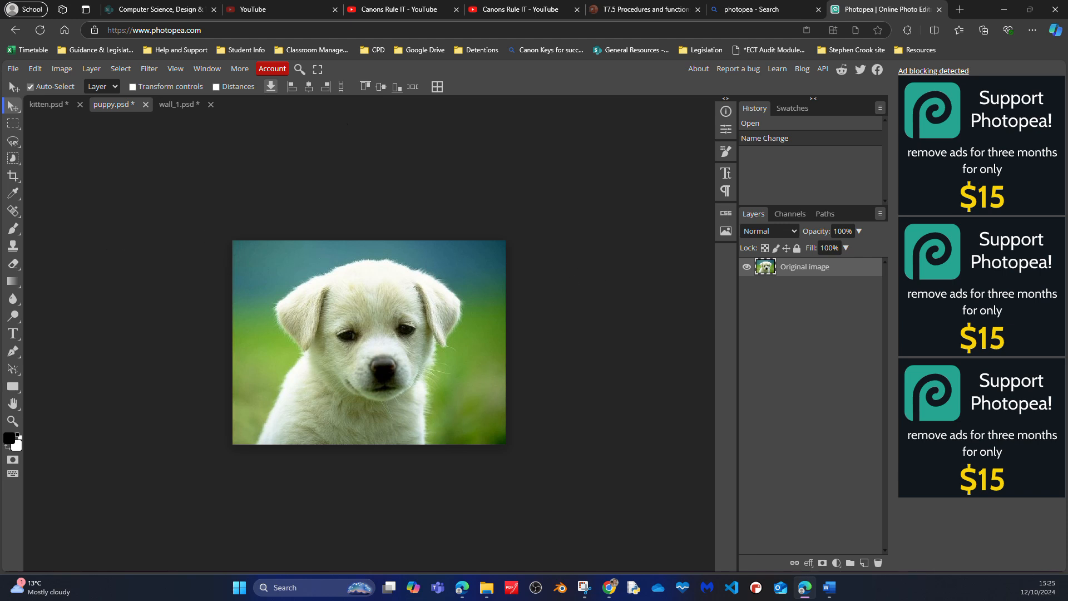
- Draw a loose freehand selection around the whole puppy with the Lasso Select tool
{"action": "left_click", "coordinate": [14, 142]}
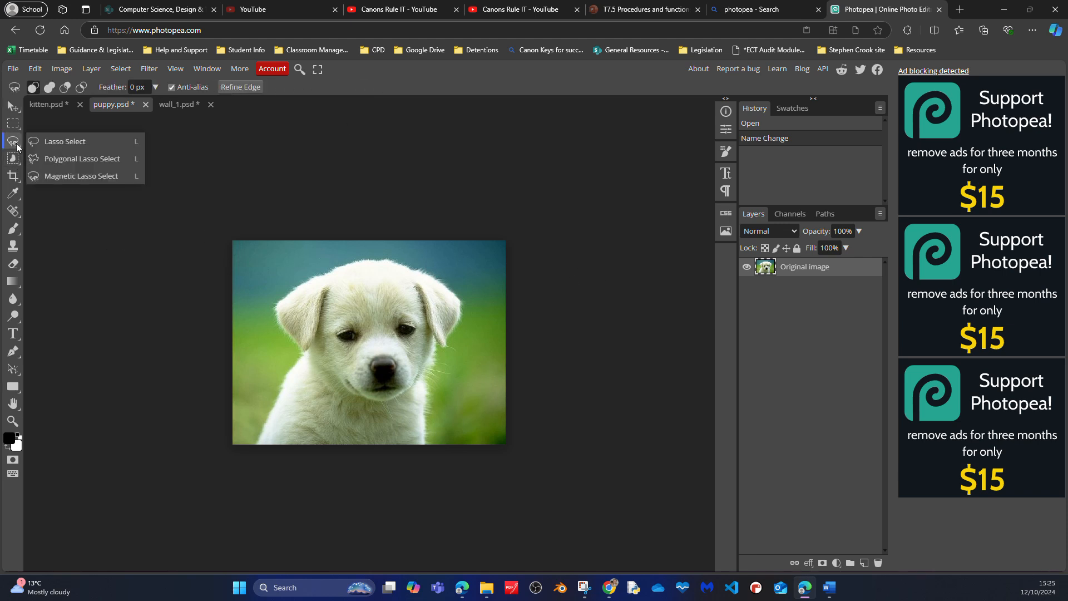
{"action": "left_click", "coordinate": [59, 141]}
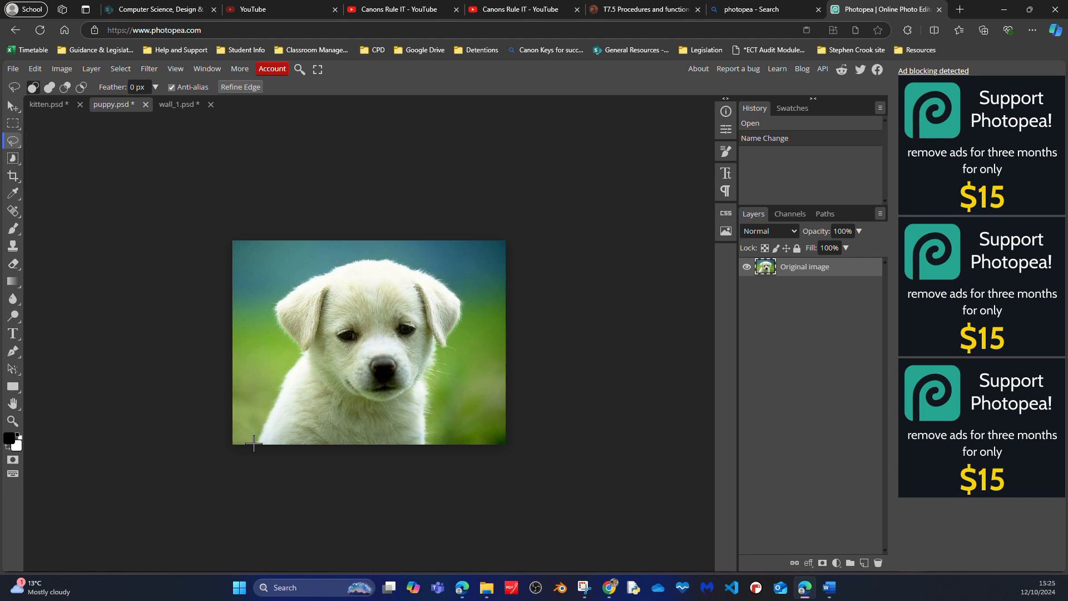
{"action": "mouse_move", "coordinate": [253, 443]}
{"action": "left_mouse_down"}
{"action": "mouse_move", "coordinate": [298, 350]}
{"action": "mouse_move", "coordinate": [269, 315]}
{"action": "mouse_move", "coordinate": [285, 282]}
{"action": "mouse_move", "coordinate": [386, 250]}
{"action": "mouse_move", "coordinate": [443, 267]}
{"action": "mouse_move", "coordinate": [463, 287]}
{"action": "mouse_move", "coordinate": [469, 320]}
{"action": "mouse_move", "coordinate": [462, 361]}
{"action": "mouse_move", "coordinate": [443, 355]}
{"action": "mouse_move", "coordinate": [454, 379]}
{"action": "mouse_move", "coordinate": [444, 378]}
{"action": "mouse_move", "coordinate": [435, 453]}
{"action": "mouse_move", "coordinate": [387, 470]}
{"action": "mouse_move", "coordinate": [440, 440]}
{"action": "mouse_move", "coordinate": [398, 468]}
{"action": "mouse_move", "coordinate": [355, 470]}
{"action": "mouse_move", "coordinate": [254, 442]}
{"action": "left_mouse_up"}
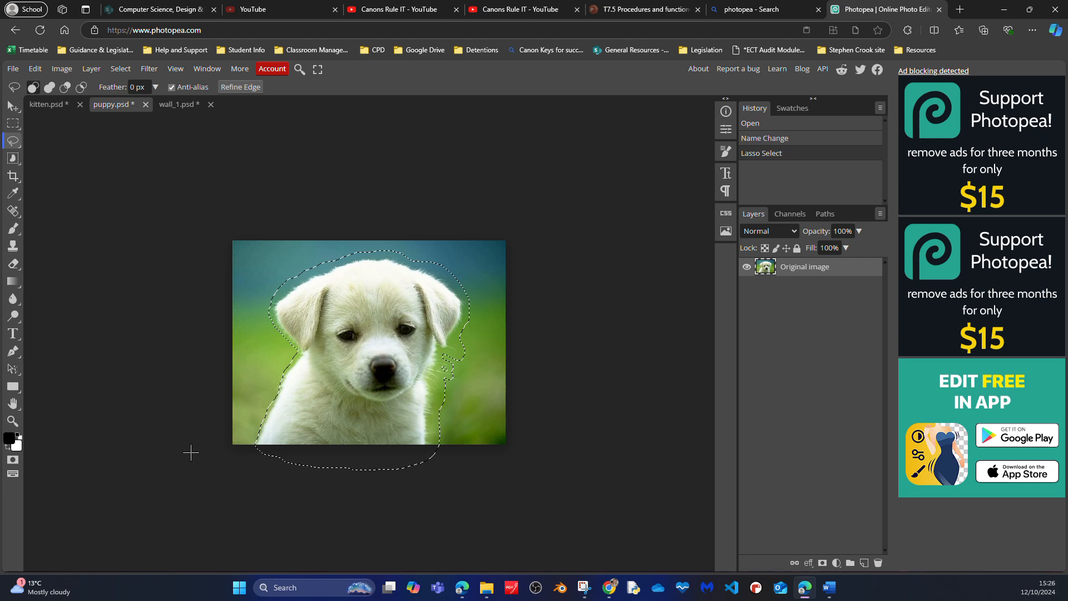
- Paste the lassoed puppy onto its own new layer and hide the Original image layer
{"action": "key", "text": "ctrl+v"}
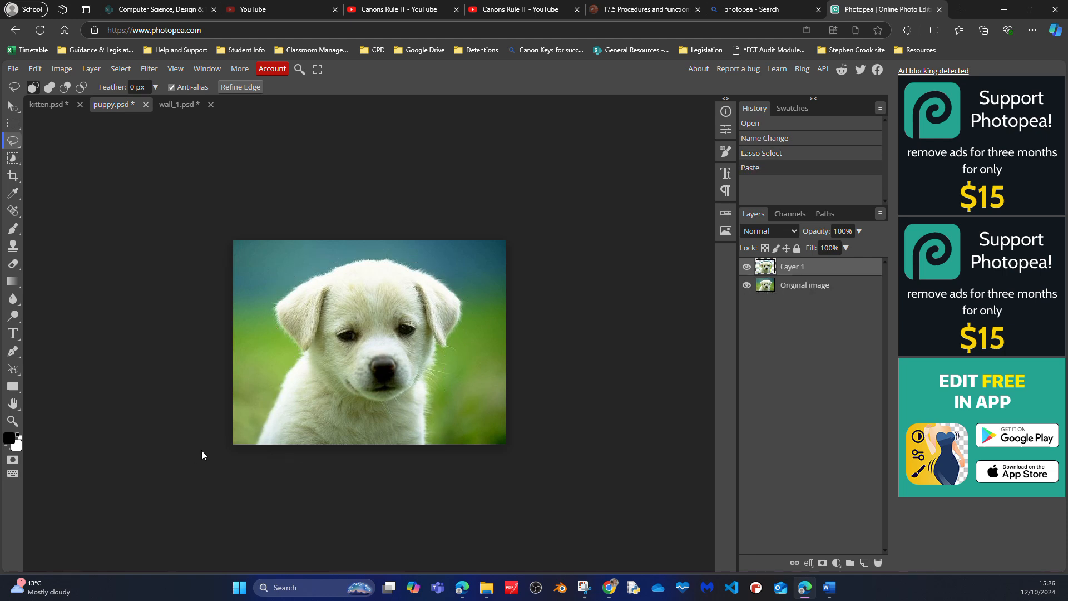
{"action": "left_click", "coordinate": [746, 285]}
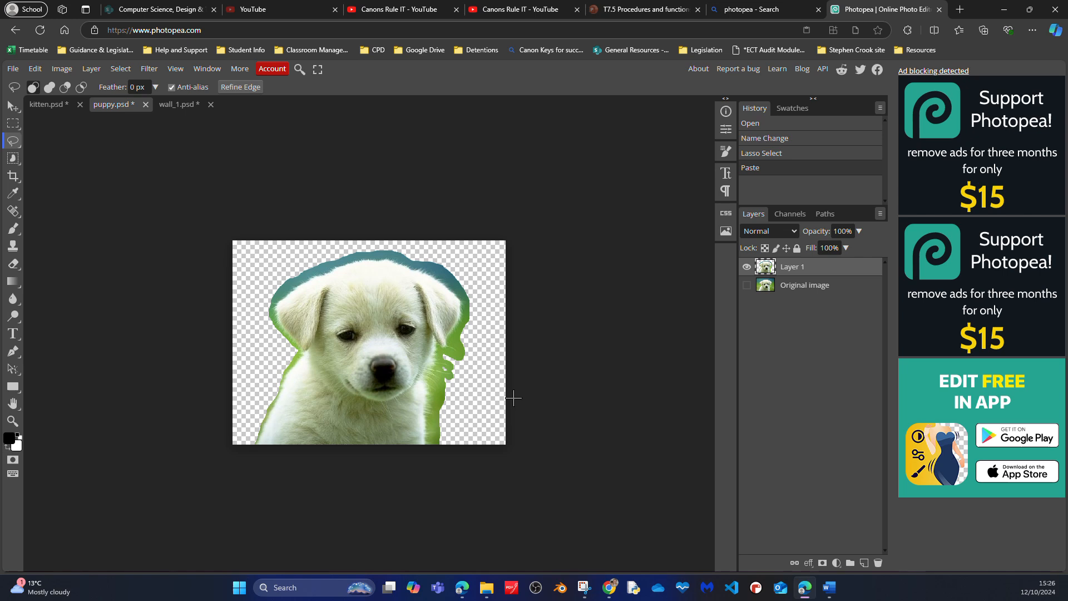
{"action": "left_click", "coordinate": [117, 73]}
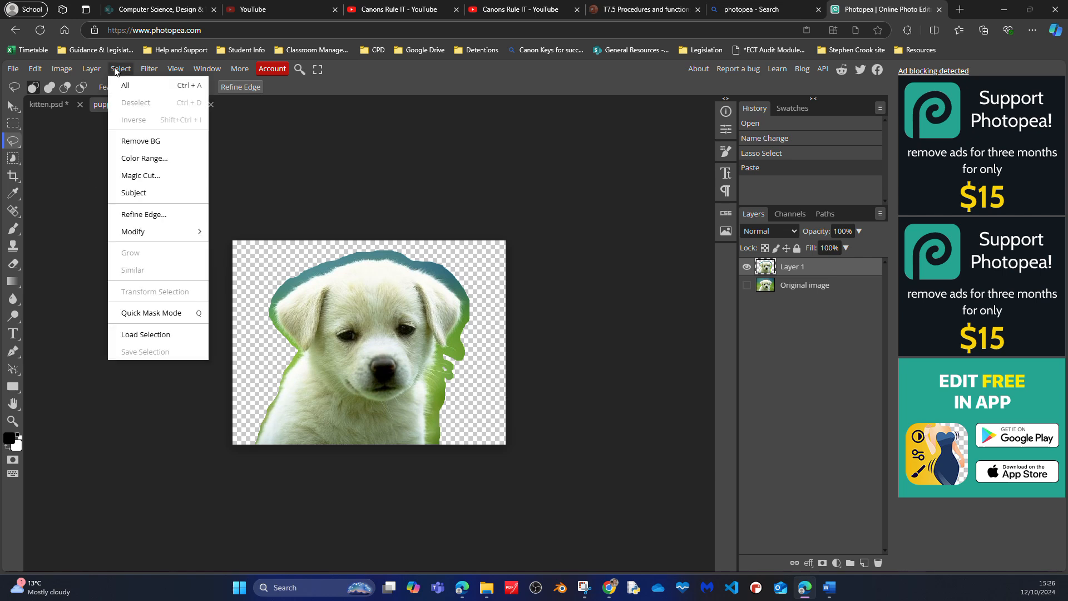
{"action": "left_click", "coordinate": [146, 160]}
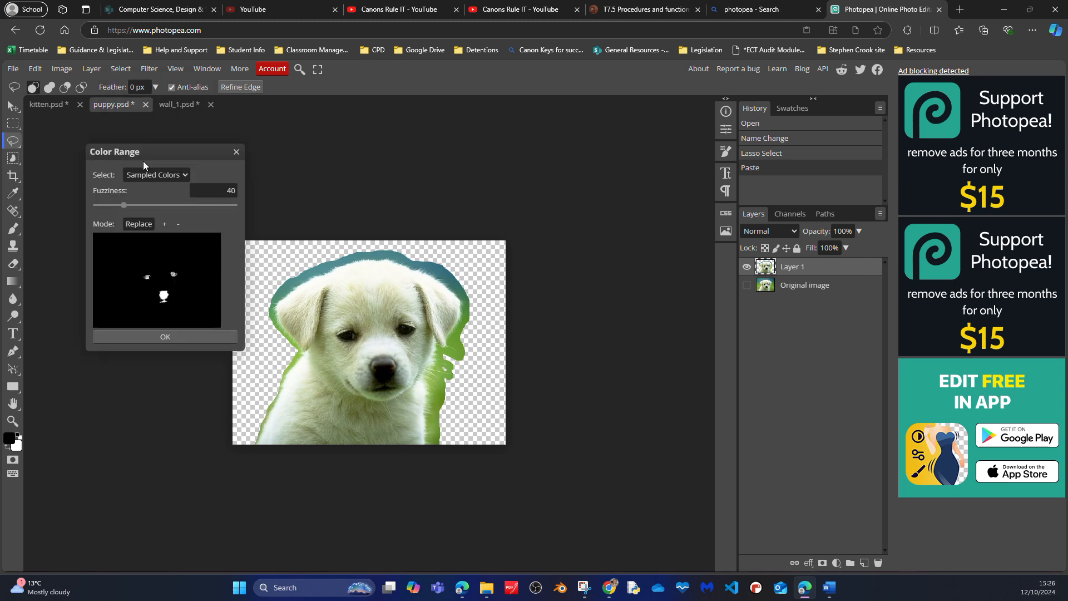
{"action": "left_click", "coordinate": [236, 152]}
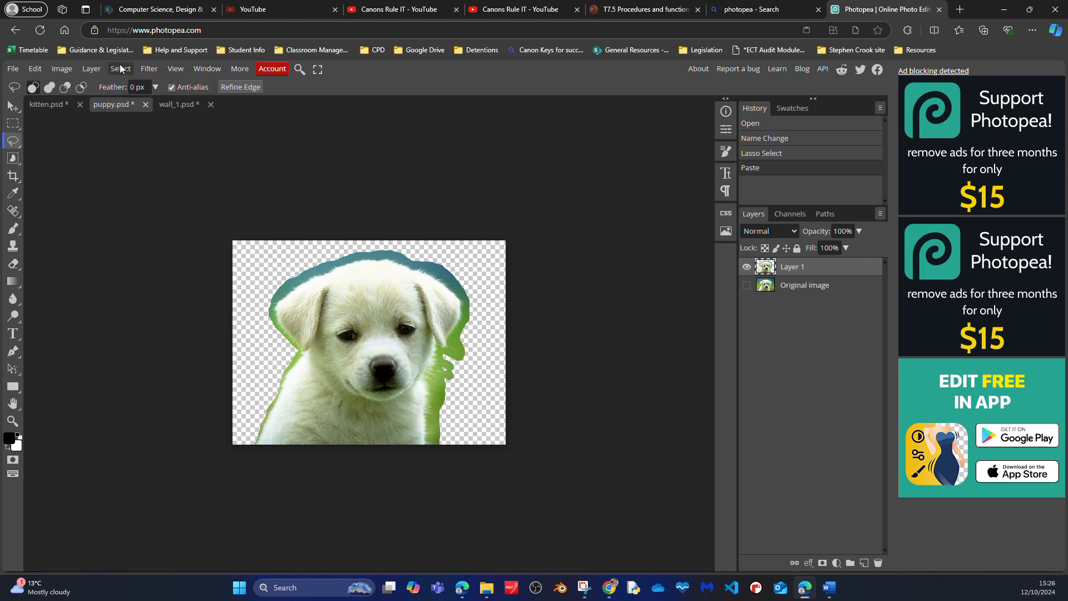
- Try a Color Range selection on the puppy layer using adding mode and a fuzziness of 154, and undo it
{"action": "left_click", "coordinate": [122, 68]}
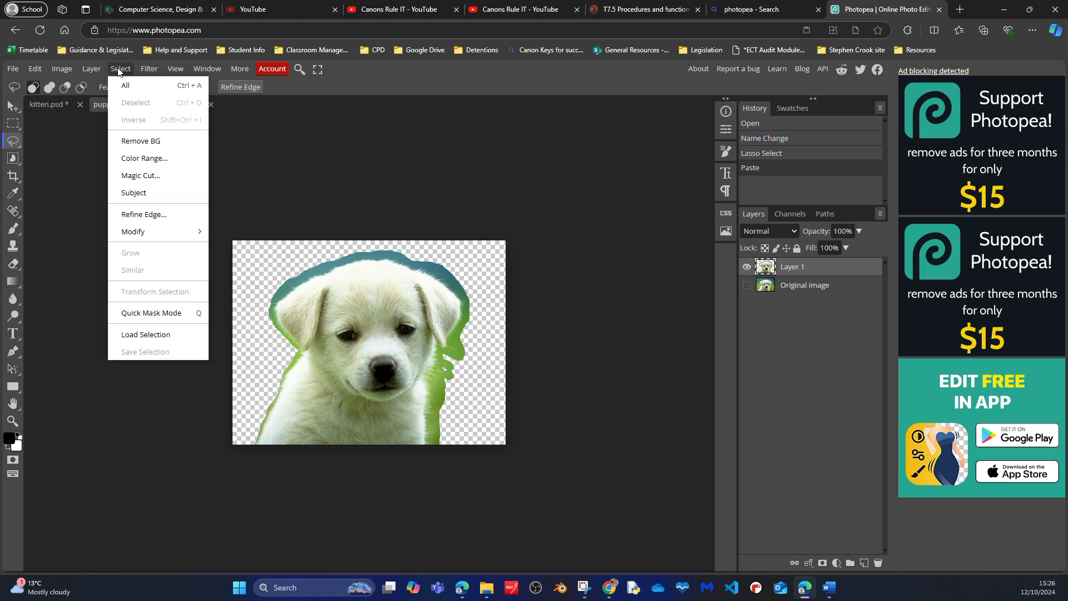
{"action": "left_click", "coordinate": [143, 159]}
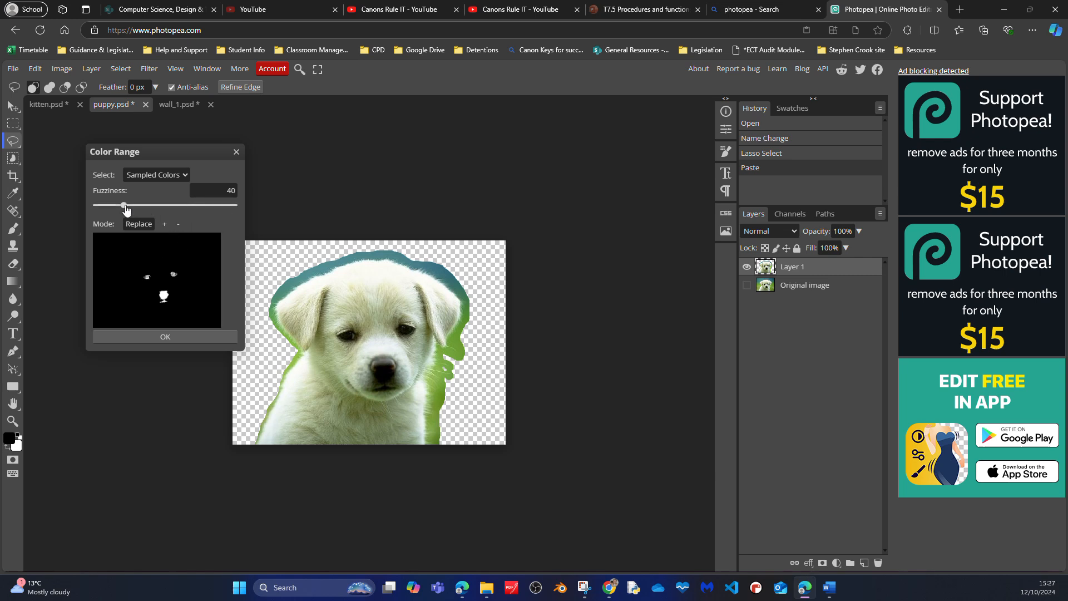
{"action": "left_click_drag", "start_coordinate": [119, 206], "coordinate": [85, 215]}
{"action": "left_click", "coordinate": [13, 106]}
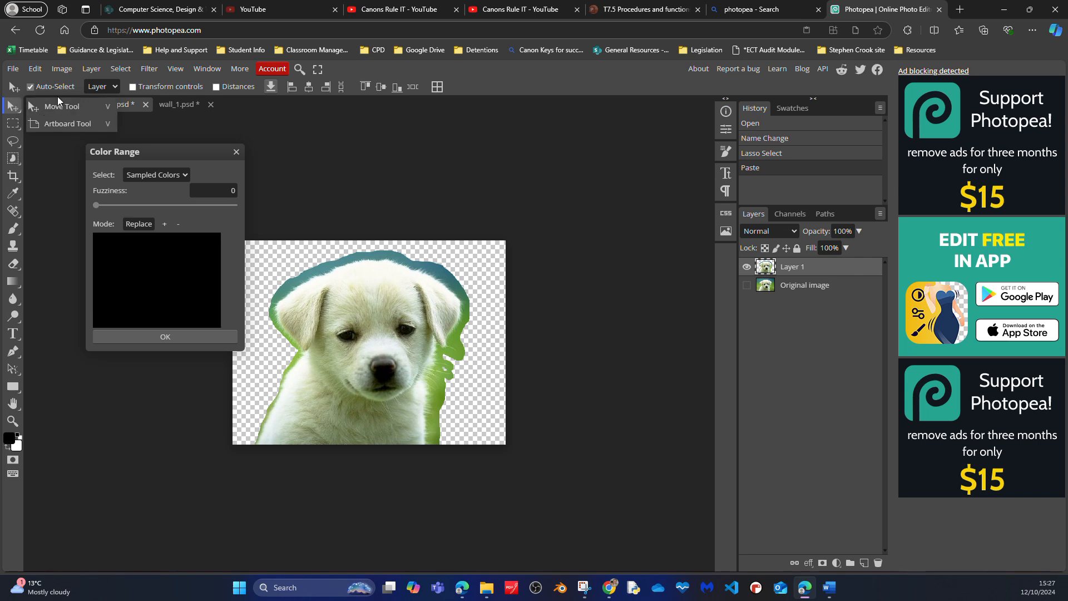
{"action": "left_click", "coordinate": [158, 274]}
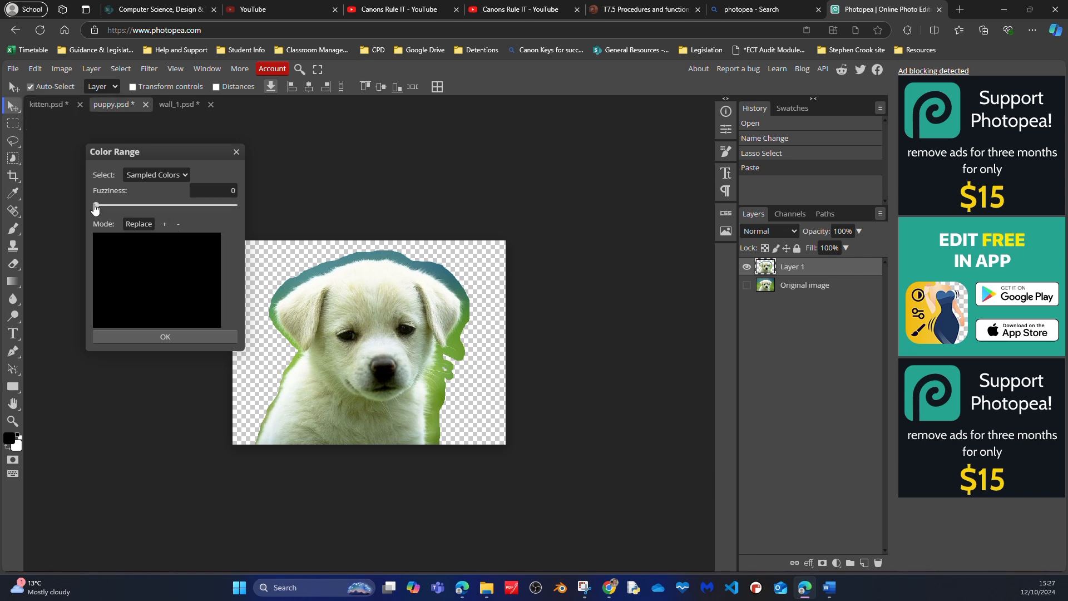
{"action": "left_click", "coordinate": [165, 222]}
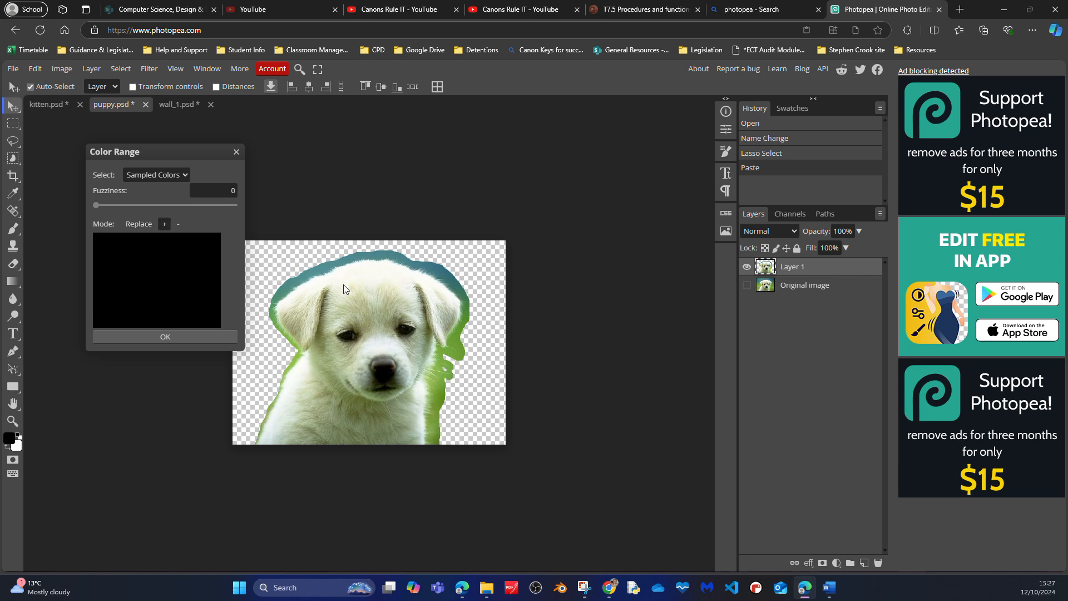
{"action": "left_click_drag", "start_coordinate": [97, 206], "coordinate": [234, 206]}
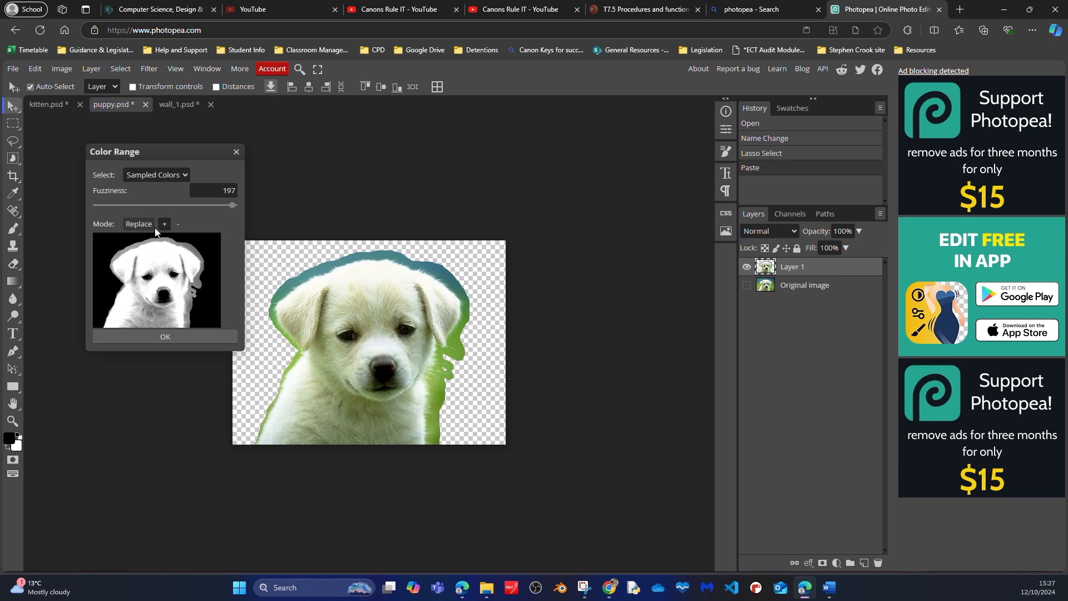
{"action": "left_click", "coordinate": [186, 175]}
{"action": "left_click", "coordinate": [186, 175]}
{"action": "left_click_drag", "start_coordinate": [232, 206], "coordinate": [203, 206]}
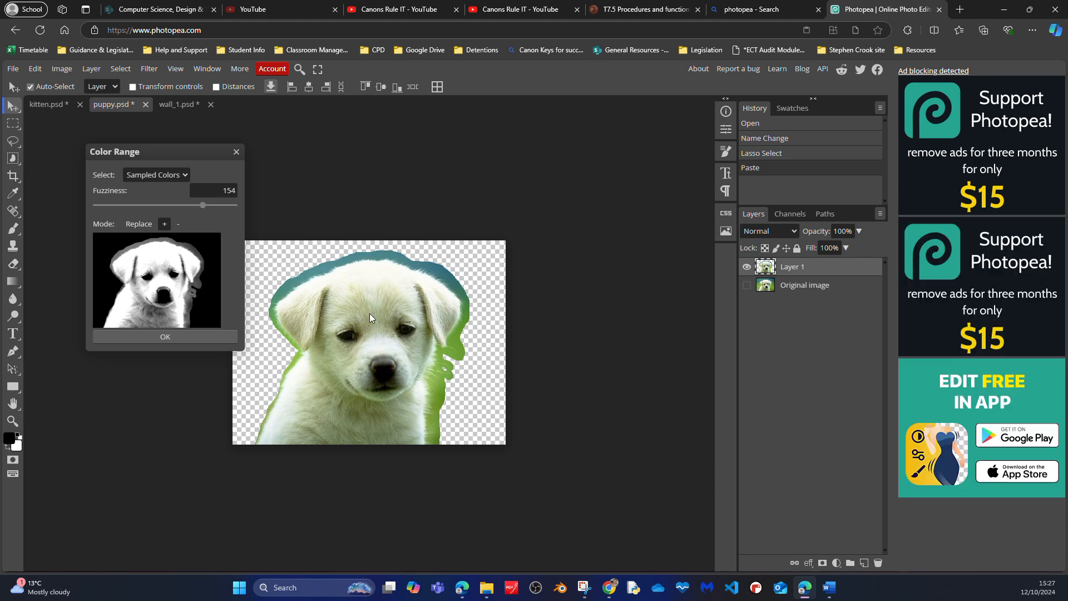
{"action": "left_click", "coordinate": [165, 337]}
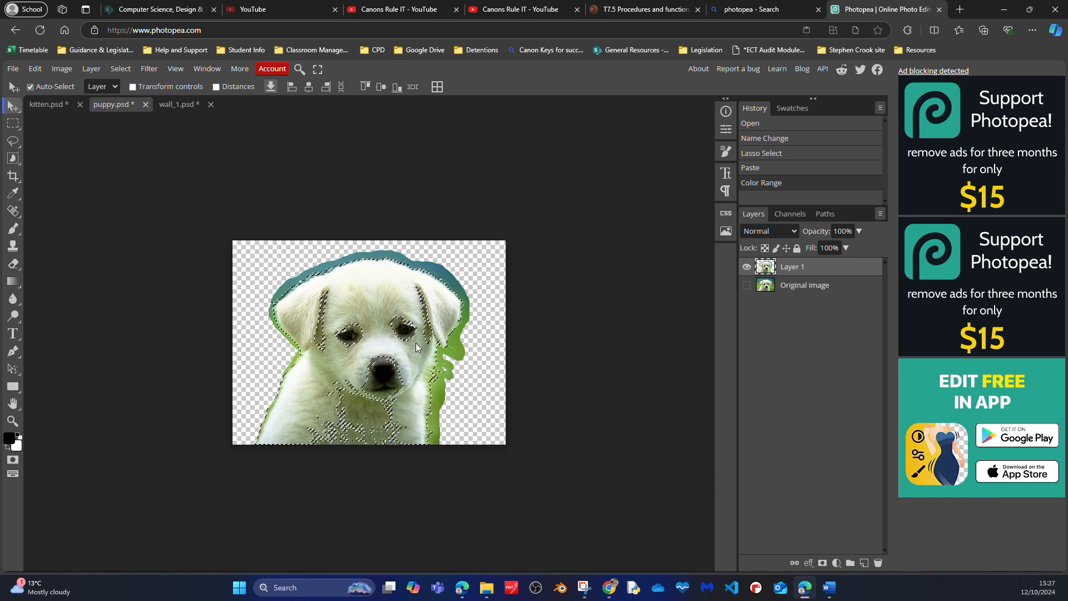
{"action": "key", "text": "ctrl+z"}
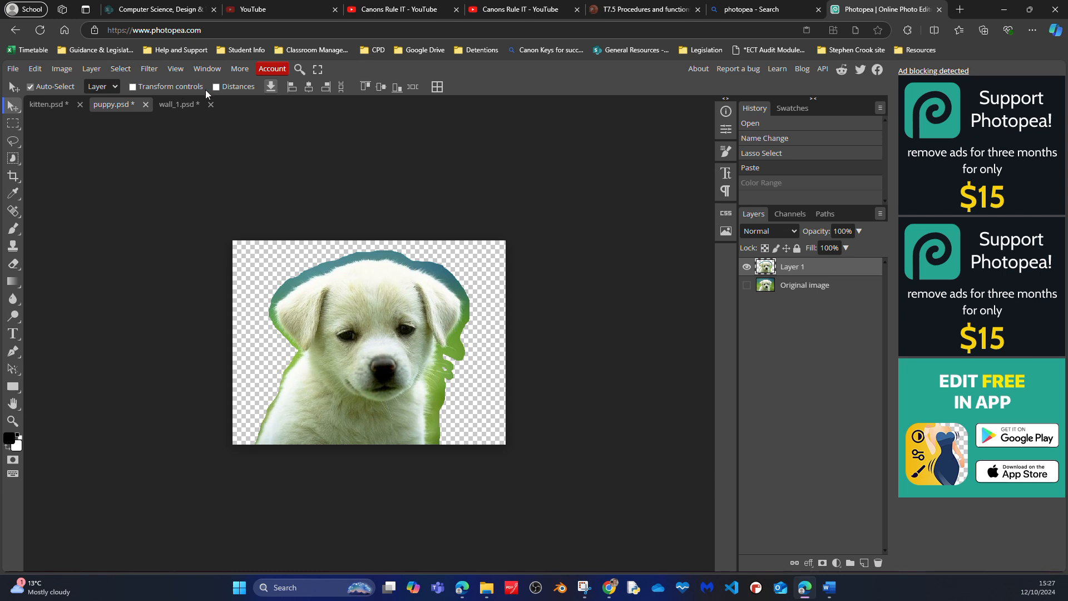
- Select the cut-out with Color Range, adding colour samples from the puppy's forehead, muzzle and chest
{"action": "left_click", "coordinate": [121, 70]}
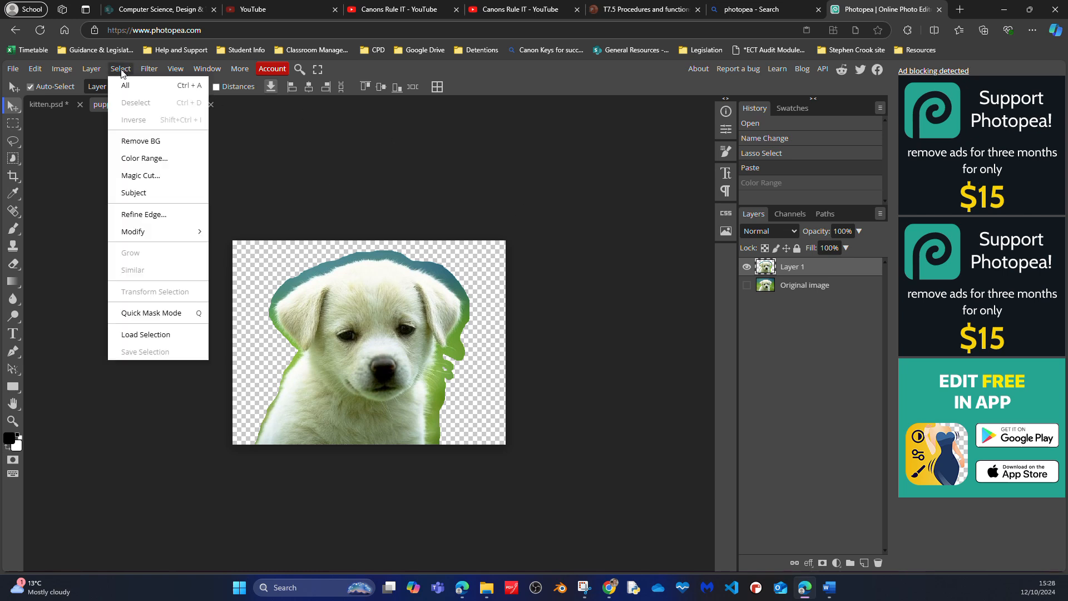
{"action": "left_click", "coordinate": [145, 157]}
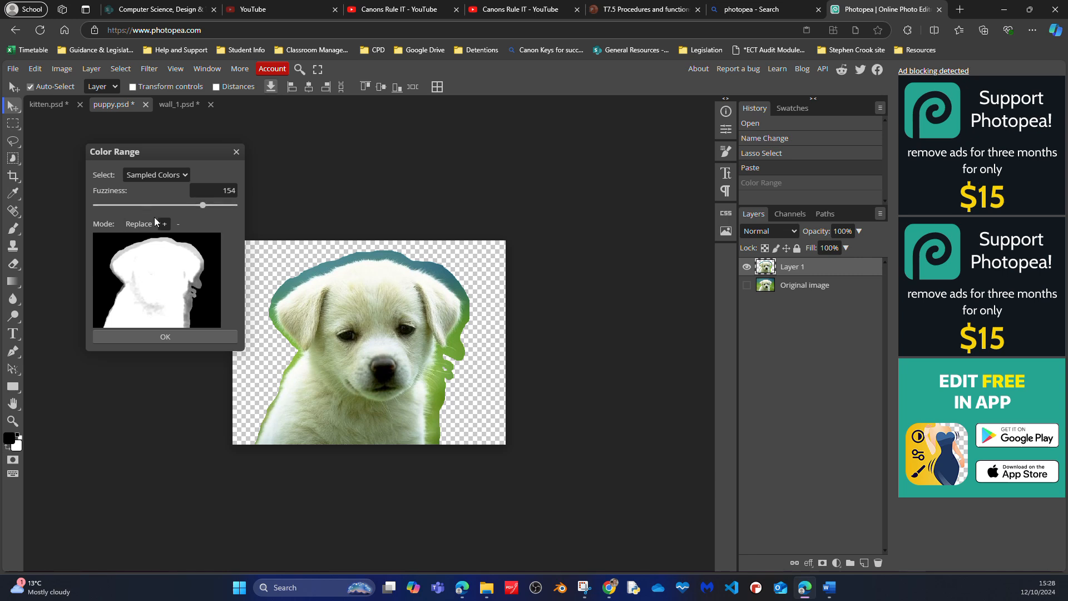
{"action": "left_click", "coordinate": [355, 314]}
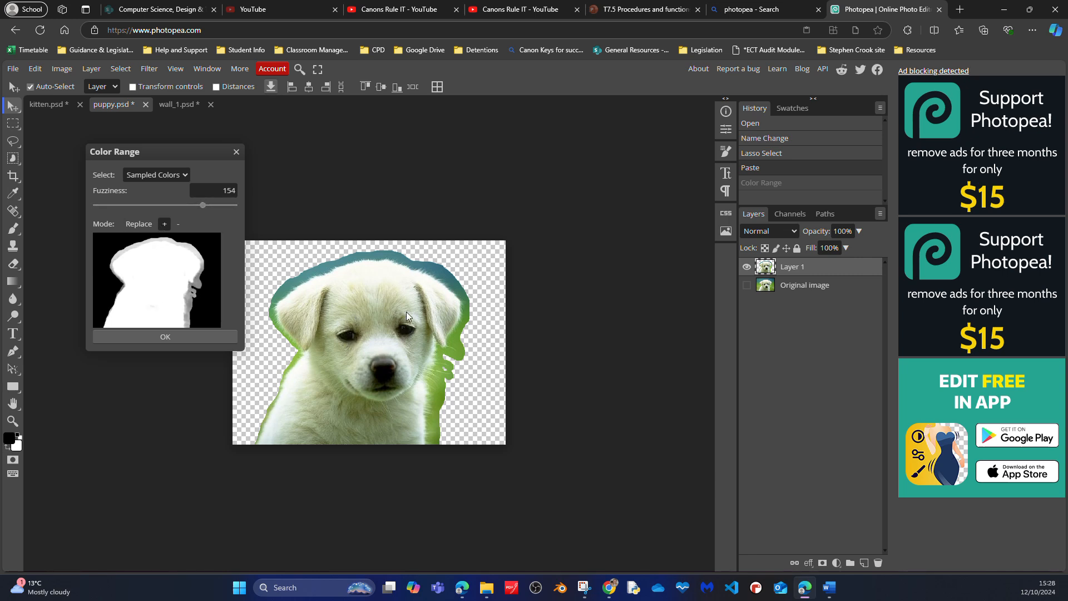
{"action": "left_click", "coordinate": [356, 380]}
{"action": "left_click", "coordinate": [356, 418]}
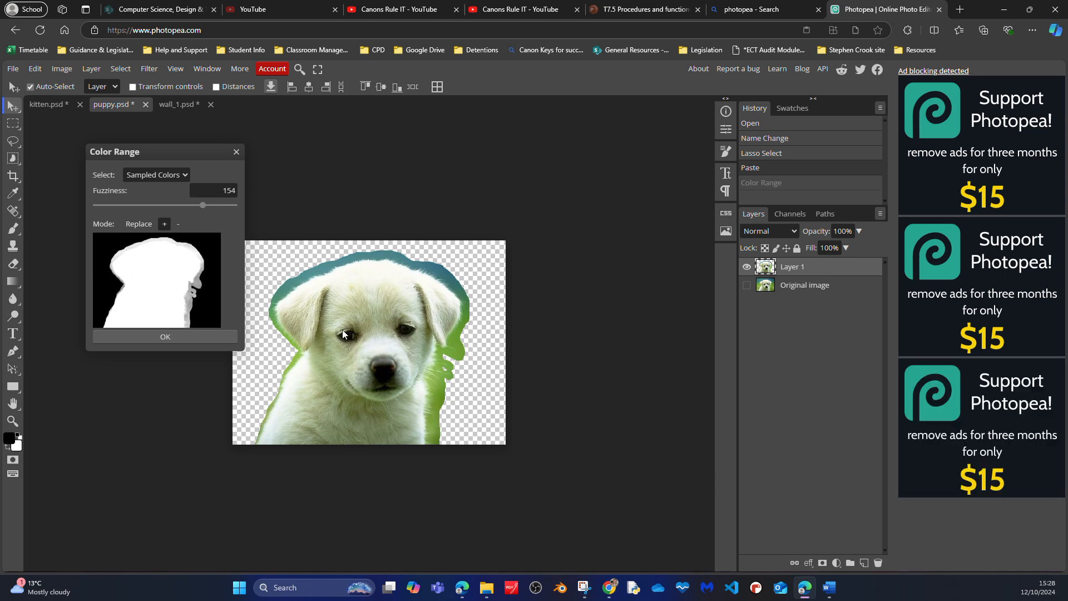
{"action": "left_click", "coordinate": [164, 335]}
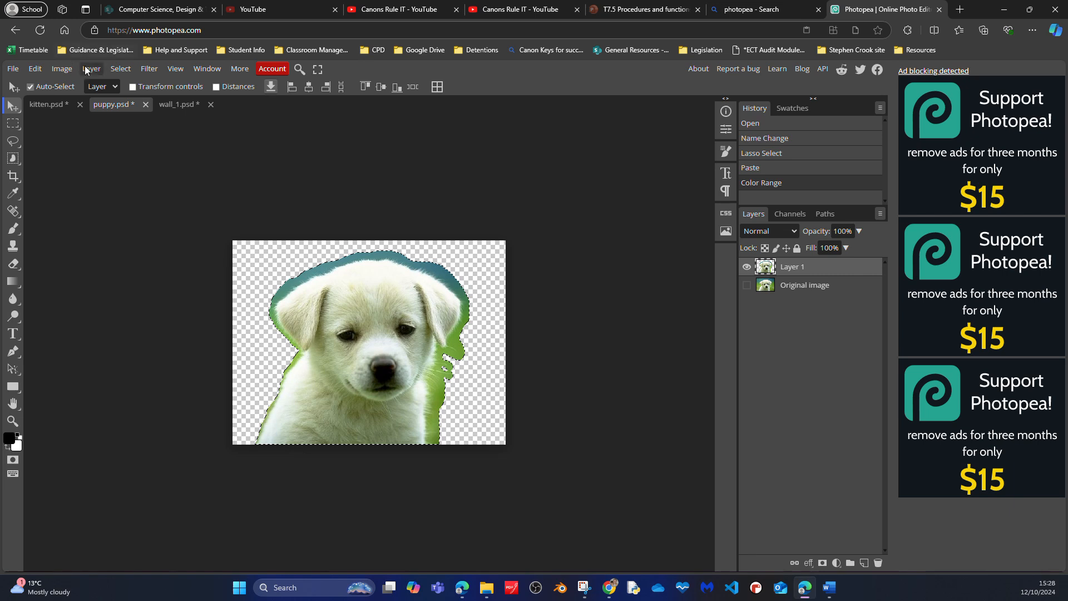
- Try a subtracting Color Range selection with a fuzziness of 97, sampling the blue fringe above the puppy's head, and undo it
{"action": "left_click", "coordinate": [123, 70]}
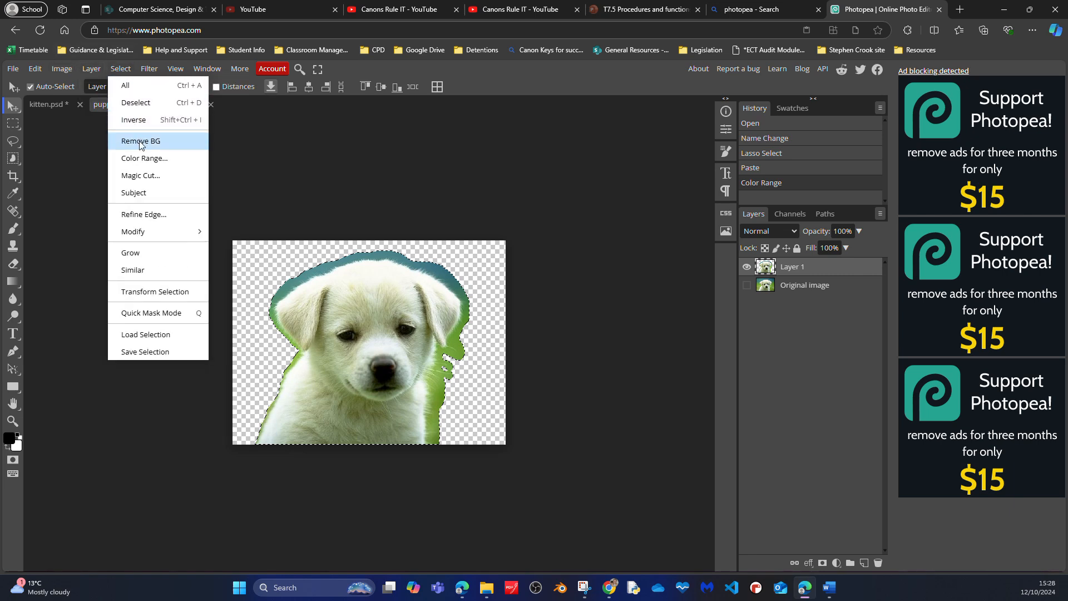
{"action": "left_click", "coordinate": [146, 159]}
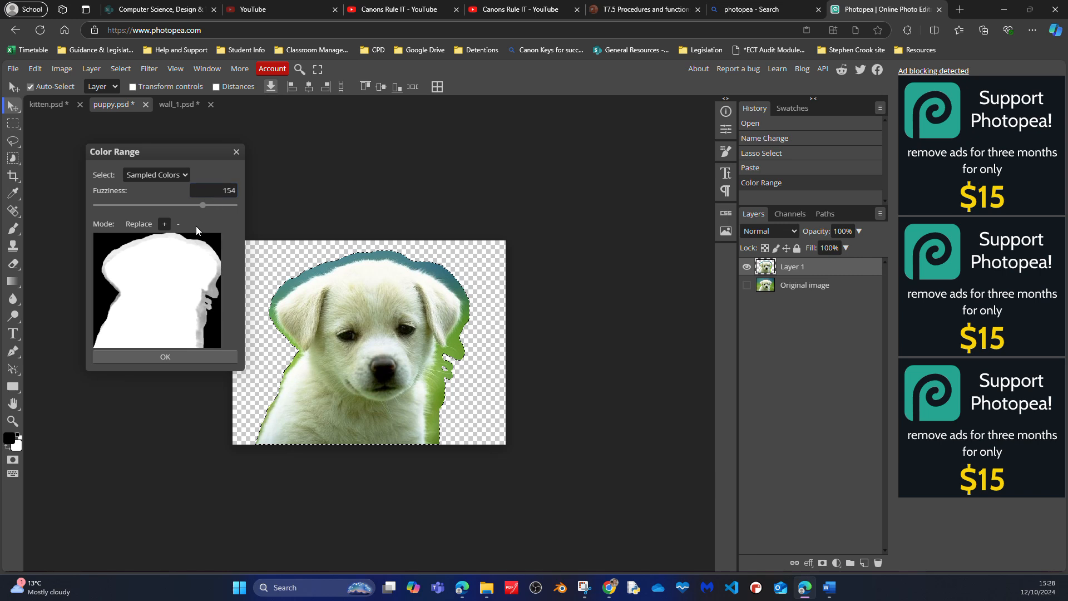
{"action": "left_click", "coordinate": [176, 226]}
{"action": "left_click_drag", "start_coordinate": [204, 208], "coordinate": [164, 206]}
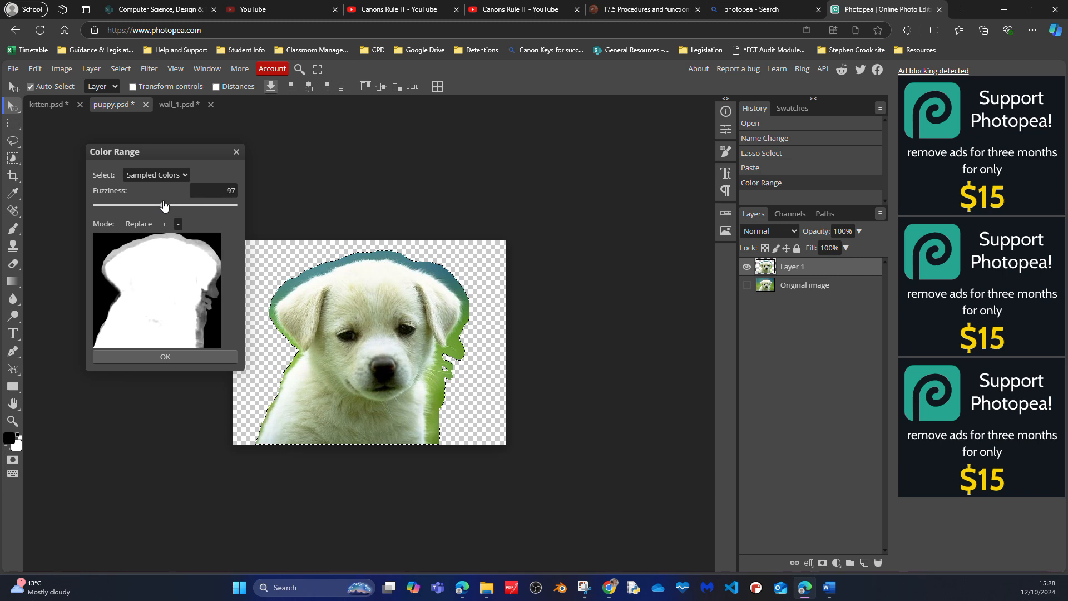
{"action": "left_click", "coordinate": [376, 255]}
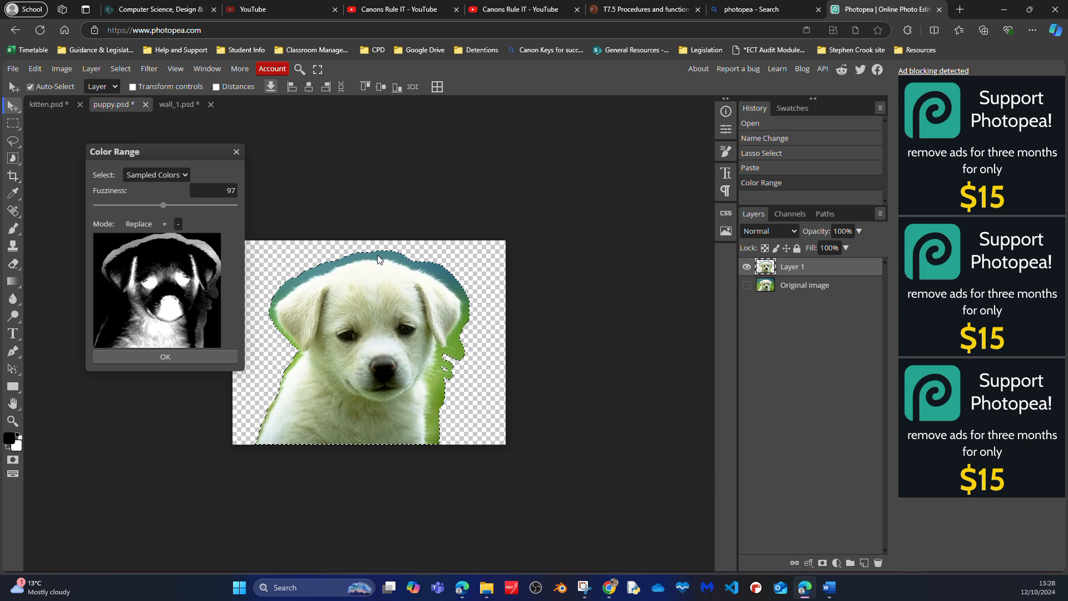
{"action": "left_click", "coordinate": [433, 268]}
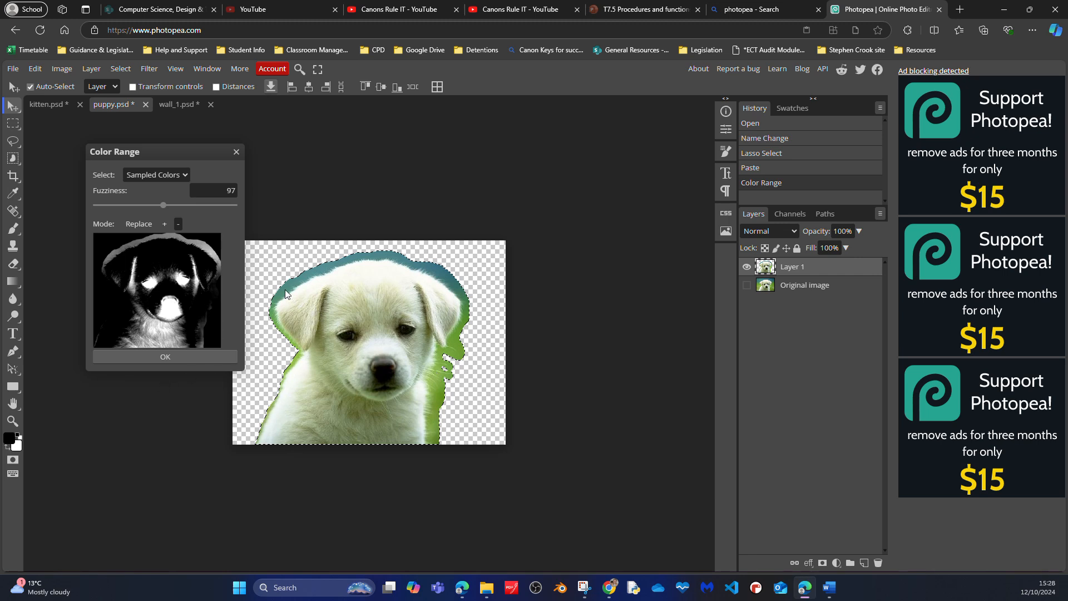
{"action": "left_click", "coordinate": [180, 356]}
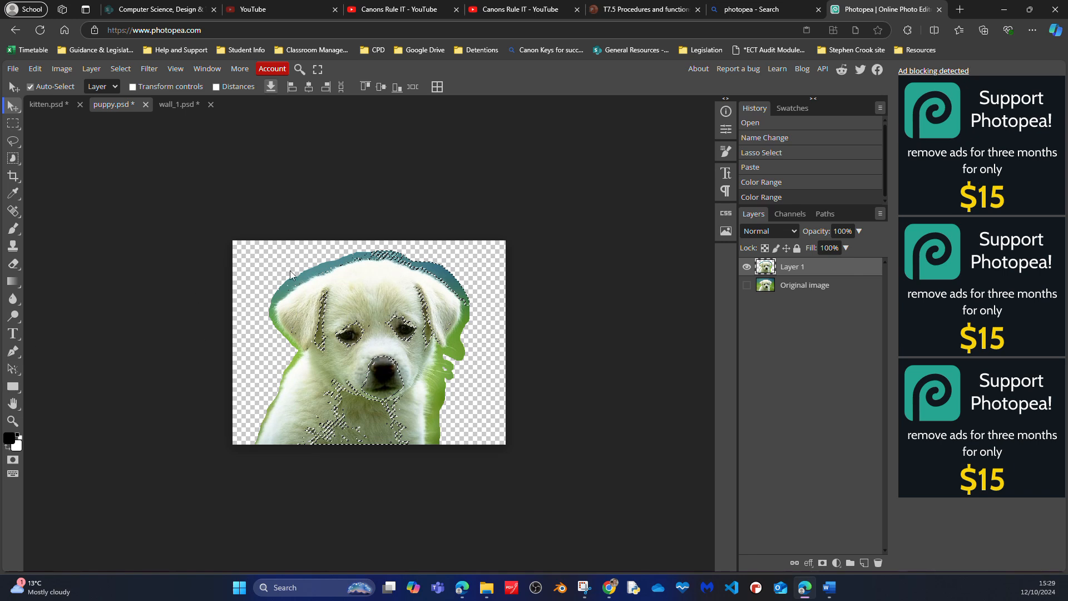
{"action": "key", "text": "ctrl+z"}
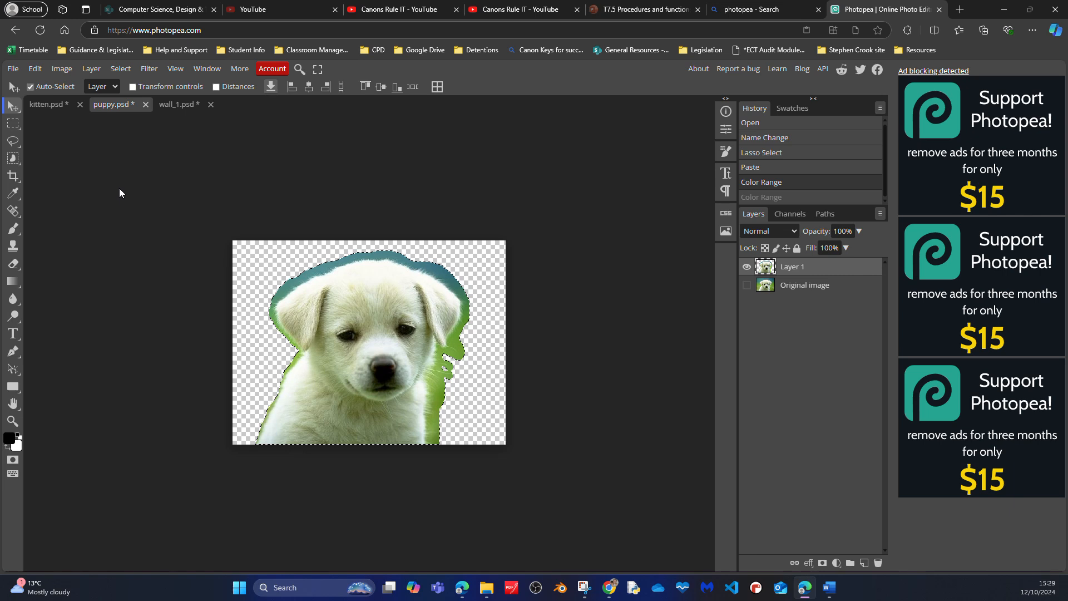
- Select the blue and green fringe above the puppy's head, beside its right-hand ear and along its left edge with the Quick Selection tool
{"action": "left_click", "coordinate": [18, 162]}
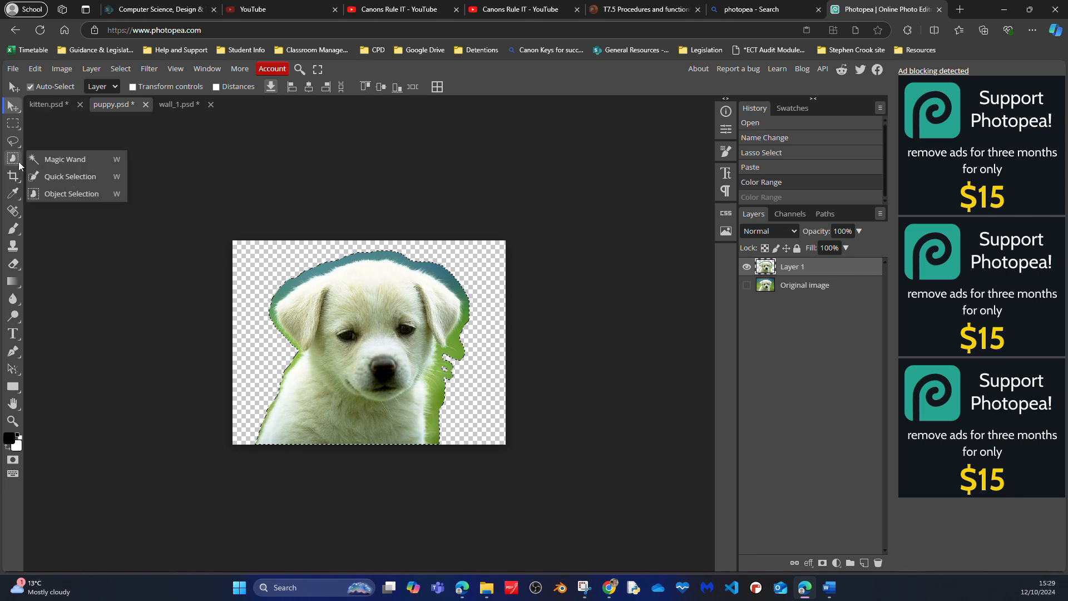
{"action": "left_click", "coordinate": [72, 176]}
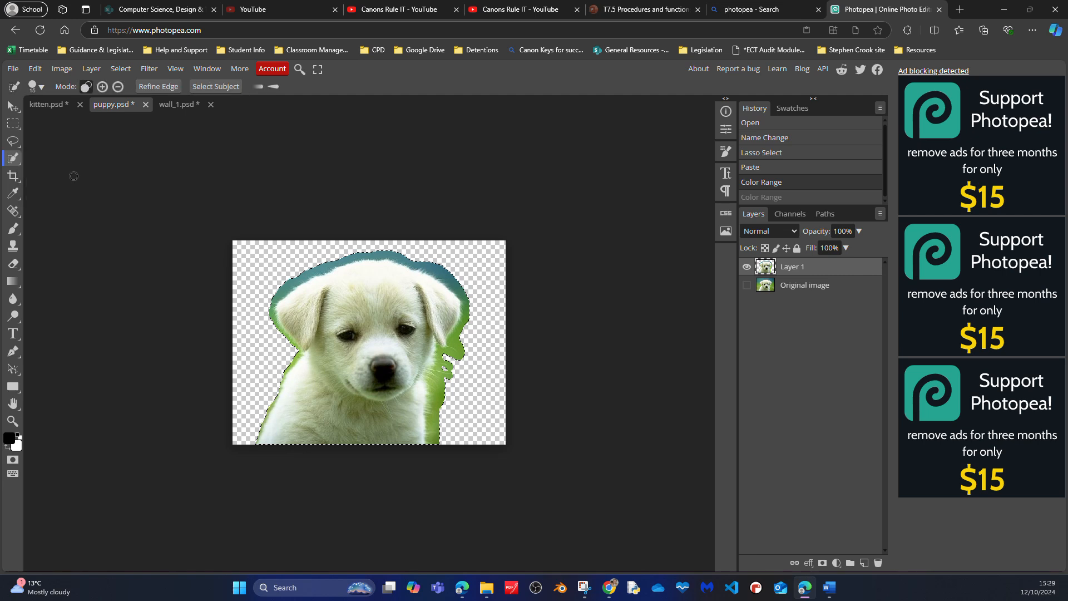
{"action": "left_click", "coordinate": [117, 88]}
{"action": "mouse_move", "coordinate": [382, 251]}
{"action": "left_mouse_down"}
{"action": "mouse_move", "coordinate": [365, 249]}
{"action": "mouse_move", "coordinate": [379, 252]}
{"action": "left_mouse_up"}
{"action": "left_click", "coordinate": [456, 291]}
{"action": "left_click_drag", "start_coordinate": [464, 307], "coordinate": [464, 329]}
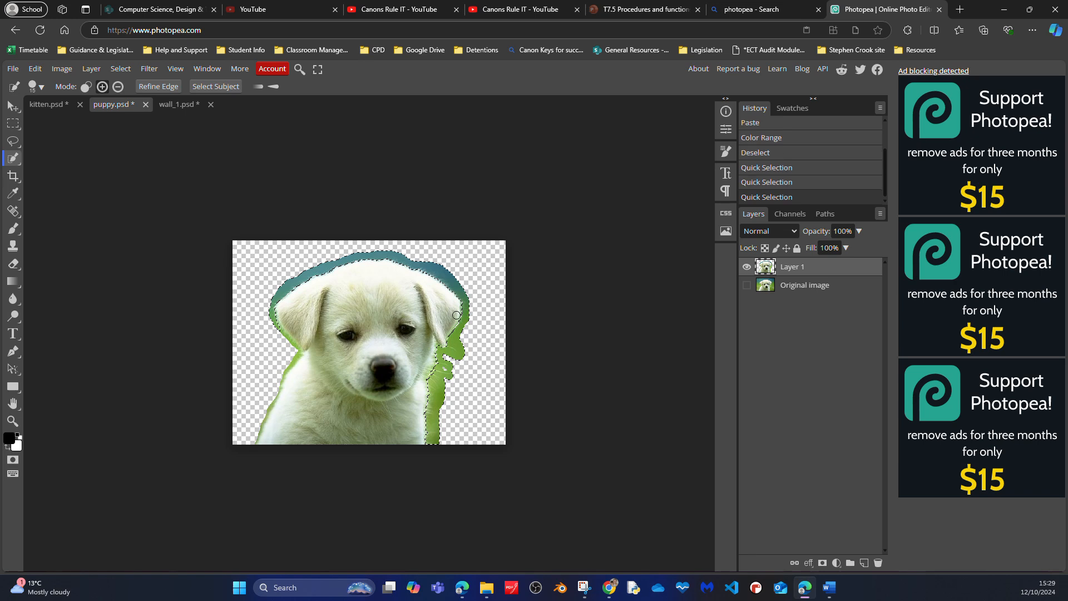
{"action": "left_click", "coordinate": [283, 336]}
{"action": "left_click", "coordinate": [291, 358]}
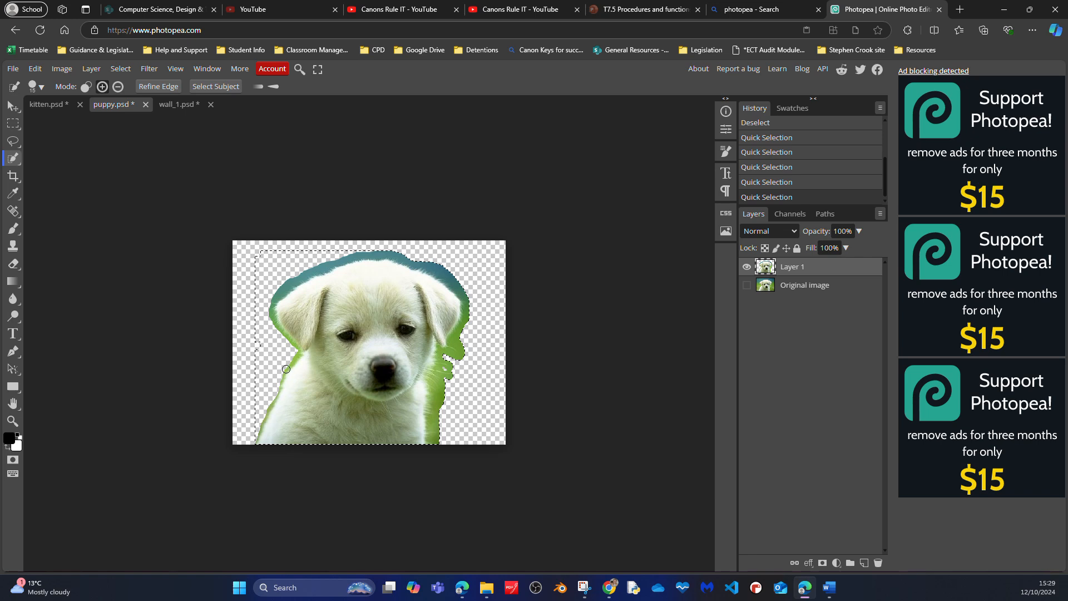
- Subtract the empty area beside the puppy, then areas along the head and right-hand ear, from the quick selection
{"action": "left_click", "coordinate": [117, 86]}
{"action": "left_click", "coordinate": [248, 299]}
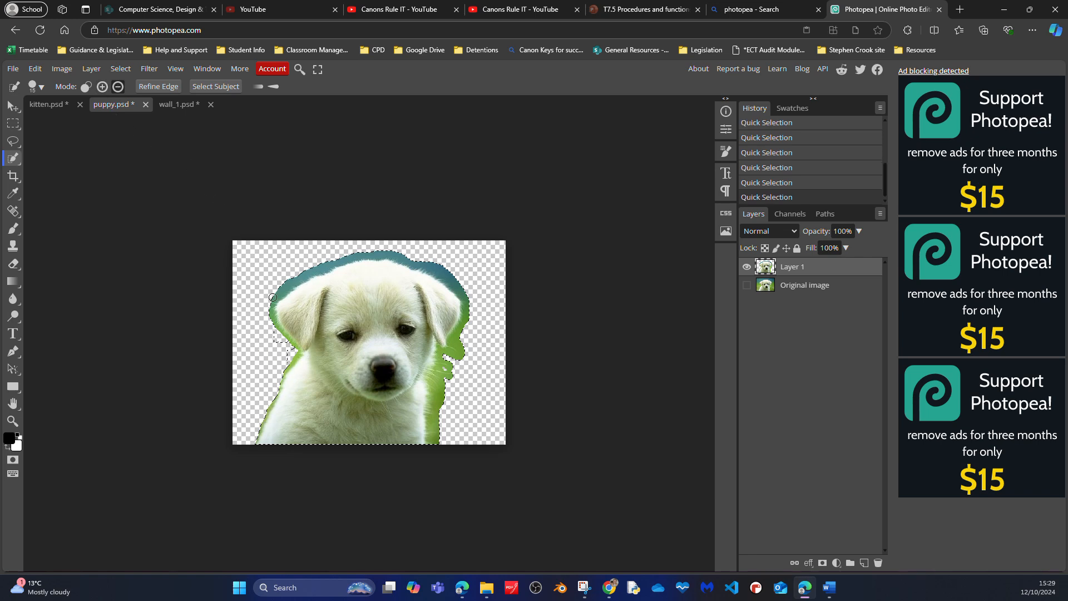
{"action": "mouse_move", "coordinate": [283, 290]}
{"action": "left_mouse_down"}
{"action": "mouse_move", "coordinate": [385, 253]}
{"action": "mouse_move", "coordinate": [412, 256]}
{"action": "left_mouse_up"}
{"action": "left_click", "coordinate": [363, 256]}
{"action": "left_click", "coordinate": [377, 256]}
{"action": "left_click", "coordinate": [465, 295]}
{"action": "left_click", "coordinate": [459, 294]}
{"action": "left_click", "coordinate": [465, 303]}
{"action": "left_click", "coordinate": [462, 301]}
{"action": "left_click", "coordinate": [461, 295]}
{"action": "left_click", "coordinate": [465, 311]}
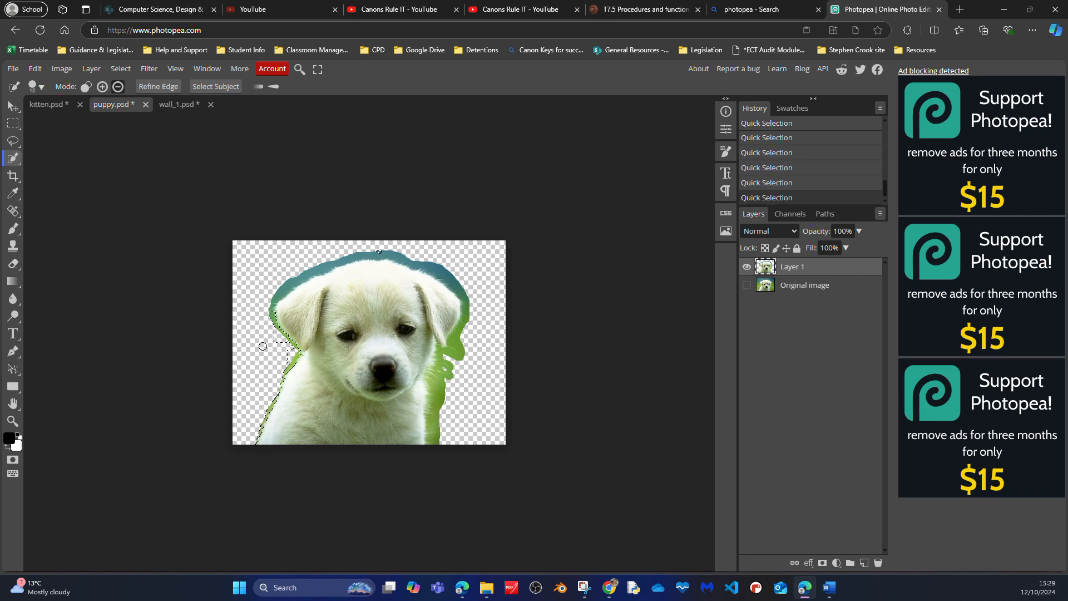
- Add the fringe above the puppy's head and down its right side back to the quick selection
{"action": "left_click", "coordinate": [102, 86]}
{"action": "mouse_move", "coordinate": [284, 287]}
{"action": "left_mouse_down"}
{"action": "mouse_move", "coordinate": [390, 252]}
{"action": "mouse_move", "coordinate": [435, 270]}
{"action": "left_mouse_up"}
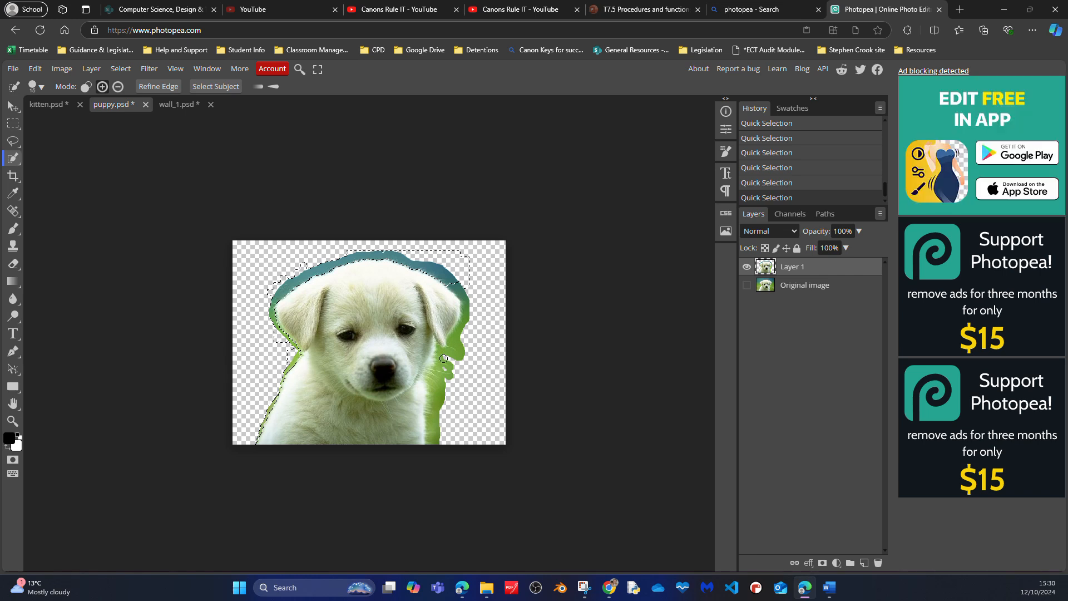
{"action": "mouse_move", "coordinate": [456, 286]}
{"action": "left_mouse_down"}
{"action": "mouse_move", "coordinate": [465, 317]}
{"action": "mouse_move", "coordinate": [466, 306]}
{"action": "left_mouse_up"}
- Invert the selection to copy the puppy without its fringe onto a new layer, and hide Layer 1
{"action": "left_click", "coordinate": [120, 69]}
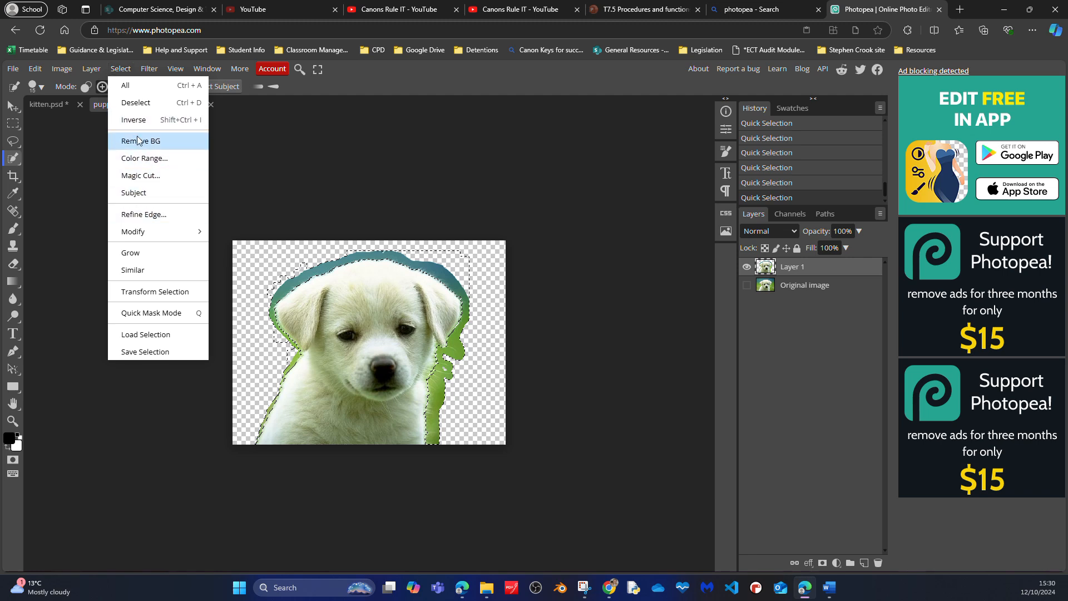
{"action": "left_click", "coordinate": [118, 117]}
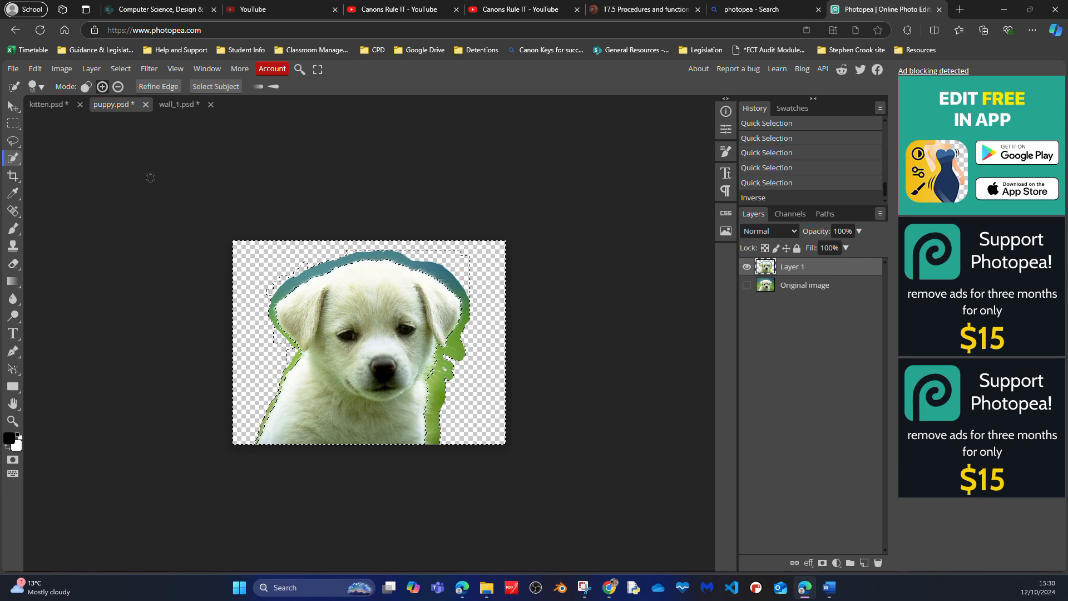
{"action": "key", "text": "ctrl+c"}
{"action": "key", "text": "ctrl+v"}
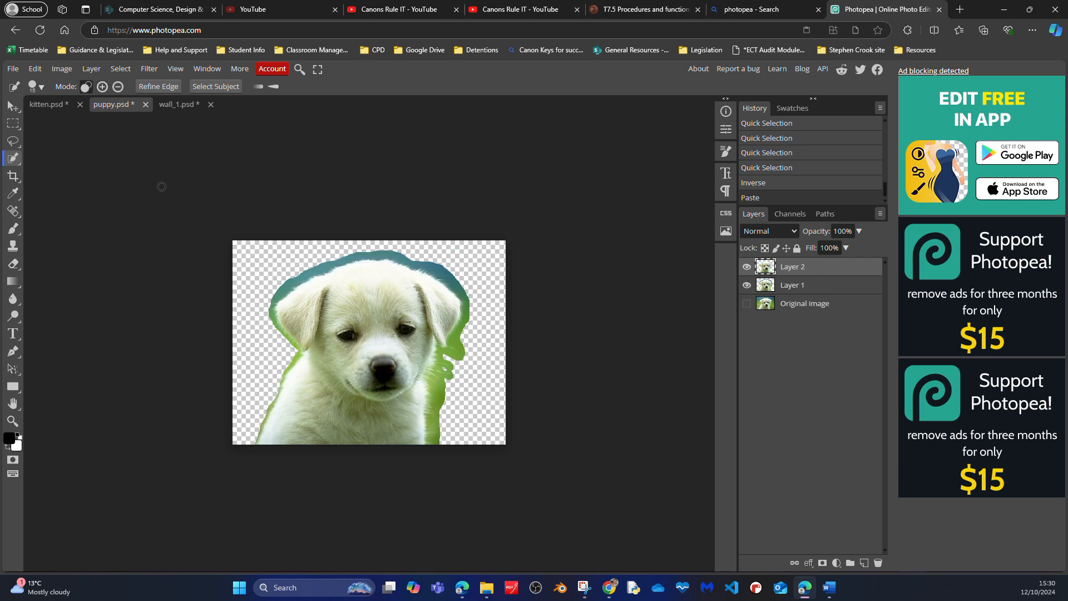
{"action": "left_click", "coordinate": [747, 285]}
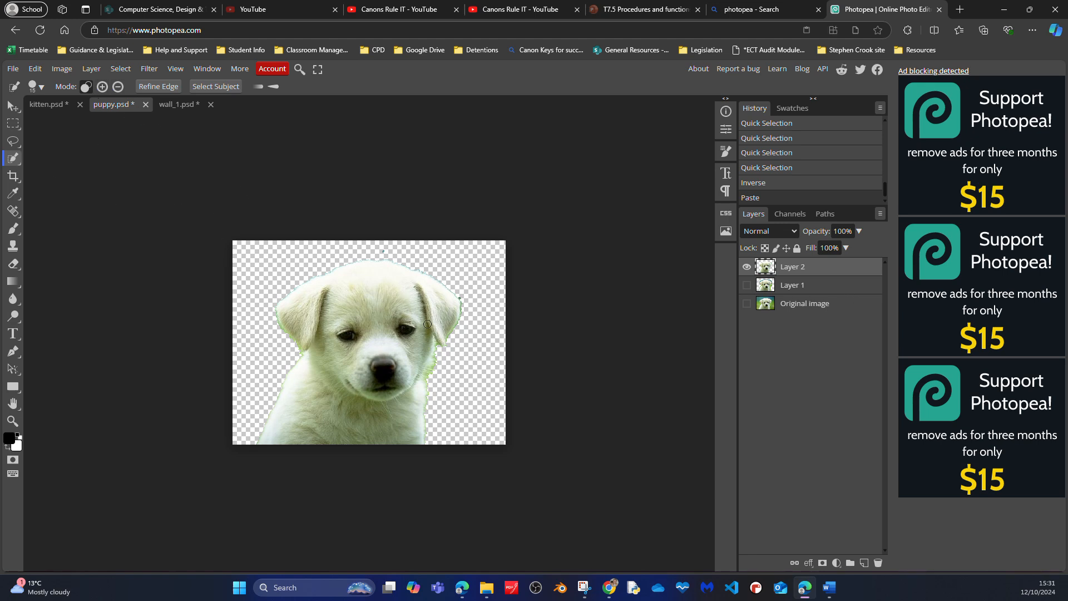
- Erase the stray blue-green speck above the puppy's head on Layer 2 with the Eraser tool
{"action": "scroll", "coordinate": [369, 341], "scroll_direction": "up", "scroll_amount": 5}
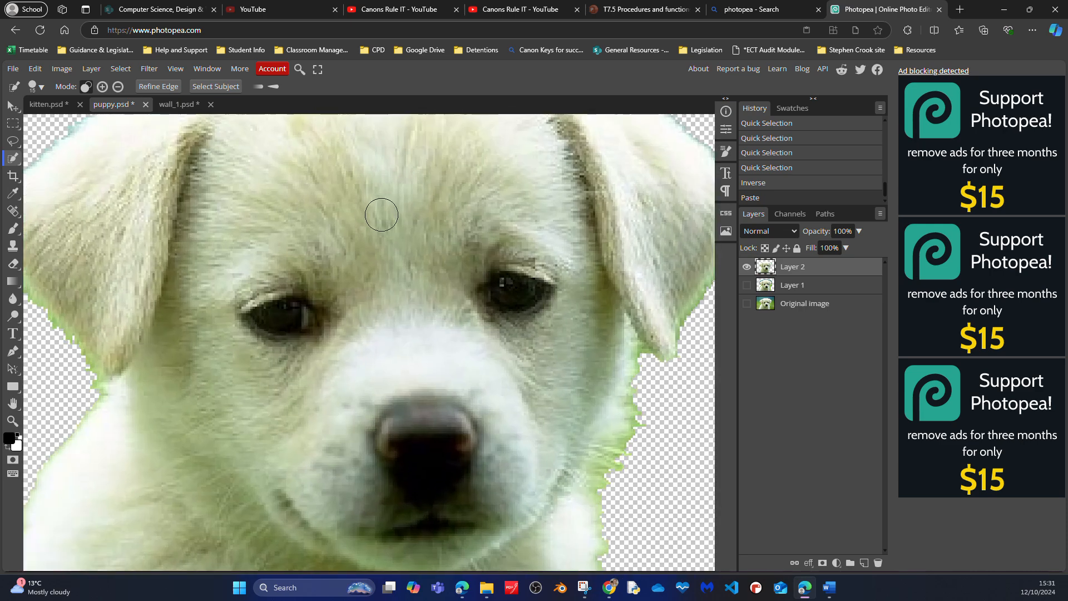
{"action": "left_click_drag", "start_coordinate": [366, 198], "coordinate": [327, 409]}
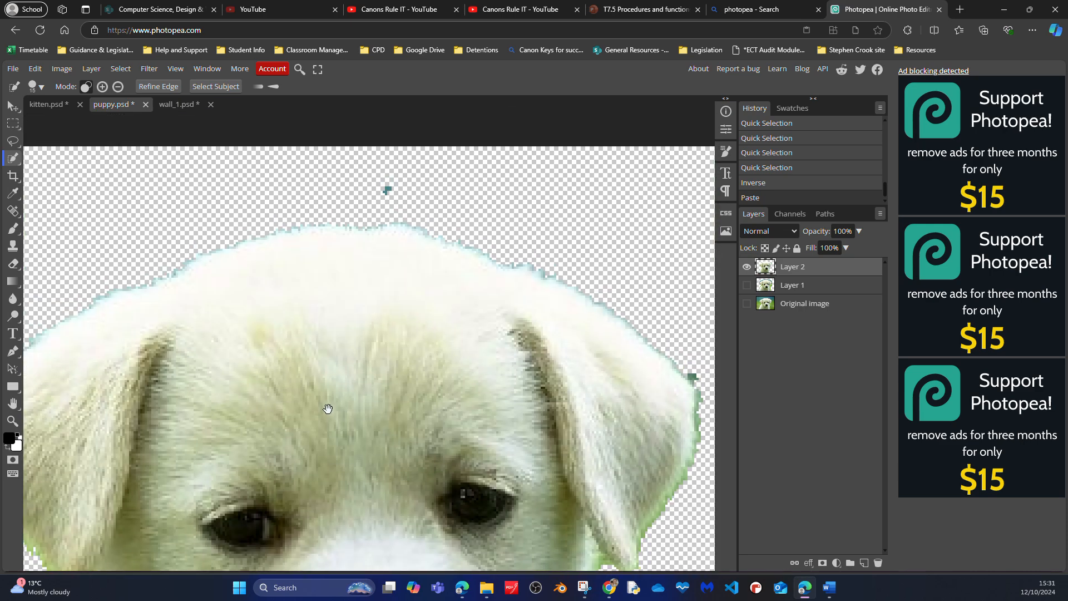
{"action": "left_click_drag", "start_coordinate": [446, 309], "coordinate": [377, 364]}
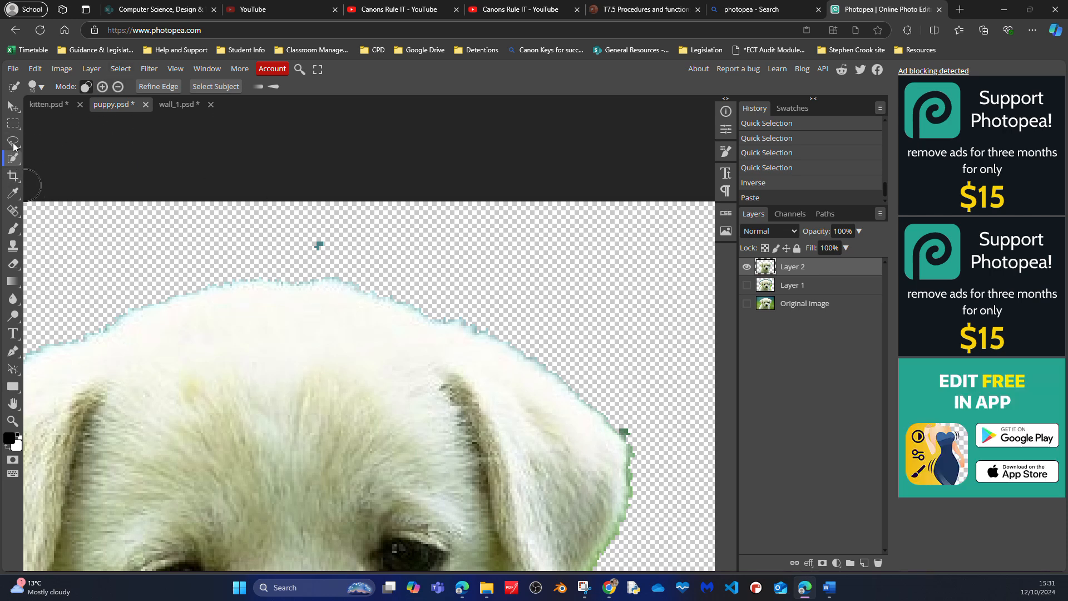
{"action": "left_click", "coordinate": [11, 266]}
{"action": "left_click", "coordinate": [87, 263]}
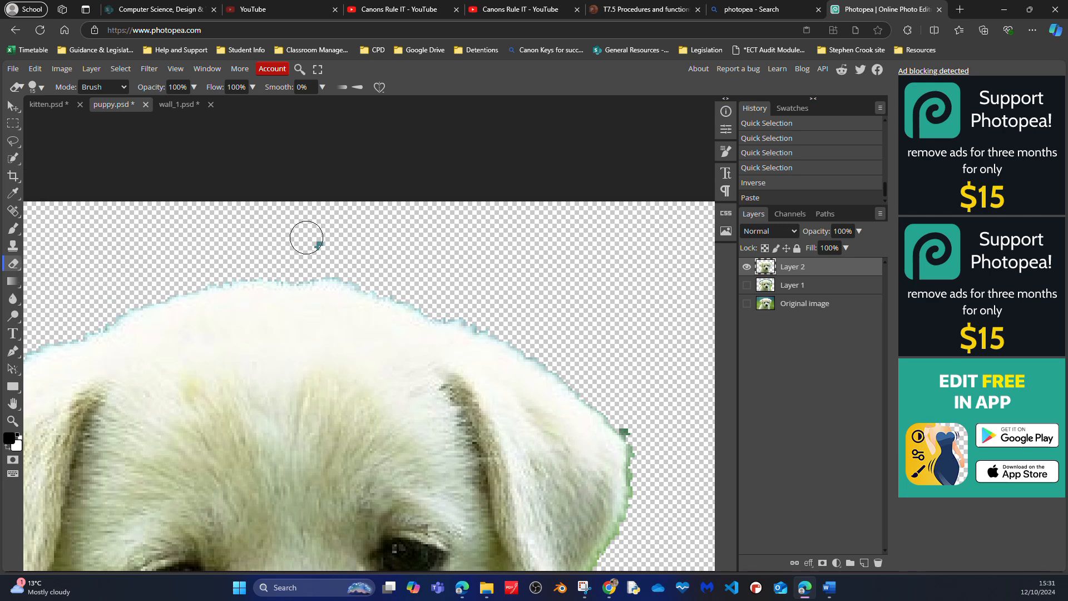
{"action": "left_click", "coordinate": [320, 239]}
- Set the eraser size to 4 px and erase the bluish edge pixels along the right-hand slope of the head's crown
{"action": "scroll", "coordinate": [624, 316], "scroll_direction": "up", "scroll_amount": 10}
{"action": "key", "text": "space"}
{"action": "mouse_move", "coordinate": [374, 279]}
{"action": "left_mouse_down"}
{"action": "mouse_move", "coordinate": [128, 465]}
{"action": "mouse_move", "coordinate": [310, 298]}
{"action": "mouse_move", "coordinate": [250, 405]}
{"action": "left_mouse_up"}
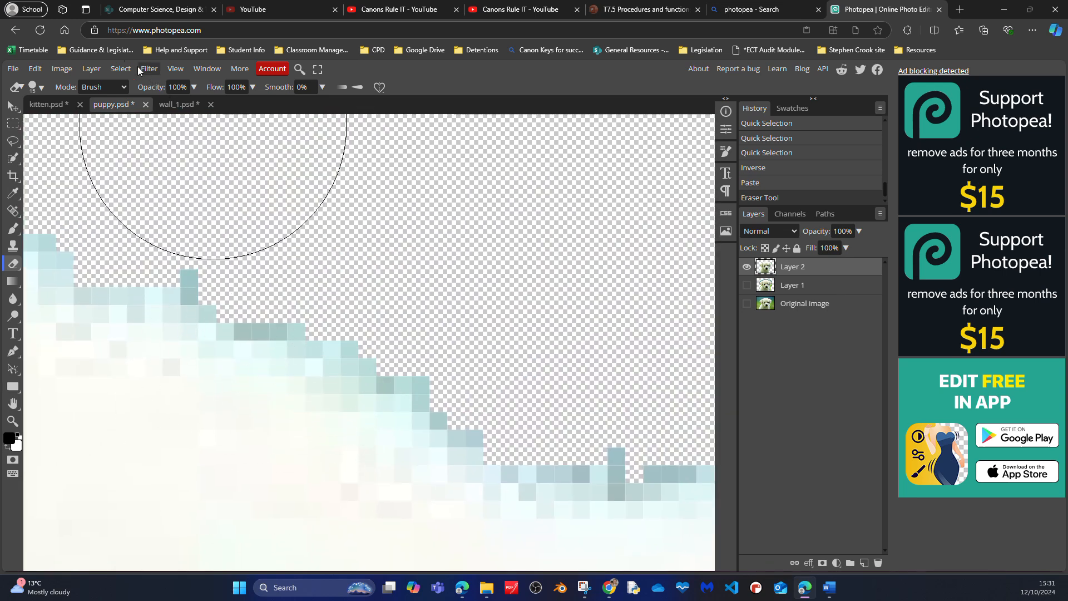
{"action": "left_click", "coordinate": [43, 86]}
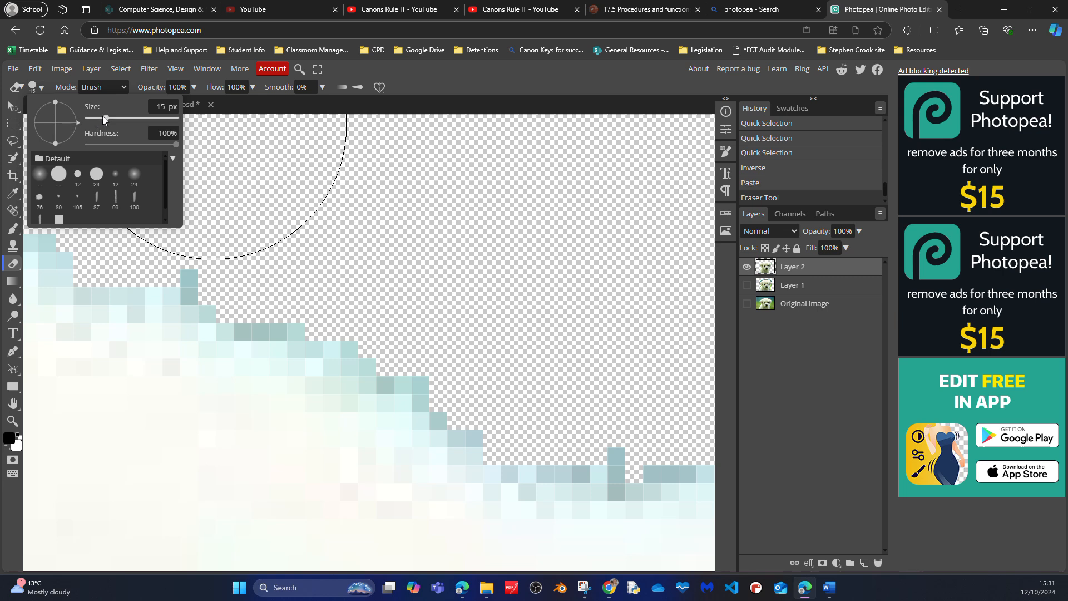
{"action": "left_click_drag", "start_coordinate": [104, 121], "coordinate": [98, 122]}
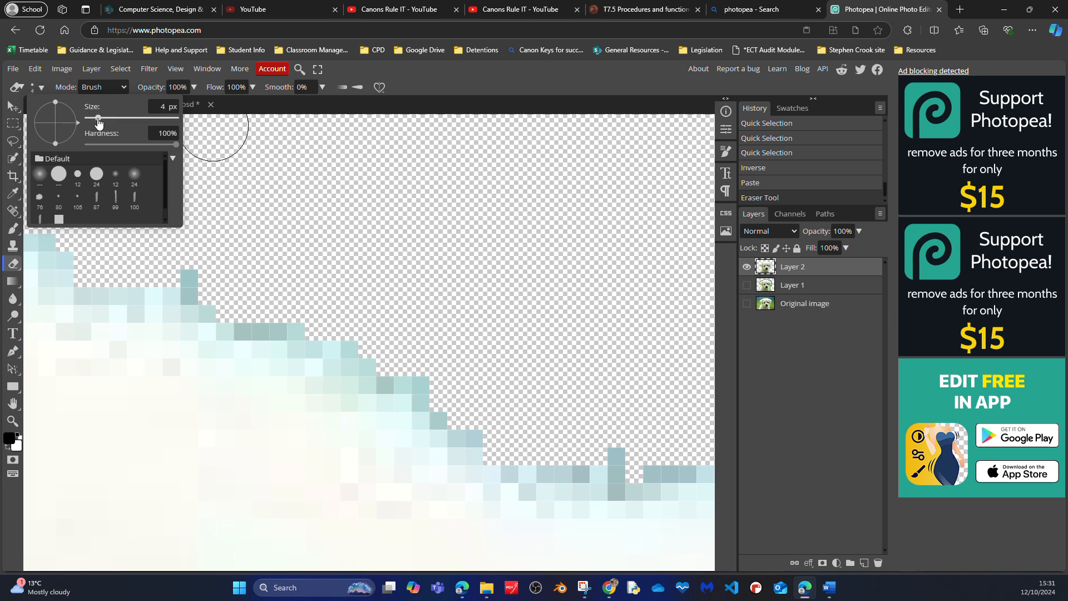
{"action": "left_click", "coordinate": [193, 270]}
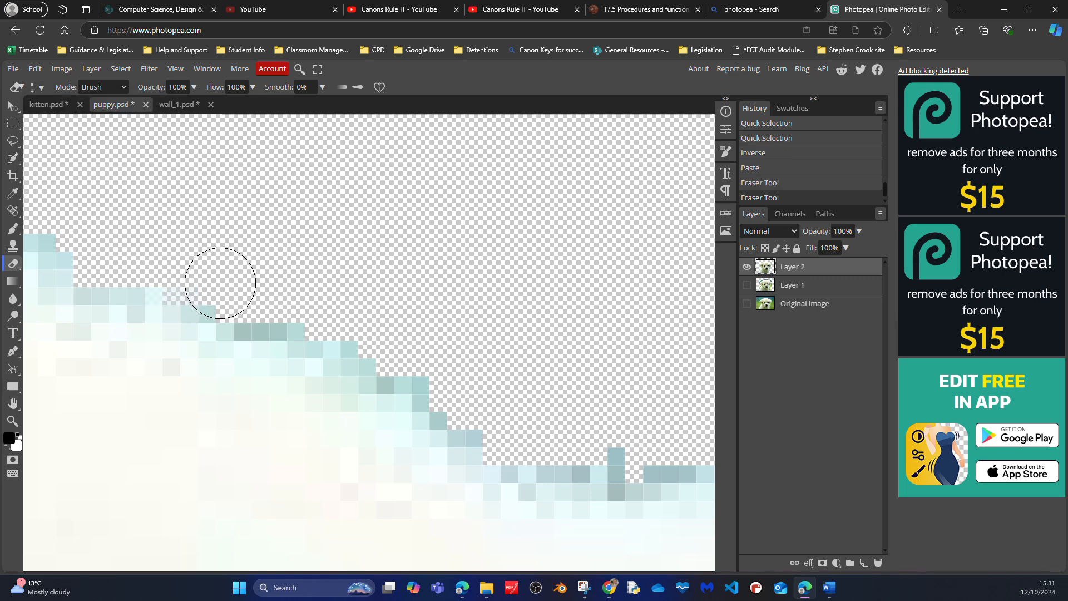
{"action": "left_click", "coordinate": [251, 297]}
{"action": "left_click", "coordinate": [284, 299]}
{"action": "left_click", "coordinate": [309, 308]}
{"action": "left_click", "coordinate": [312, 315]}
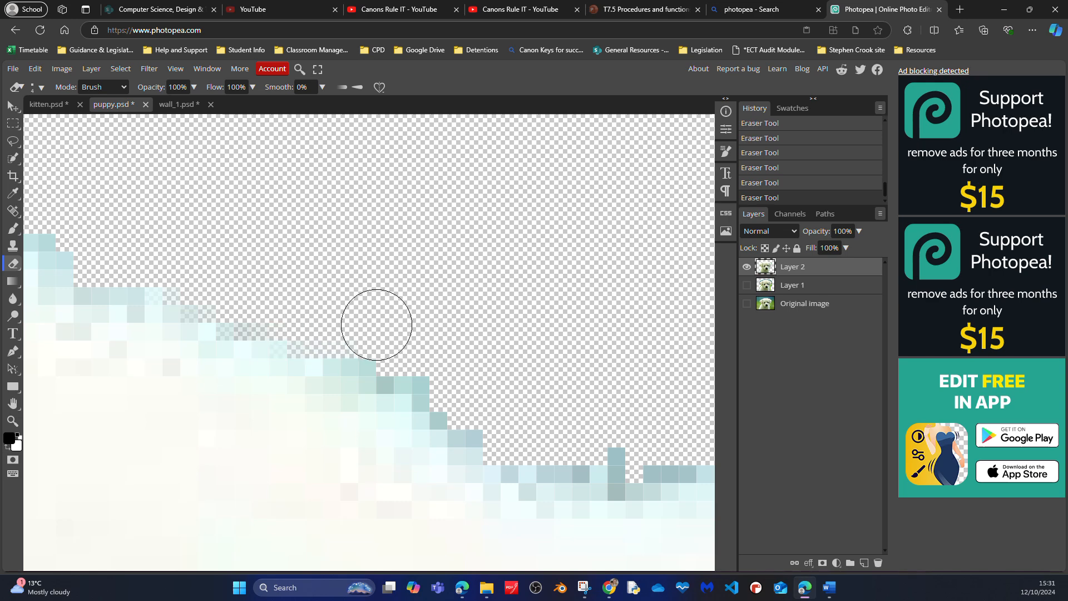
{"action": "left_click", "coordinate": [396, 357]}
{"action": "left_click", "coordinate": [419, 371]}
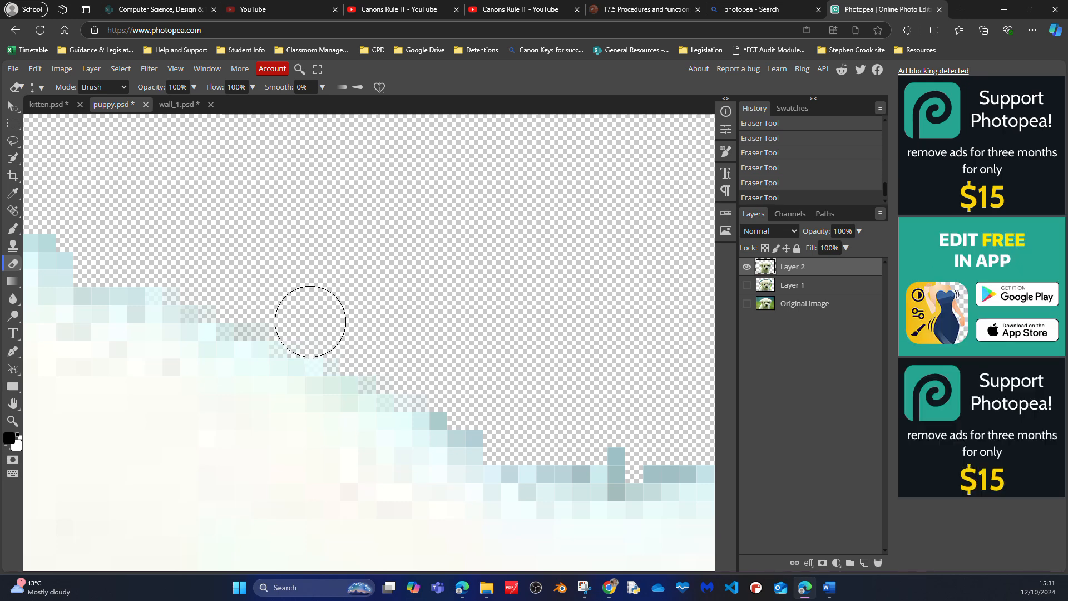
- Continue erasing the bluish fringe leftward along the top of the puppy's head with the 4 px eraser
{"action": "left_click", "coordinate": [156, 265]}
{"action": "left_click", "coordinate": [131, 268]}
{"action": "left_click", "coordinate": [99, 266]}
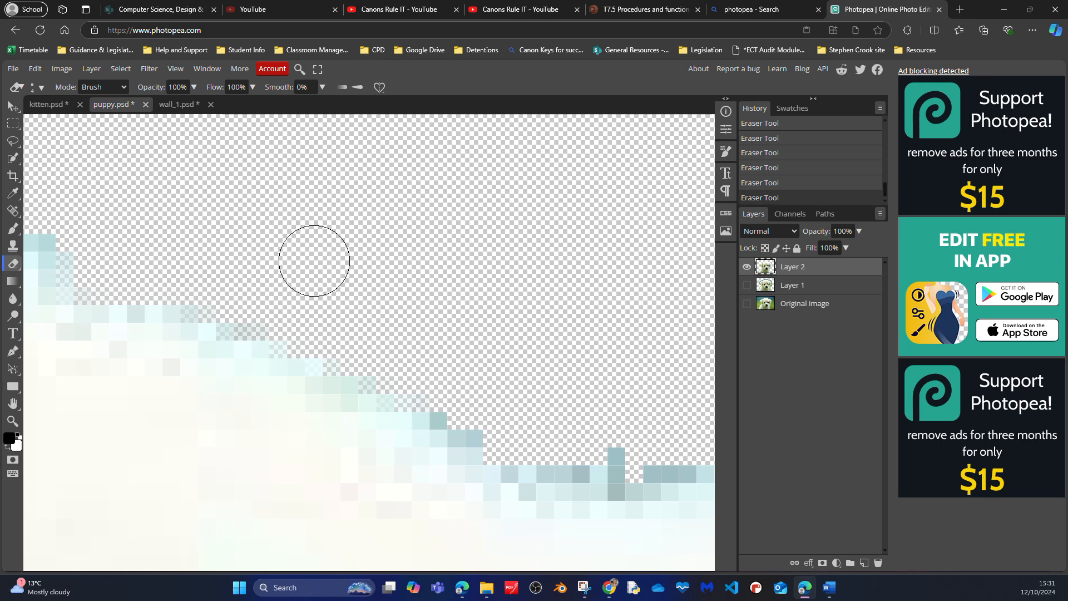
{"action": "left_click_drag", "start_coordinate": [227, 248], "coordinate": [489, 277]}
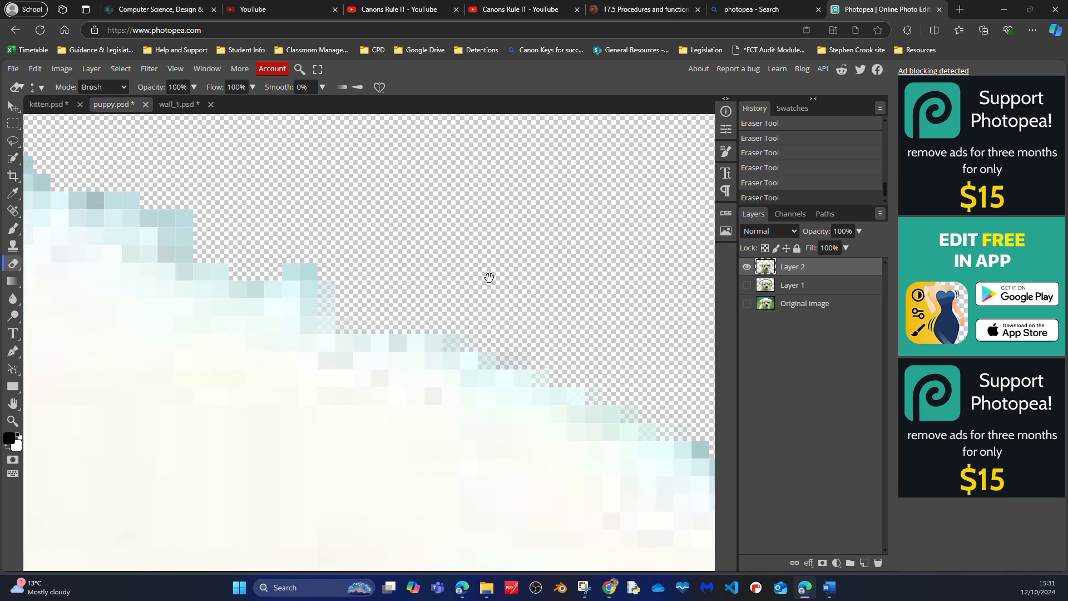
{"action": "left_click_drag", "start_coordinate": [296, 246], "coordinate": [429, 319]}
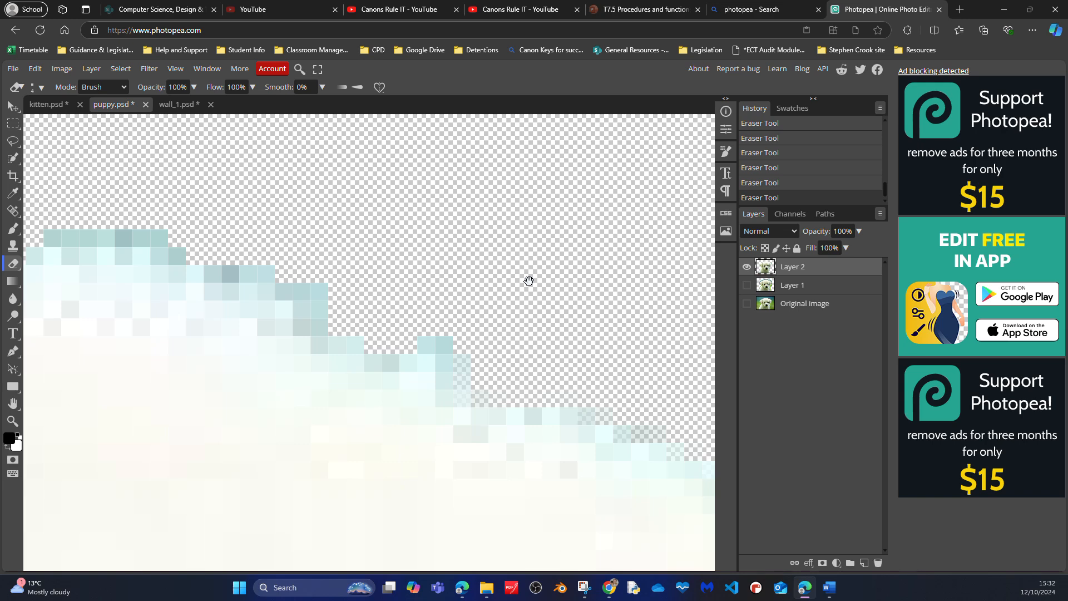
{"action": "left_click_drag", "start_coordinate": [424, 270], "coordinate": [484, 298]}
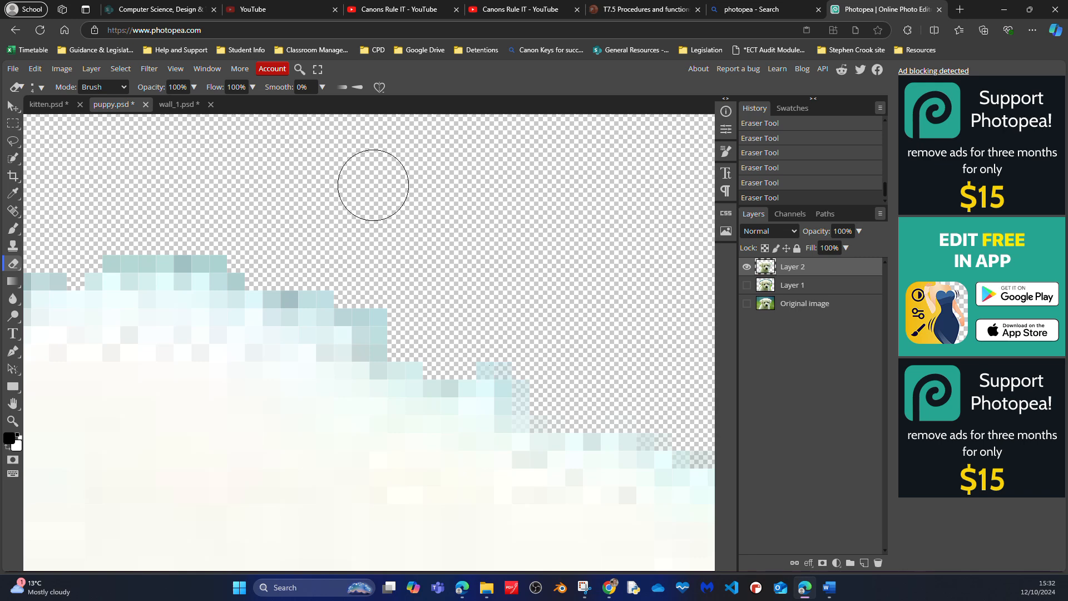
{"action": "left_click_drag", "start_coordinate": [448, 291], "coordinate": [453, 362]}
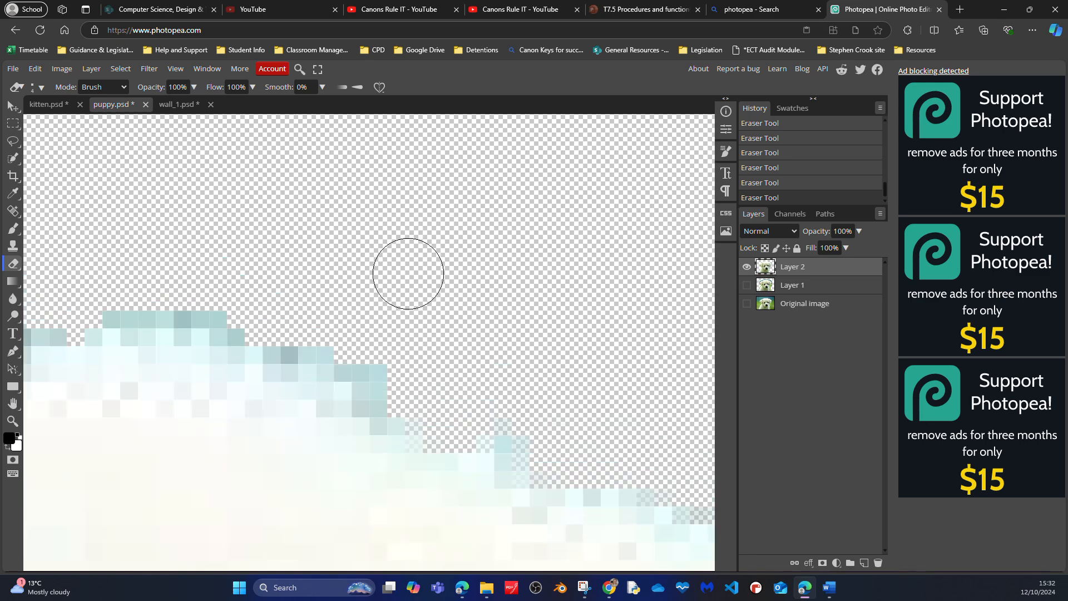
{"action": "scroll", "coordinate": [405, 267], "scroll_direction": "up", "scroll_amount": 3}
{"action": "scroll", "coordinate": [406, 269], "scroll_direction": "down", "scroll_amount": 3}
{"action": "scroll", "coordinate": [408, 273], "scroll_direction": "up", "scroll_amount": 1}
{"action": "scroll", "coordinate": [408, 274], "scroll_direction": "down", "scroll_amount": 2}
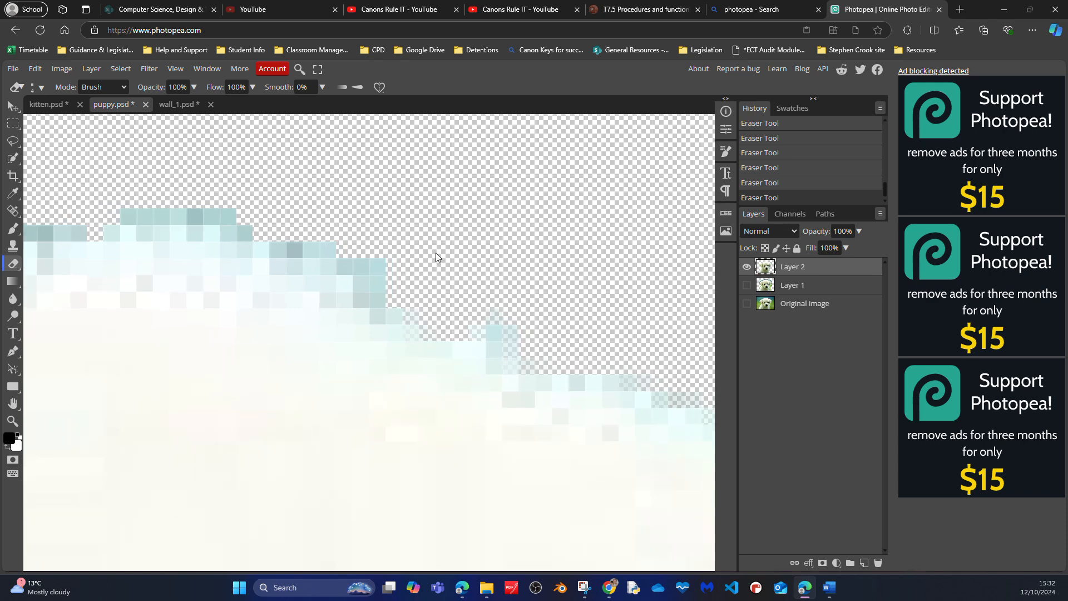
{"action": "scroll", "coordinate": [436, 253], "scroll_direction": "down", "scroll_amount": 3}
{"action": "scroll", "coordinate": [436, 257], "scroll_direction": "down", "scroll_amount": 4}
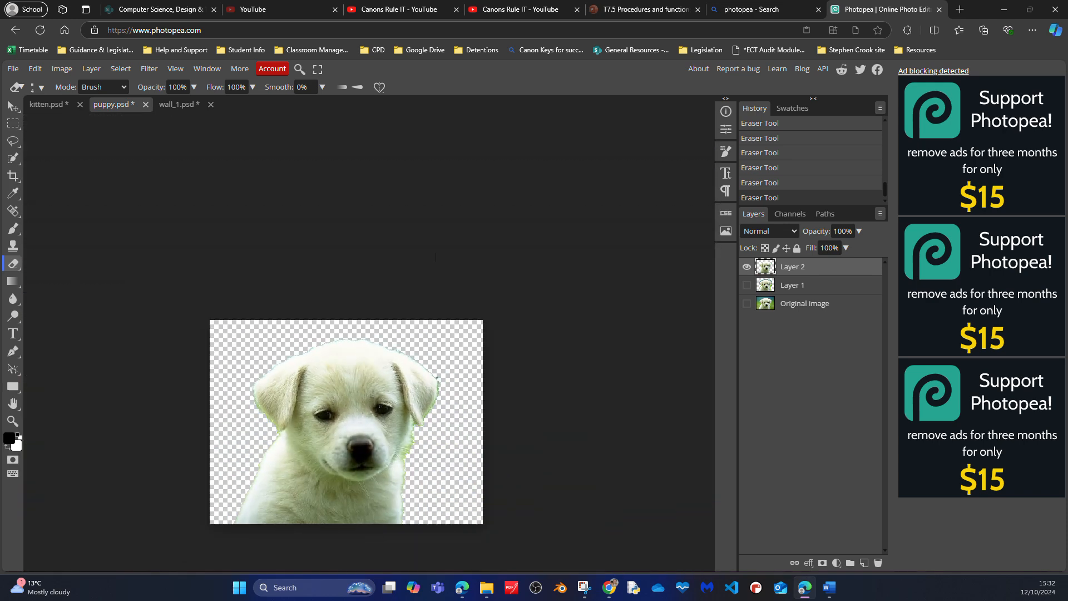
- Move the puppy on Layer 2 slightly down and to the right with the Move tool
{"action": "left_click", "coordinate": [14, 110]}
{"action": "left_click_drag", "start_coordinate": [326, 419], "coordinate": [331, 424]}
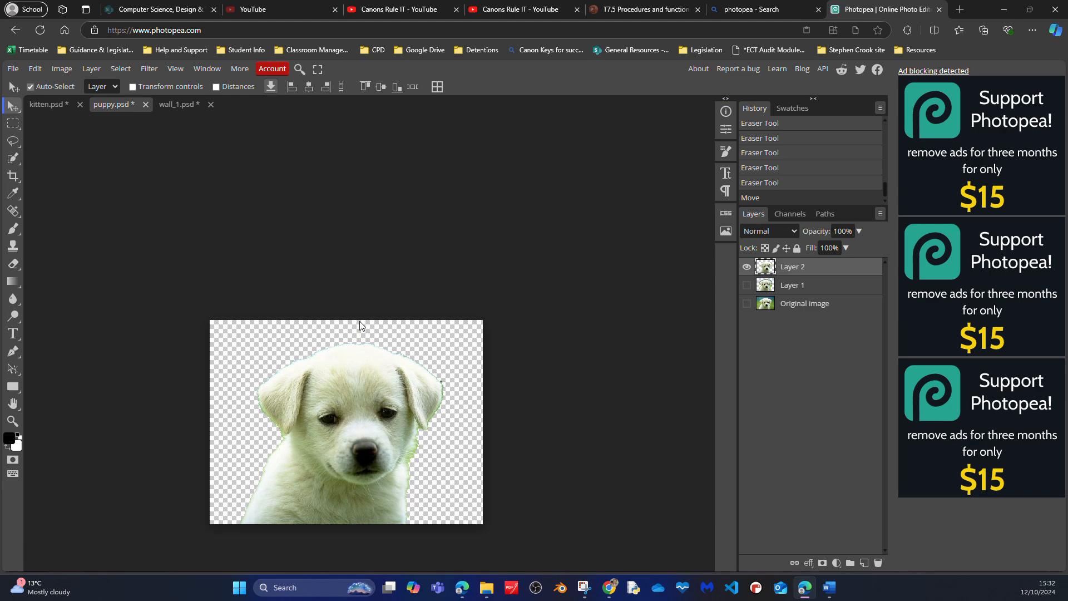
- Erase the bluish fringe along the crown of the puppy's head on Layer 2 with the Eraser tool
{"action": "scroll", "coordinate": [360, 322], "scroll_direction": "up", "scroll_amount": 10}
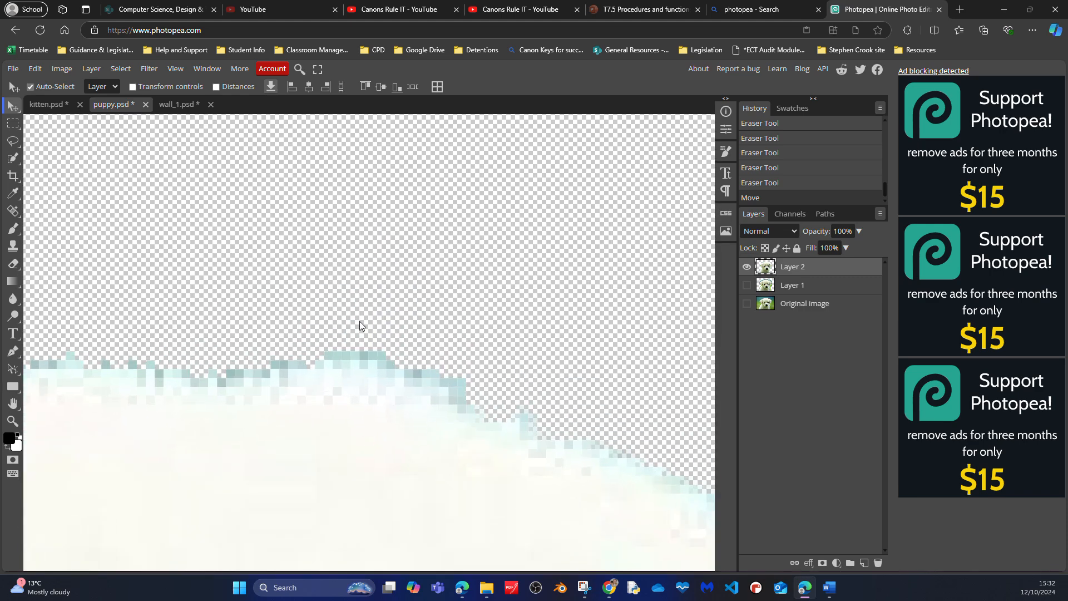
{"action": "left_click_drag", "start_coordinate": [335, 374], "coordinate": [372, 287]}
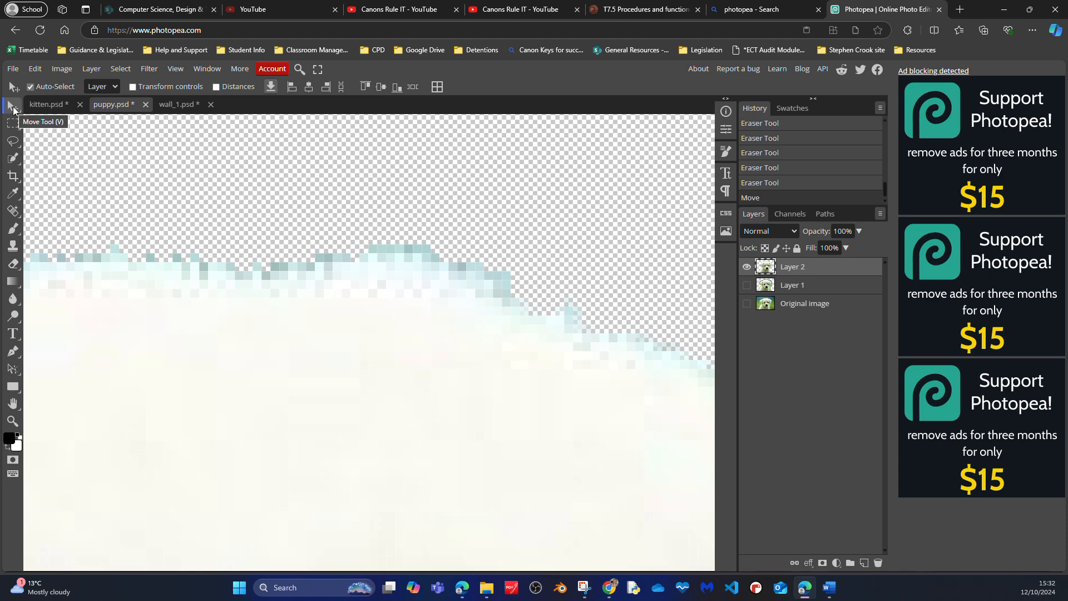
{"action": "left_click_drag", "start_coordinate": [361, 330], "coordinate": [253, 365]}
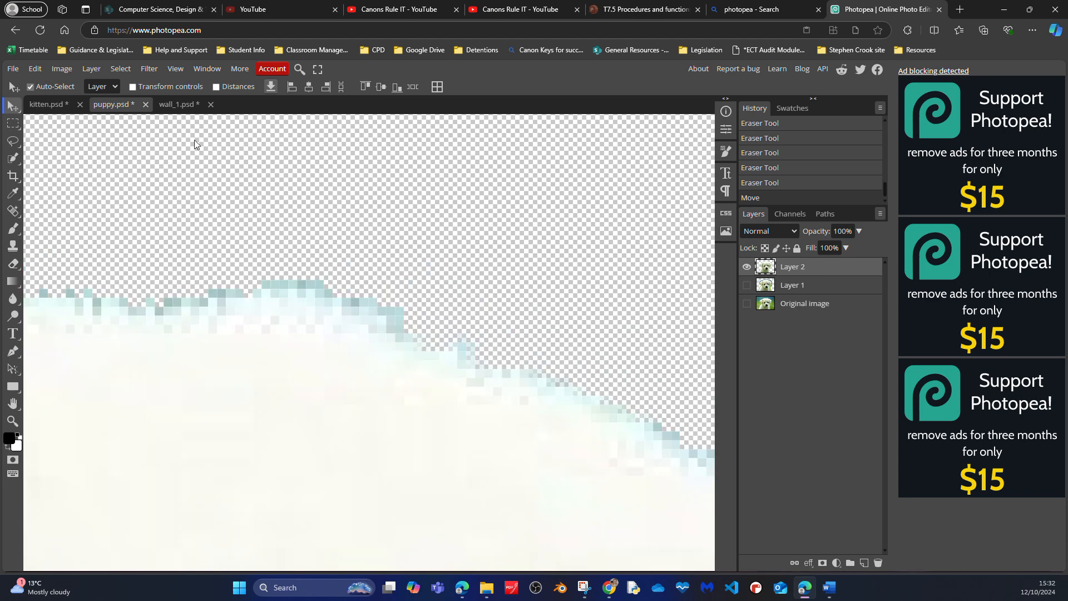
{"action": "left_click", "coordinate": [13, 108]}
{"action": "left_click_drag", "start_coordinate": [351, 388], "coordinate": [358, 284]}
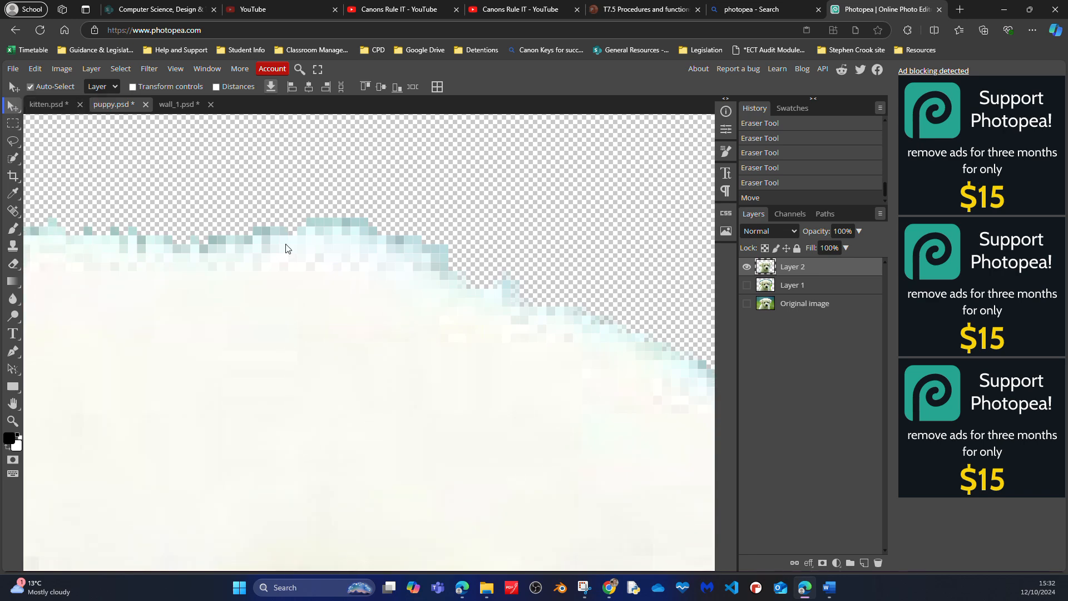
{"action": "left_click", "coordinate": [14, 271]}
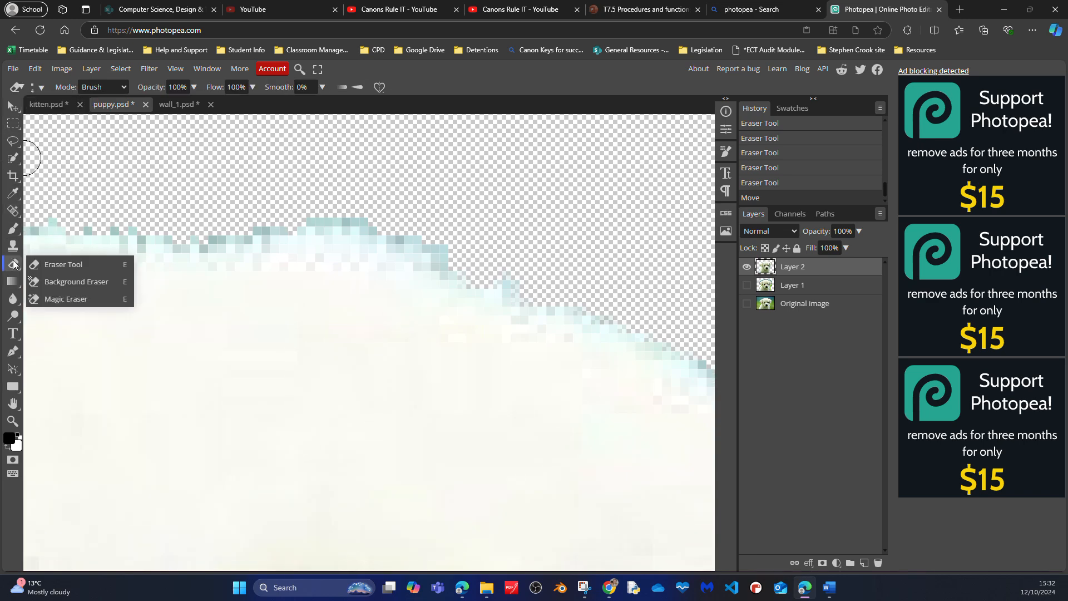
{"action": "left_click", "coordinate": [455, 247]}
{"action": "left_click", "coordinate": [452, 254]}
{"action": "mouse_move", "coordinate": [450, 248]}
{"action": "left_mouse_down"}
{"action": "mouse_move", "coordinate": [387, 213]}
{"action": "mouse_move", "coordinate": [302, 211]}
{"action": "mouse_move", "coordinate": [386, 224]}
{"action": "mouse_move", "coordinate": [467, 262]}
{"action": "mouse_move", "coordinate": [531, 281]}
{"action": "left_mouse_up"}
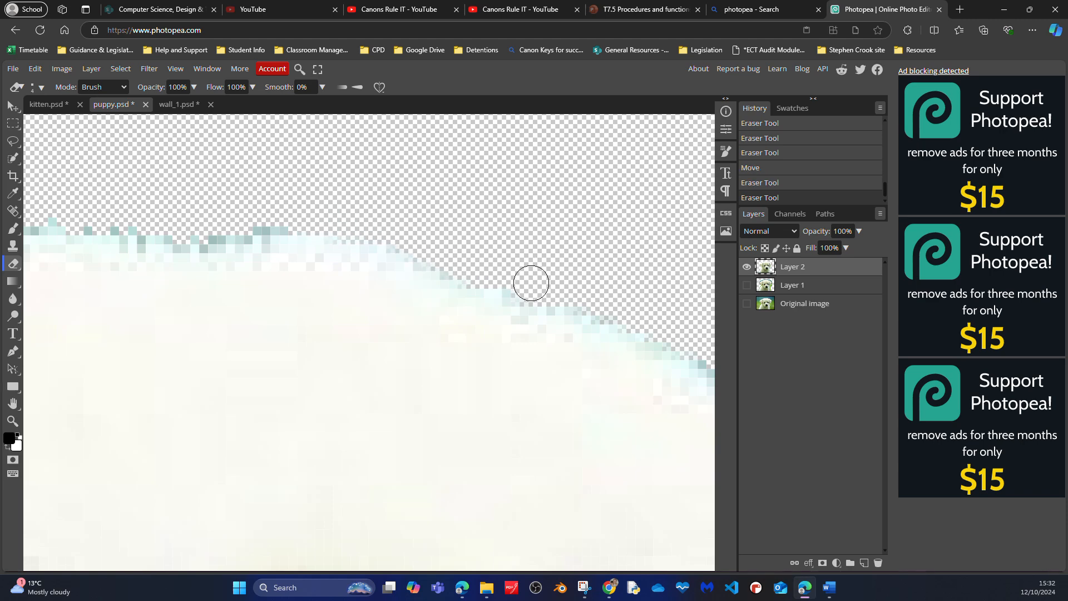
{"action": "mouse_move", "coordinate": [308, 212]}
{"action": "left_mouse_down"}
{"action": "mouse_move", "coordinate": [194, 231]}
{"action": "mouse_move", "coordinate": [76, 221]}
{"action": "left_mouse_up"}
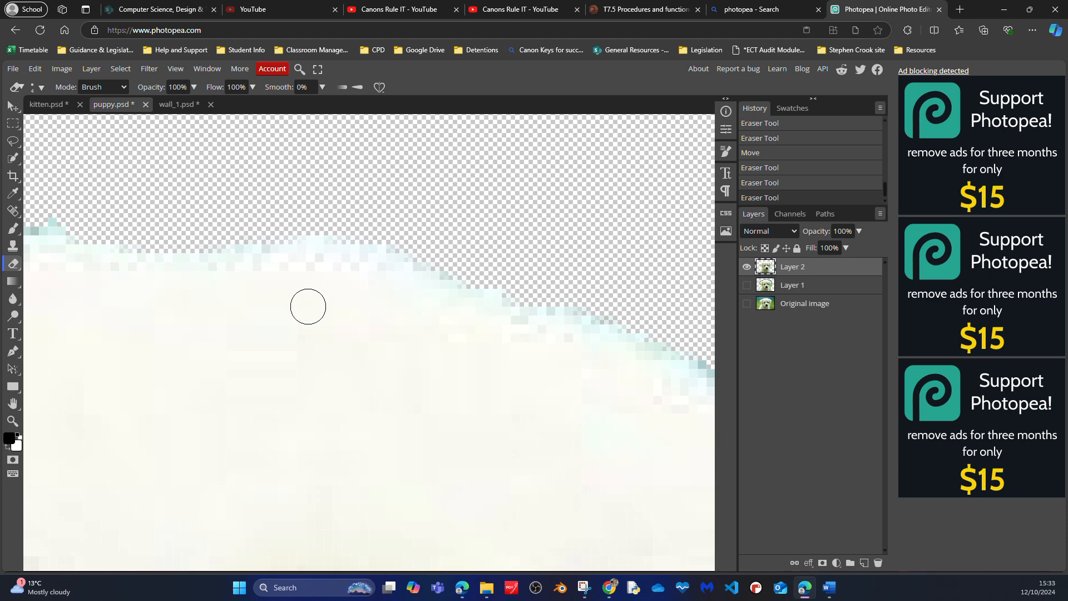
- Erase the blue-green edge pixels down the left-hand slope of the puppy's head towards the ear
{"action": "left_click_drag", "start_coordinate": [259, 301], "coordinate": [483, 298]}
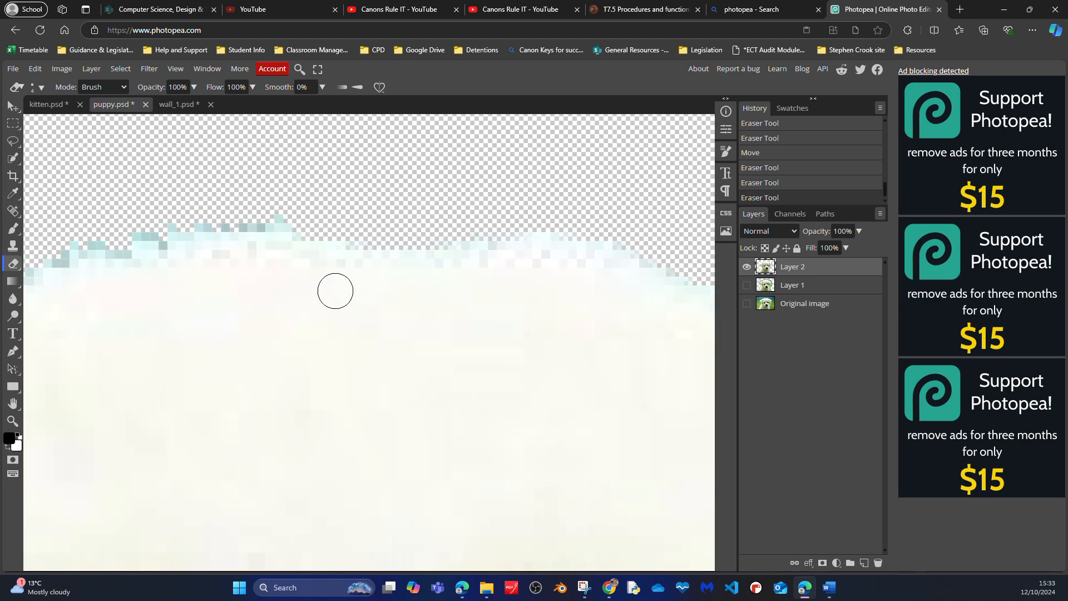
{"action": "left_click_drag", "start_coordinate": [274, 292], "coordinate": [498, 327]}
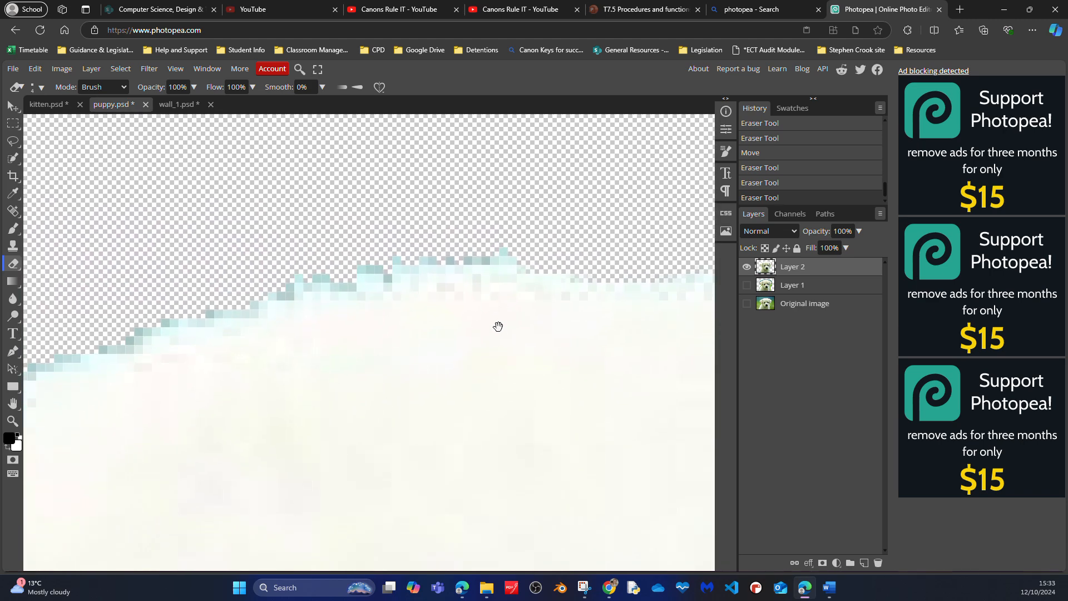
{"action": "left_click_drag", "start_coordinate": [358, 332], "coordinate": [402, 427]}
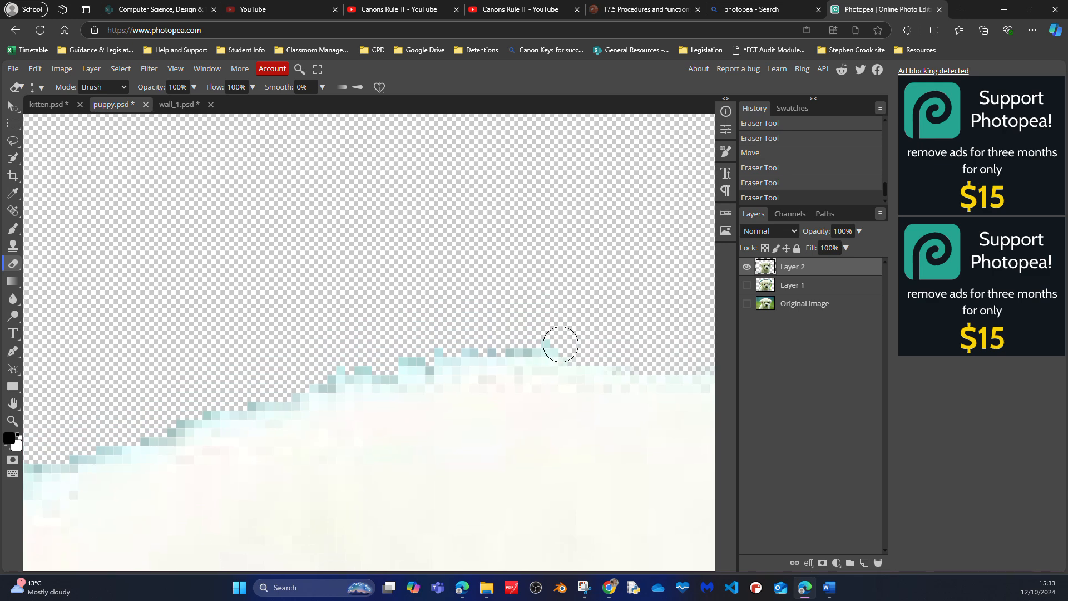
{"action": "mouse_move", "coordinate": [585, 349]}
{"action": "left_mouse_down"}
{"action": "mouse_move", "coordinate": [444, 345]}
{"action": "mouse_move", "coordinate": [205, 399]}
{"action": "mouse_move", "coordinate": [127, 436]}
{"action": "left_mouse_up"}
{"action": "key", "text": "space"}
{"action": "left_click_drag", "start_coordinate": [139, 361], "coordinate": [553, 258]}
{"action": "scroll", "coordinate": [553, 258], "scroll_direction": "down", "scroll_amount": 3}
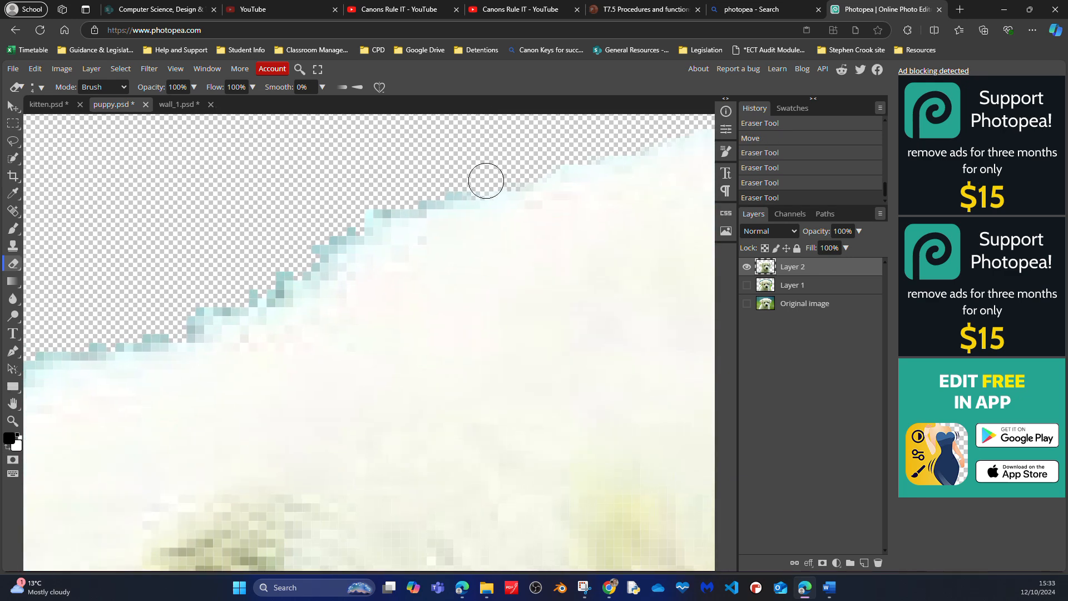
{"action": "mouse_move", "coordinate": [481, 181]}
{"action": "left_mouse_down"}
{"action": "mouse_move", "coordinate": [371, 212]}
{"action": "mouse_move", "coordinate": [264, 285]}
{"action": "mouse_move", "coordinate": [161, 327]}
{"action": "left_mouse_up"}
- Erase the blue-green fringe along the upper edge of the puppy's left-hand ear
{"action": "mouse_move", "coordinate": [217, 242]}
{"action": "left_mouse_down"}
{"action": "mouse_move", "coordinate": [517, 282]}
{"action": "mouse_move", "coordinate": [581, 163]}
{"action": "left_mouse_up"}
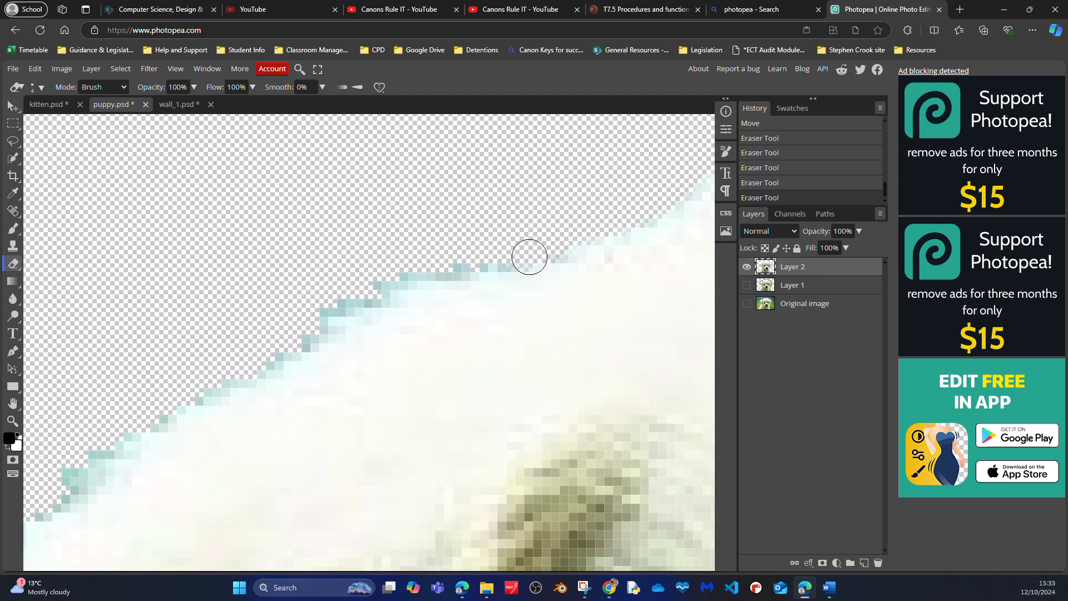
{"action": "mouse_move", "coordinate": [533, 246]}
{"action": "left_mouse_down"}
{"action": "mouse_move", "coordinate": [576, 237]}
{"action": "mouse_move", "coordinate": [385, 280]}
{"action": "mouse_move", "coordinate": [252, 353]}
{"action": "mouse_move", "coordinate": [336, 311]}
{"action": "mouse_move", "coordinate": [303, 326]}
{"action": "left_mouse_up"}
{"action": "mouse_move", "coordinate": [271, 264]}
{"action": "left_mouse_down"}
{"action": "mouse_move", "coordinate": [574, 228]}
{"action": "mouse_move", "coordinate": [569, 151]}
{"action": "left_mouse_up"}
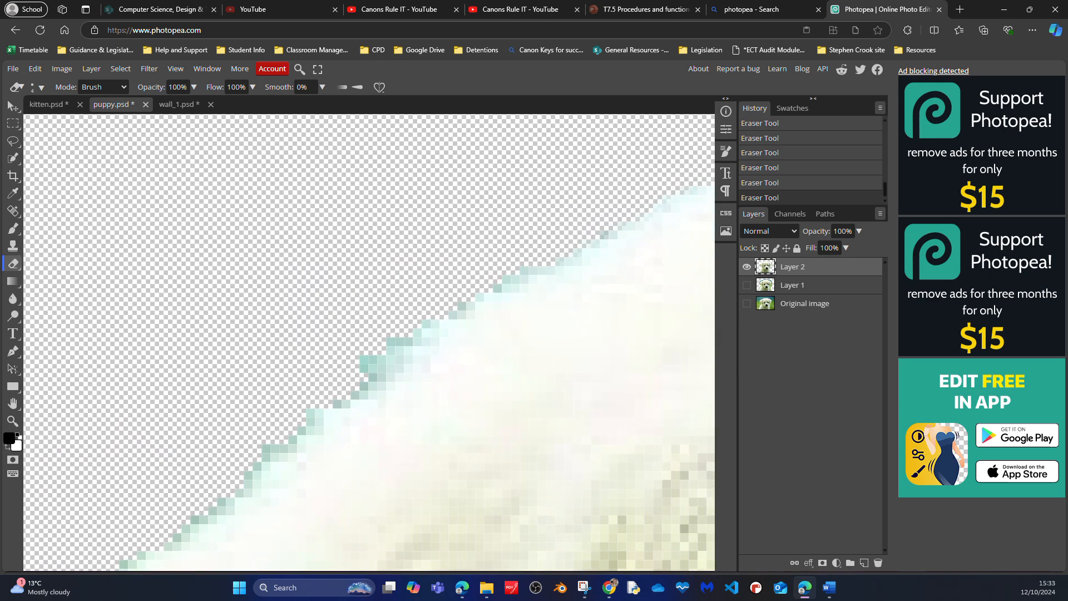
{"action": "mouse_move", "coordinate": [644, 179]}
{"action": "left_mouse_down"}
{"action": "mouse_move", "coordinate": [459, 291]}
{"action": "mouse_move", "coordinate": [427, 326]}
{"action": "mouse_move", "coordinate": [429, 314]}
{"action": "mouse_move", "coordinate": [374, 343]}
{"action": "mouse_move", "coordinate": [342, 372]}
{"action": "mouse_move", "coordinate": [393, 343]}
{"action": "mouse_move", "coordinate": [343, 379]}
{"action": "left_mouse_up"}
{"action": "key", "text": "space"}
{"action": "mouse_move", "coordinate": [327, 293]}
{"action": "left_mouse_down"}
{"action": "mouse_move", "coordinate": [465, 56]}
{"action": "mouse_move", "coordinate": [491, 50]}
{"action": "left_mouse_up"}
{"action": "mouse_move", "coordinate": [554, 127]}
{"action": "left_mouse_down"}
{"action": "mouse_move", "coordinate": [433, 191]}
{"action": "mouse_move", "coordinate": [414, 210]}
{"action": "mouse_move", "coordinate": [450, 190]}
{"action": "mouse_move", "coordinate": [355, 281]}
{"action": "left_mouse_up"}
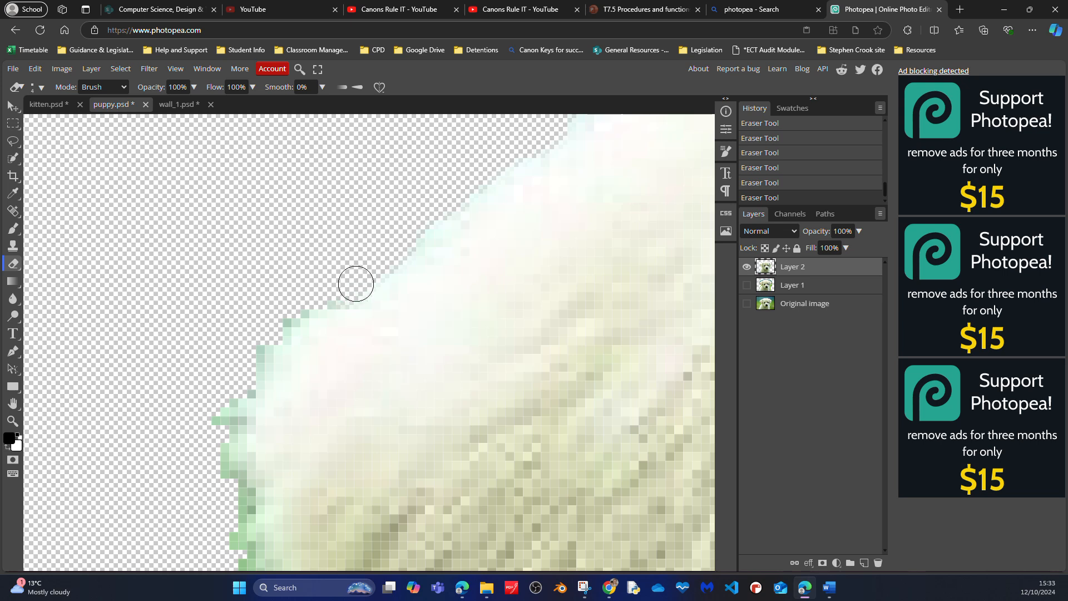
- Erase the green fringe down the outer edge and underside of the left-hand ear to its tip
{"action": "key", "text": "space"}
{"action": "mouse_move", "coordinate": [258, 352]}
{"action": "left_mouse_down"}
{"action": "mouse_move", "coordinate": [310, 365]}
{"action": "mouse_move", "coordinate": [376, 320]}
{"action": "mouse_move", "coordinate": [391, 292]}
{"action": "mouse_move", "coordinate": [340, 317]}
{"action": "mouse_move", "coordinate": [296, 386]}
{"action": "mouse_move", "coordinate": [272, 490]}
{"action": "mouse_move", "coordinate": [275, 504]}
{"action": "mouse_move", "coordinate": [286, 471]}
{"action": "mouse_move", "coordinate": [288, 528]}
{"action": "mouse_move", "coordinate": [282, 419]}
{"action": "left_mouse_up"}
{"action": "mouse_move", "coordinate": [260, 370]}
{"action": "left_mouse_down"}
{"action": "mouse_move", "coordinate": [310, 152]}
{"action": "mouse_move", "coordinate": [286, 138]}
{"action": "left_mouse_up"}
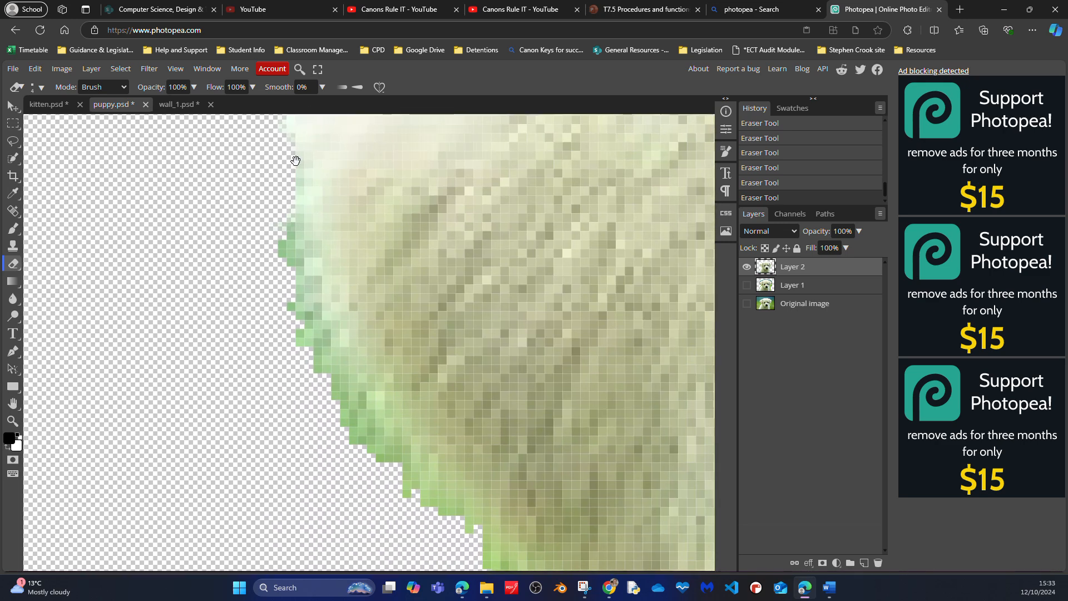
{"action": "mouse_move", "coordinate": [278, 224]}
{"action": "left_mouse_down"}
{"action": "mouse_move", "coordinate": [303, 321]}
{"action": "mouse_move", "coordinate": [348, 410]}
{"action": "mouse_move", "coordinate": [407, 456]}
{"action": "mouse_move", "coordinate": [322, 342]}
{"action": "mouse_move", "coordinate": [283, 224]}
{"action": "mouse_move", "coordinate": [278, 340]}
{"action": "left_mouse_up"}
{"action": "left_click_drag", "start_coordinate": [318, 335], "coordinate": [252, 138]}
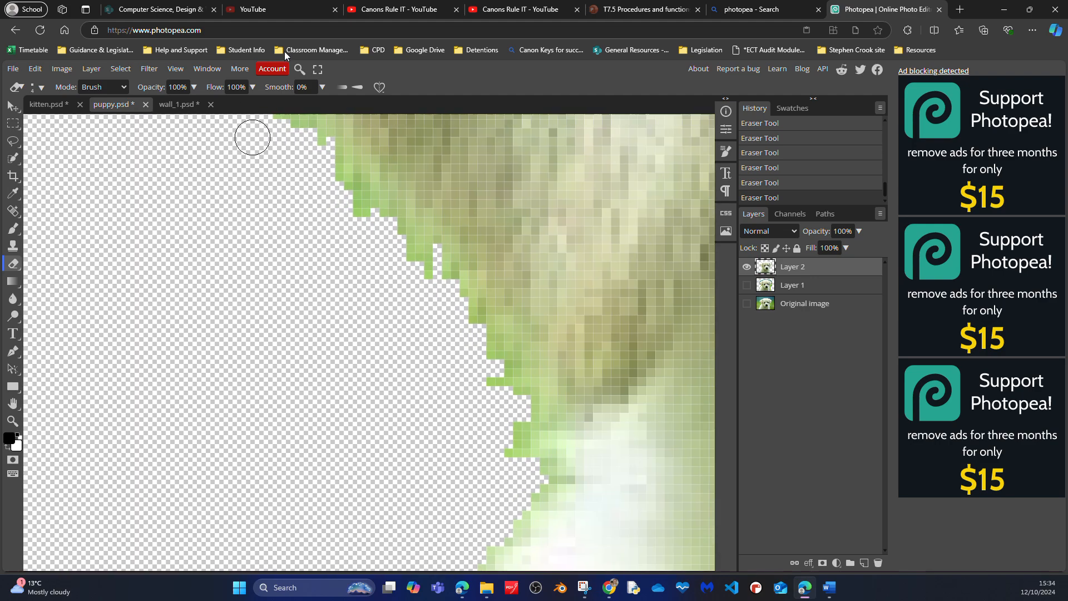
{"action": "left_click_drag", "start_coordinate": [288, 295], "coordinate": [269, 367]}
{"action": "mouse_move", "coordinate": [243, 151]}
{"action": "left_mouse_down"}
{"action": "mouse_move", "coordinate": [286, 198]}
{"action": "mouse_move", "coordinate": [235, 185]}
{"action": "mouse_move", "coordinate": [273, 192]}
{"action": "mouse_move", "coordinate": [382, 302]}
{"action": "mouse_move", "coordinate": [337, 286]}
{"action": "mouse_move", "coordinate": [440, 345]}
{"action": "mouse_move", "coordinate": [493, 454]}
{"action": "left_mouse_up"}
- Clean the green pixels where the left-hand ear tip meets the neck, and erase the stray green speck beside it
{"action": "mouse_move", "coordinate": [412, 468]}
{"action": "left_mouse_down"}
{"action": "mouse_move", "coordinate": [315, 348]}
{"action": "mouse_move", "coordinate": [362, 339]}
{"action": "mouse_move", "coordinate": [371, 364]}
{"action": "left_mouse_up"}
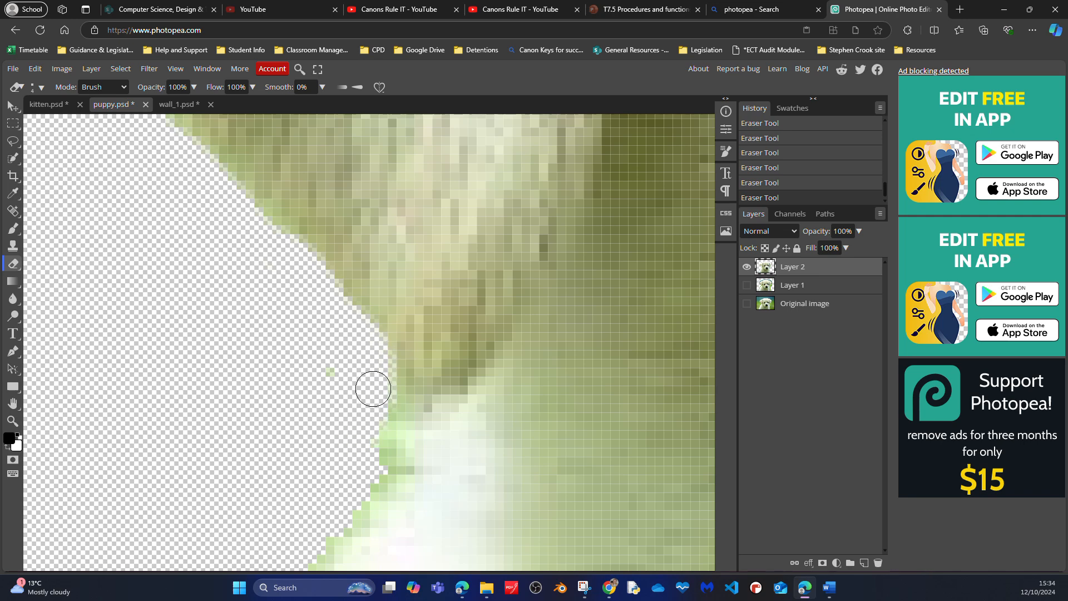
{"action": "left_click_drag", "start_coordinate": [295, 406], "coordinate": [242, 303]}
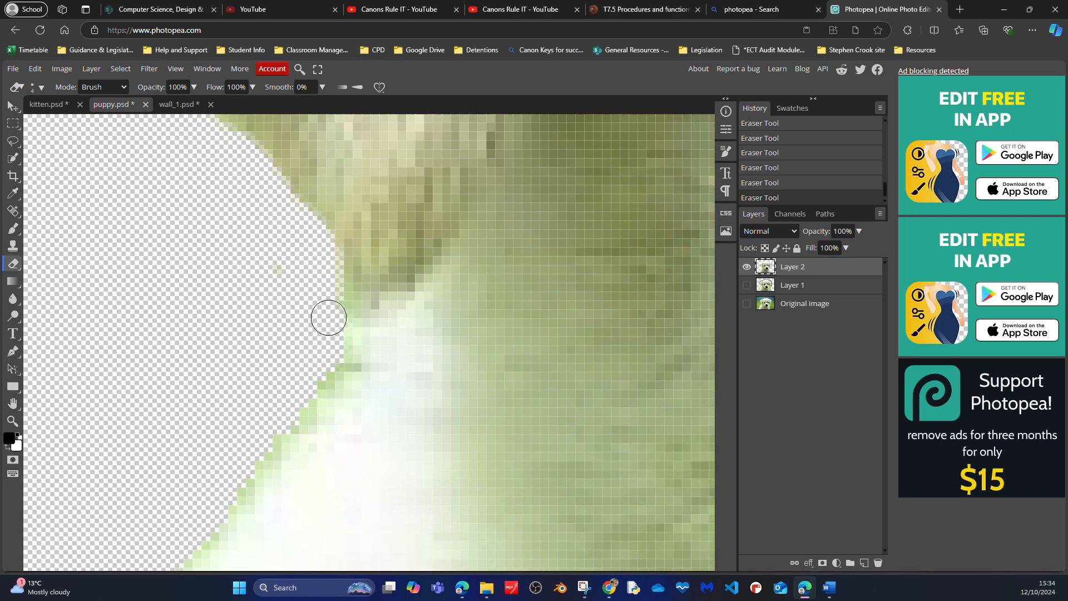
{"action": "mouse_move", "coordinate": [246, 354]}
{"action": "left_mouse_down"}
{"action": "mouse_move", "coordinate": [358, 162]}
{"action": "mouse_move", "coordinate": [430, 185]}
{"action": "mouse_move", "coordinate": [324, 272]}
{"action": "left_mouse_up"}
{"action": "left_click_drag", "start_coordinate": [395, 187], "coordinate": [389, 193]}
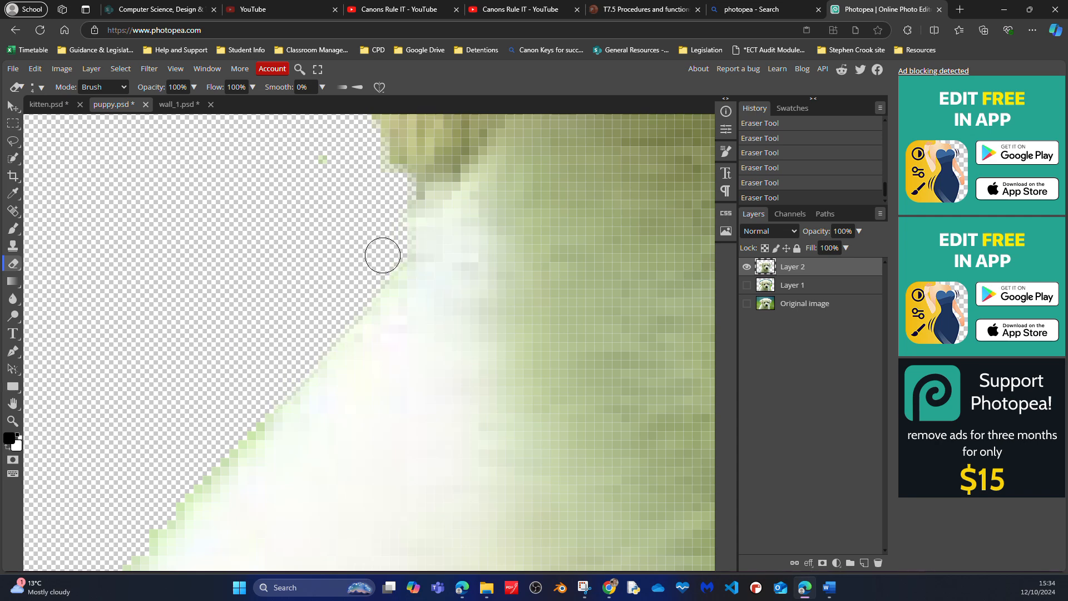
{"action": "mouse_move", "coordinate": [263, 314]}
{"action": "left_mouse_down"}
{"action": "mouse_move", "coordinate": [346, 186]}
{"action": "mouse_move", "coordinate": [215, 445]}
{"action": "left_mouse_up"}
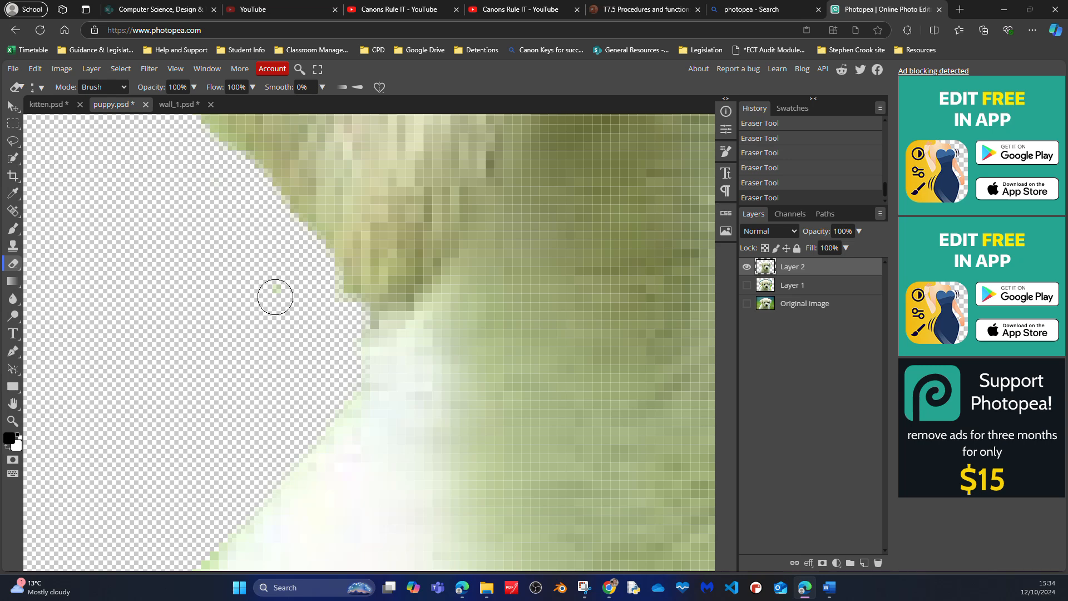
{"action": "mouse_move", "coordinate": [236, 392]}
{"action": "left_mouse_down"}
{"action": "mouse_move", "coordinate": [279, 310]}
{"action": "mouse_move", "coordinate": [325, 553]}
{"action": "left_mouse_up"}
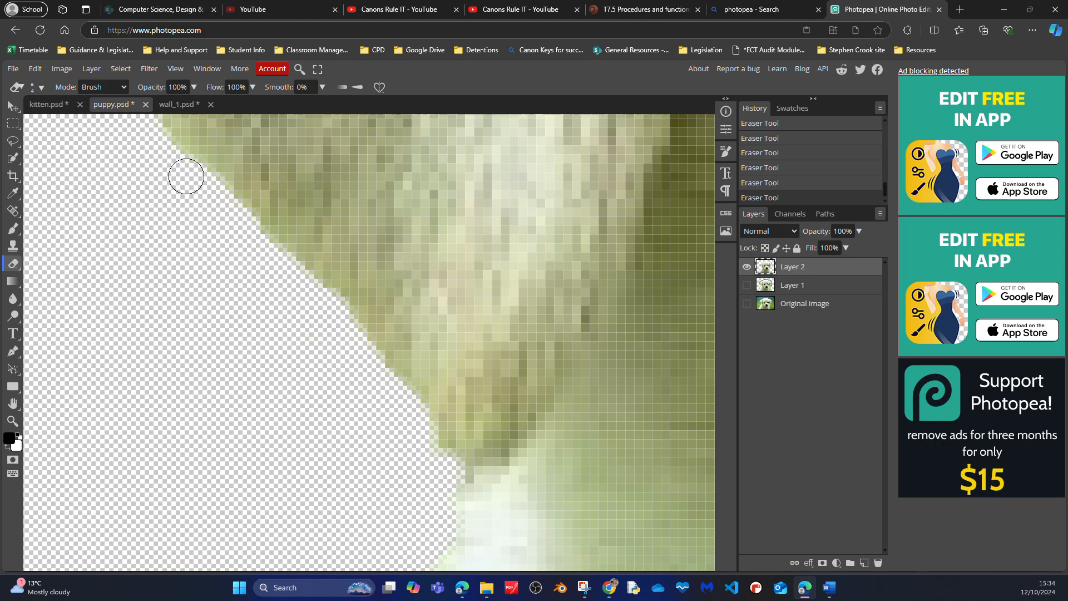
- Erase the jagged green fringe along the puppy's left-hand shoulder
{"action": "left_click_drag", "start_coordinate": [276, 352], "coordinate": [591, 232]}
{"action": "left_click_drag", "start_coordinate": [476, 184], "coordinate": [445, 215]}
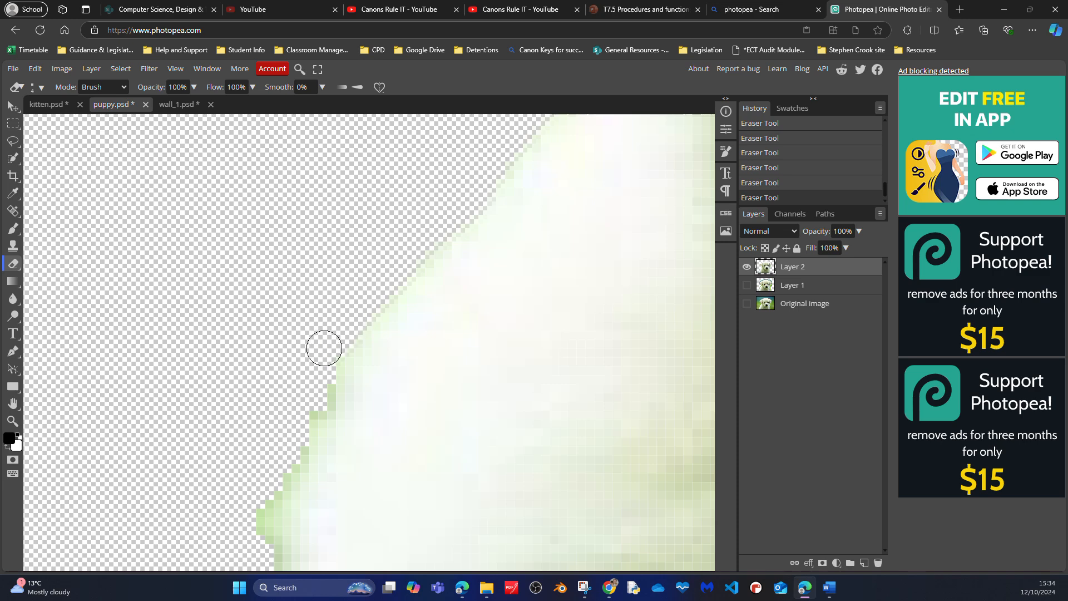
{"action": "left_click_drag", "start_coordinate": [313, 389], "coordinate": [309, 420]}
{"action": "left_click_drag", "start_coordinate": [289, 349], "coordinate": [304, 215]}
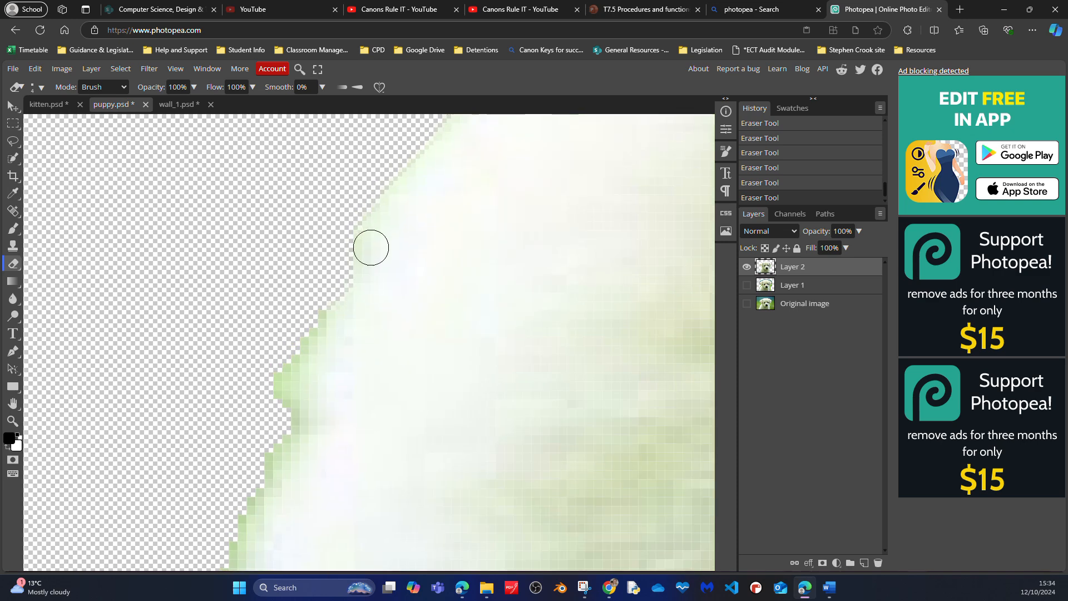
{"action": "left_click_drag", "start_coordinate": [316, 299], "coordinate": [282, 376]}
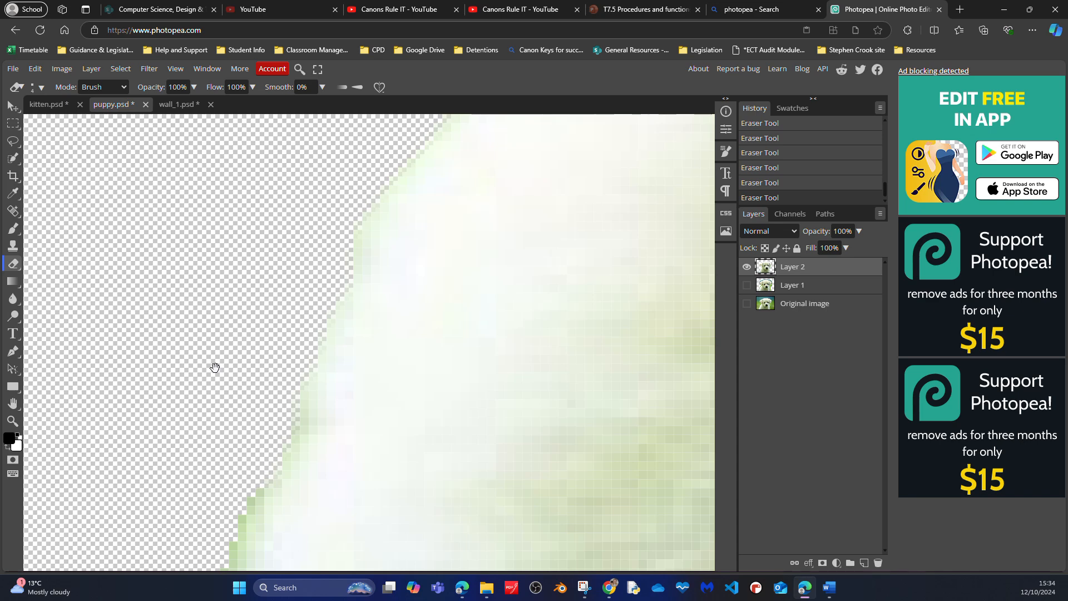
{"action": "left_click_drag", "start_coordinate": [215, 370], "coordinate": [126, 400]}
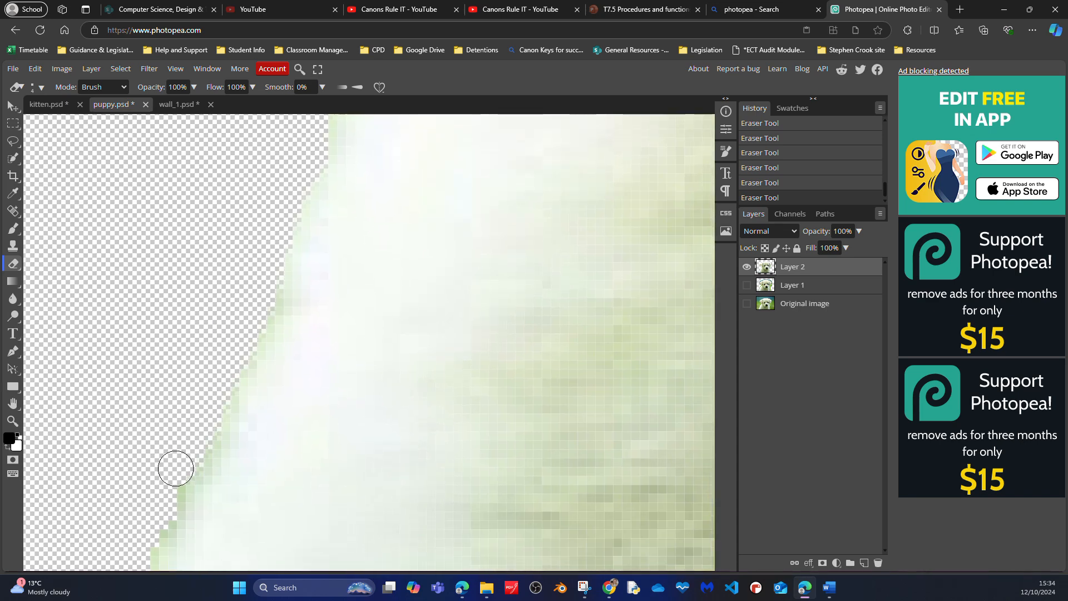
- Continue erasing the green edge pixels down the left-hand side of the puppy's body
{"action": "left_click_drag", "start_coordinate": [161, 408], "coordinate": [379, 87]}
{"action": "left_click", "coordinate": [379, 87]}
{"action": "left_click", "coordinate": [201, 293]}
{"action": "left_click_drag", "start_coordinate": [359, 235], "coordinate": [377, 140]}
{"action": "left_click_drag", "start_coordinate": [278, 357], "coordinate": [249, 408]}
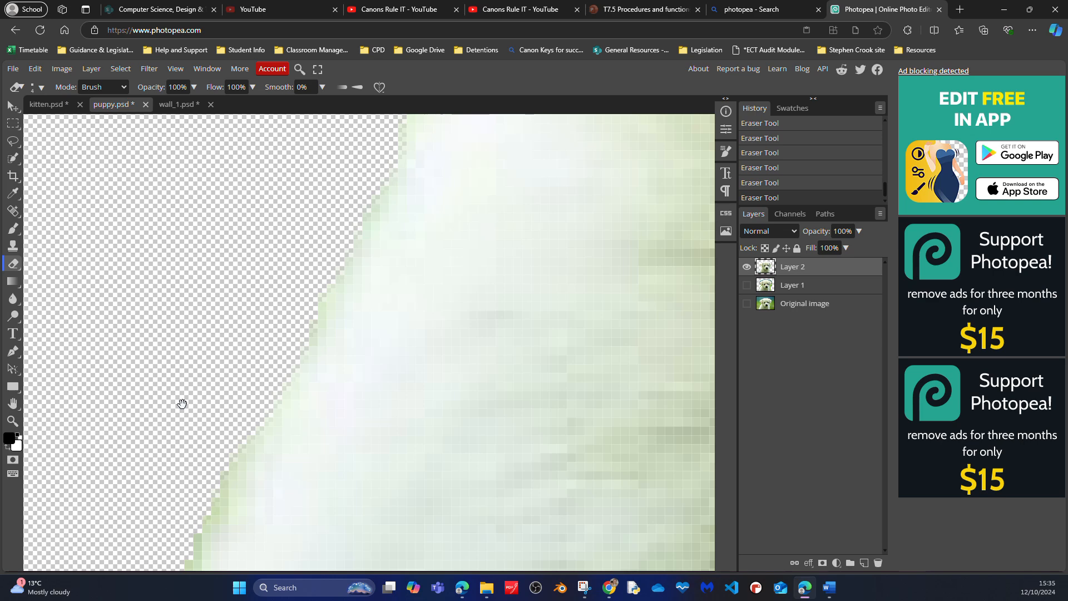
{"action": "left_click_drag", "start_coordinate": [181, 406], "coordinate": [205, 194]}
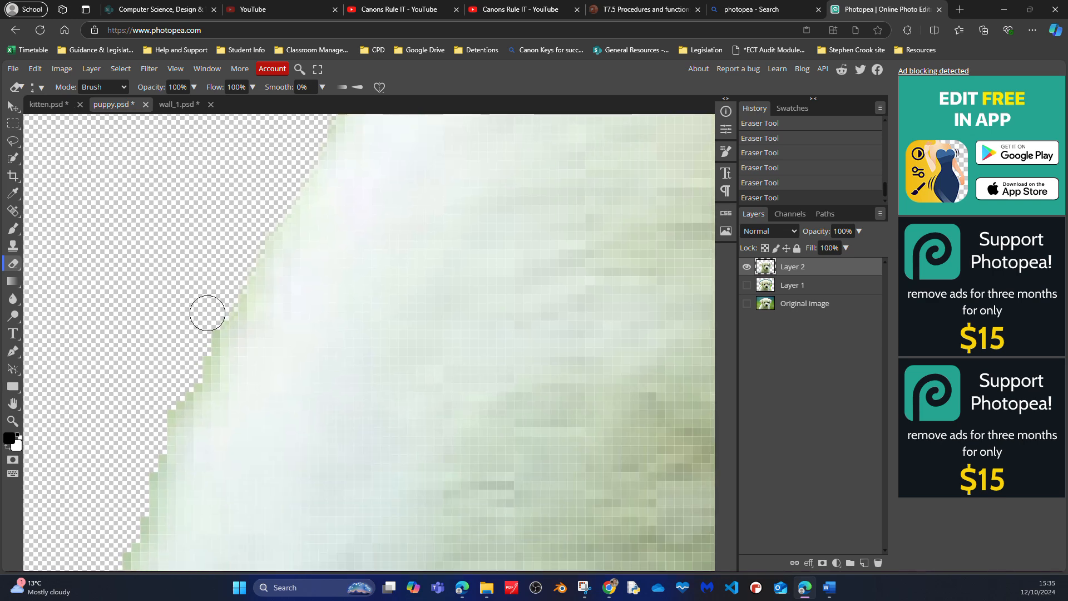
{"action": "mouse_move", "coordinate": [181, 377]}
{"action": "left_mouse_down"}
{"action": "mouse_move", "coordinate": [165, 413]}
{"action": "mouse_move", "coordinate": [169, 348]}
{"action": "mouse_move", "coordinate": [207, 314]}
{"action": "left_mouse_up"}
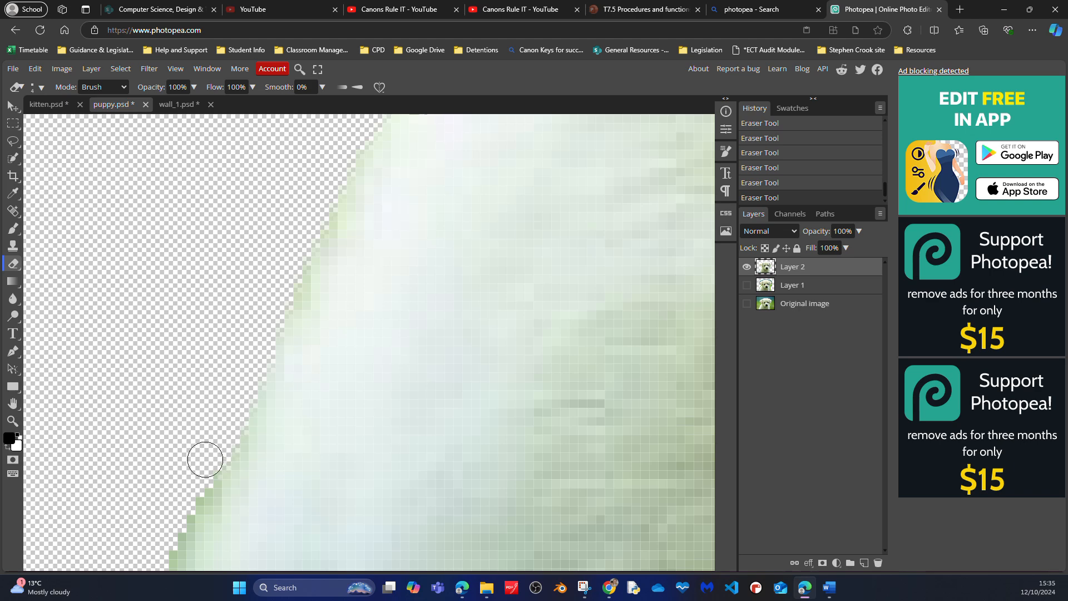
{"action": "left_click_drag", "start_coordinate": [208, 457], "coordinate": [186, 486]}
- Erase the green fringe down to the body's lower left-hand corner, undoing the stray eraser stroke and redoing the corner
{"action": "left_click_drag", "start_coordinate": [190, 380], "coordinate": [246, 204]}
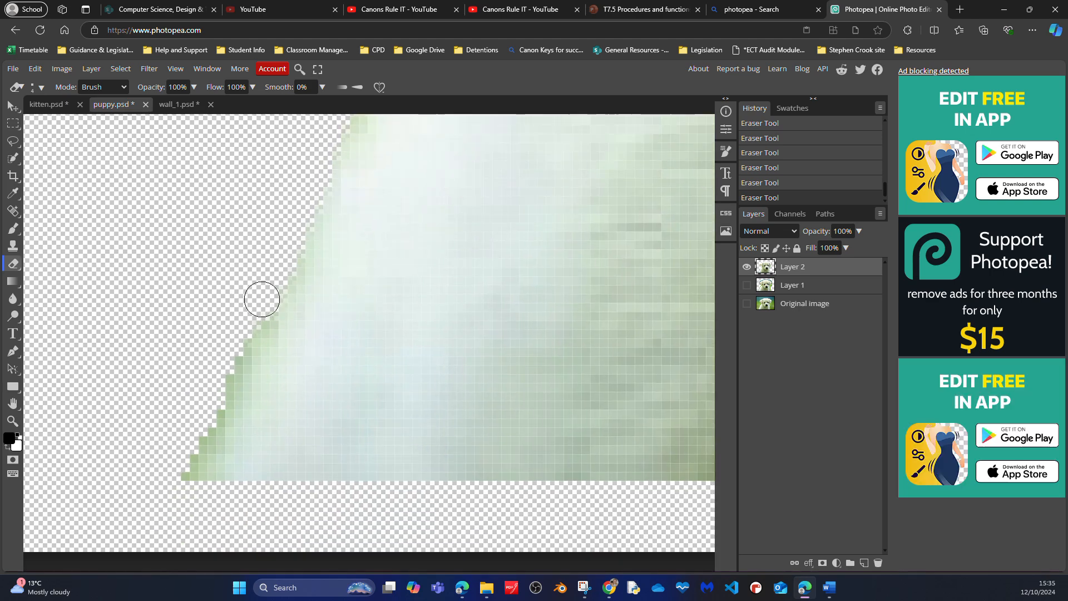
{"action": "mouse_move", "coordinate": [185, 457]}
{"action": "left_mouse_down"}
{"action": "mouse_move", "coordinate": [282, 294]}
{"action": "mouse_move", "coordinate": [320, 200]}
{"action": "left_mouse_up"}
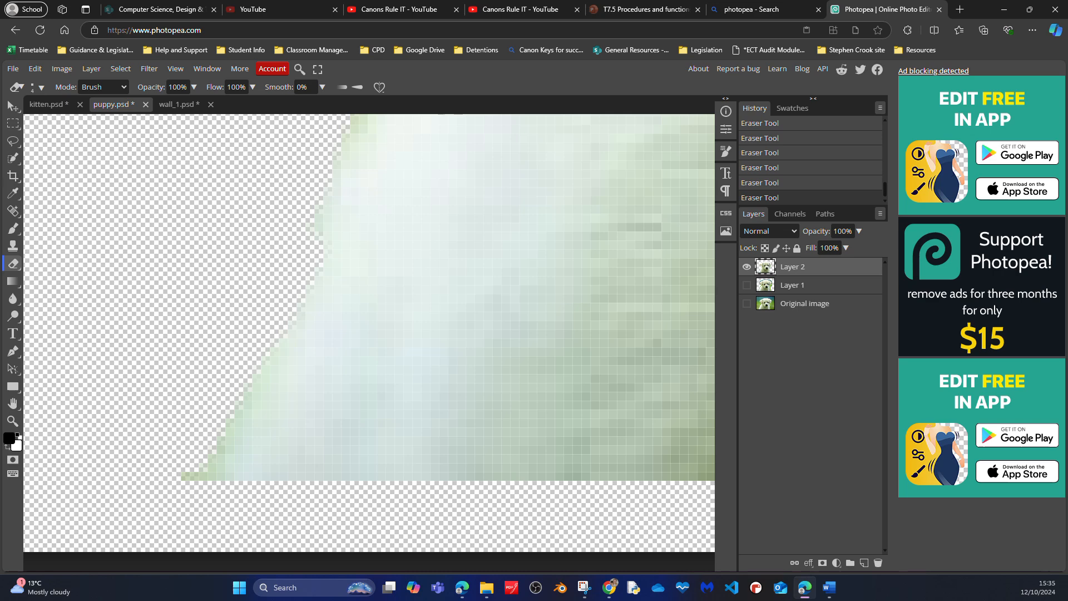
{"action": "key", "text": "ctrl+z"}
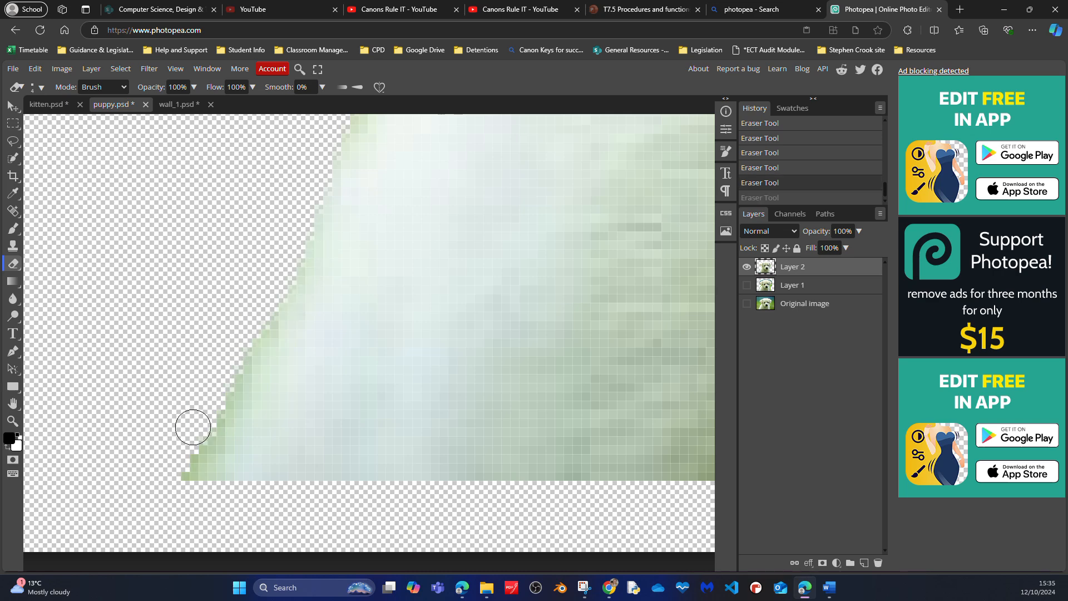
{"action": "left_click_drag", "start_coordinate": [185, 457], "coordinate": [184, 474]}
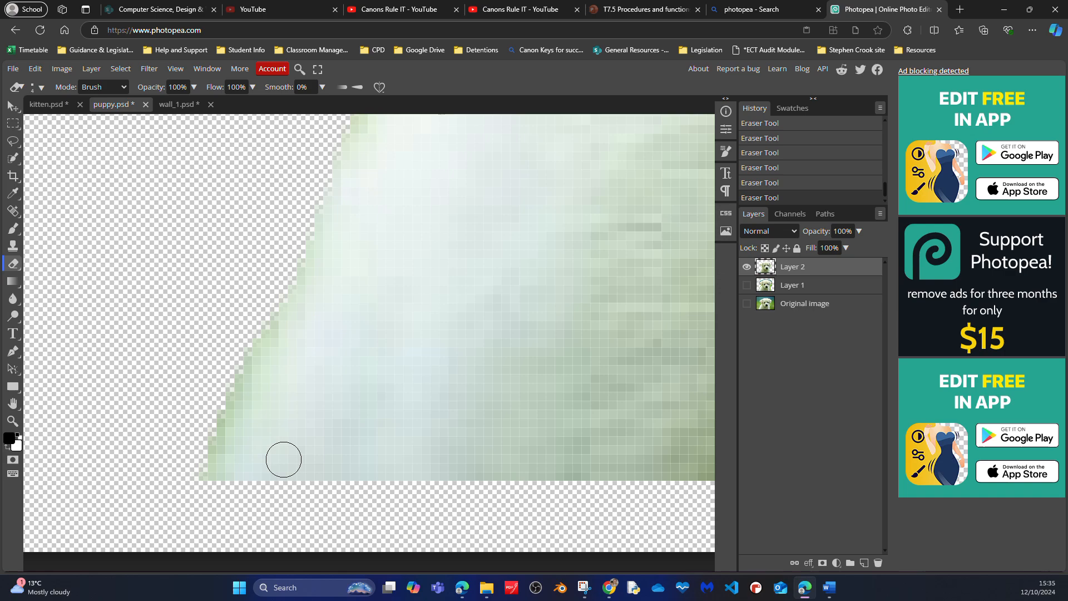
- Move the puppy down and to the left so its body meets the canvas's bottom edge
{"action": "key", "text": "ctrl+minus"}
{"action": "key", "text": "ctrl+minus"}
{"action": "key", "text": "ctrl+minus"}
{"action": "key", "text": "ctrl+minus"}
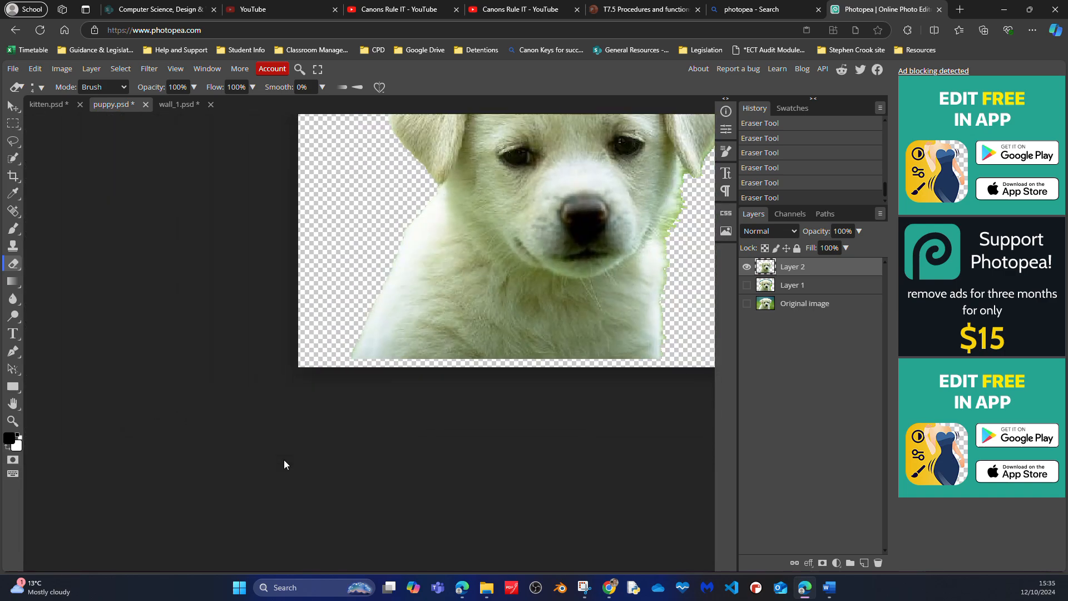
{"action": "left_click", "coordinate": [10, 108]}
{"action": "left_click_drag", "start_coordinate": [437, 218], "coordinate": [417, 235]}
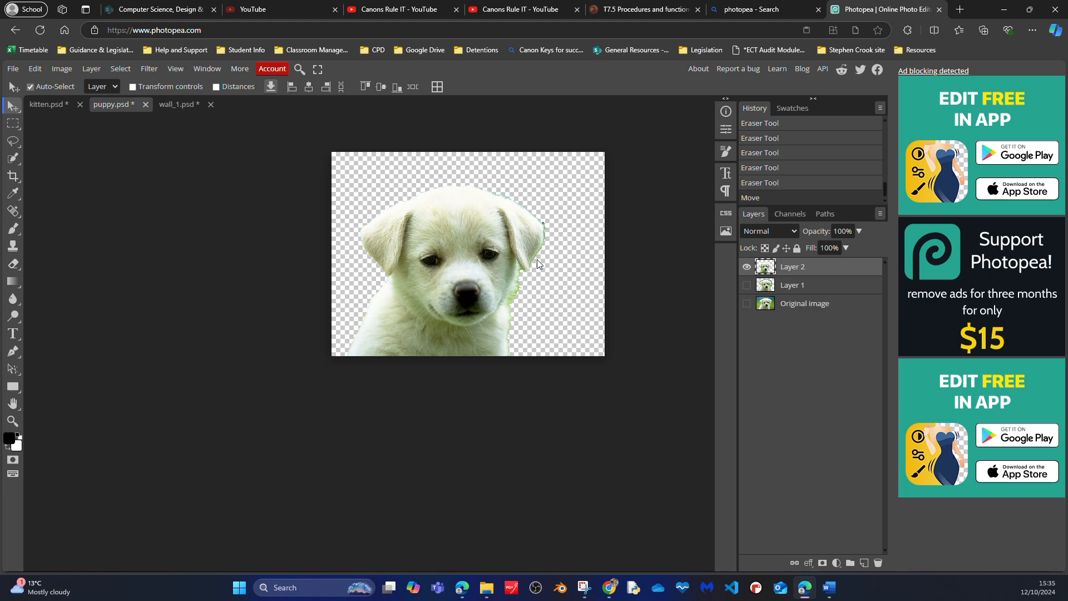
- Move the puppy down and to the left until the upper right-hand edge of its head shows up close
{"action": "key", "text": "ctrl+plus"}
{"action": "scroll", "coordinate": [472, 333], "scroll_direction": "up", "scroll_amount": 5}
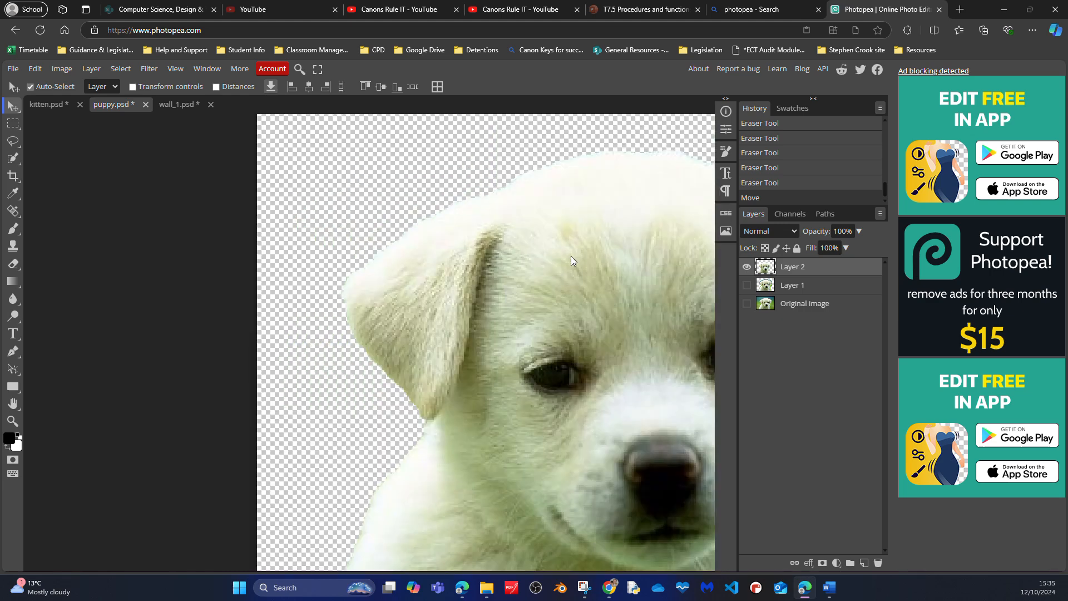
{"action": "left_click_drag", "start_coordinate": [579, 275], "coordinate": [351, 292]}
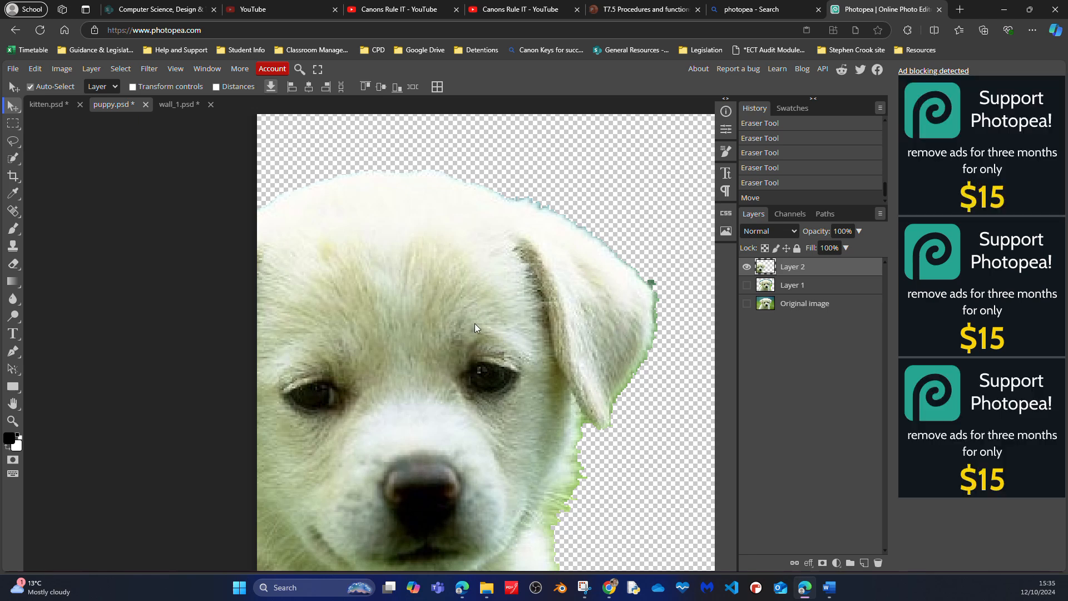
{"action": "key", "text": "ctrl+plus"}
{"action": "key", "text": "ctrl+plus"}
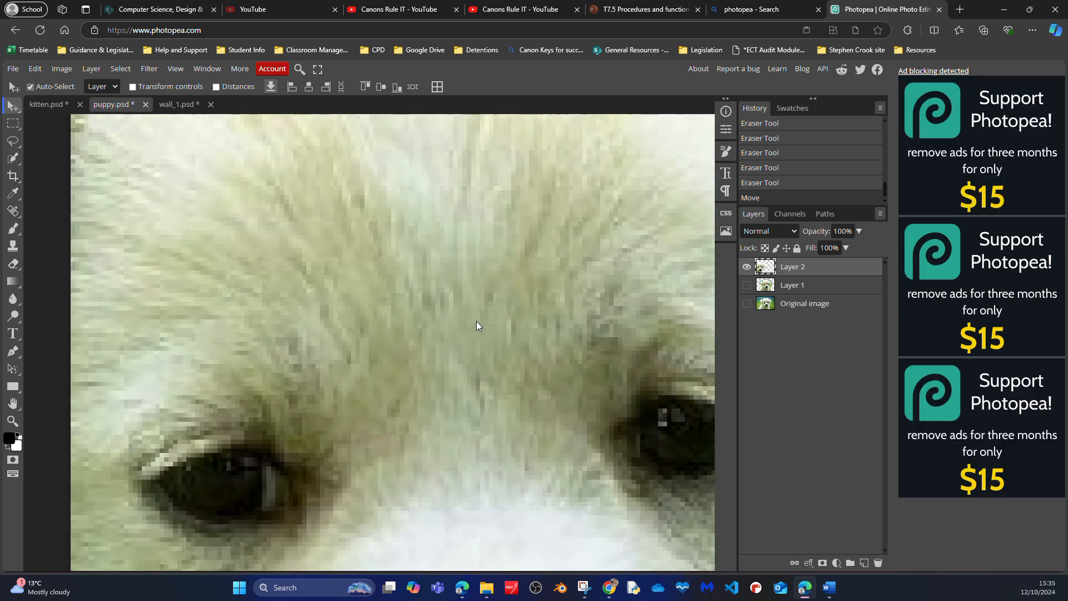
{"action": "left_click_drag", "start_coordinate": [476, 321], "coordinate": [49, 576]}
{"action": "left_click_drag", "start_coordinate": [306, 464], "coordinate": [325, 485]}
{"action": "key", "text": "ctrl+plus"}
{"action": "key", "text": "ctrl+plus"}
{"action": "key", "text": "ctrl+plus"}
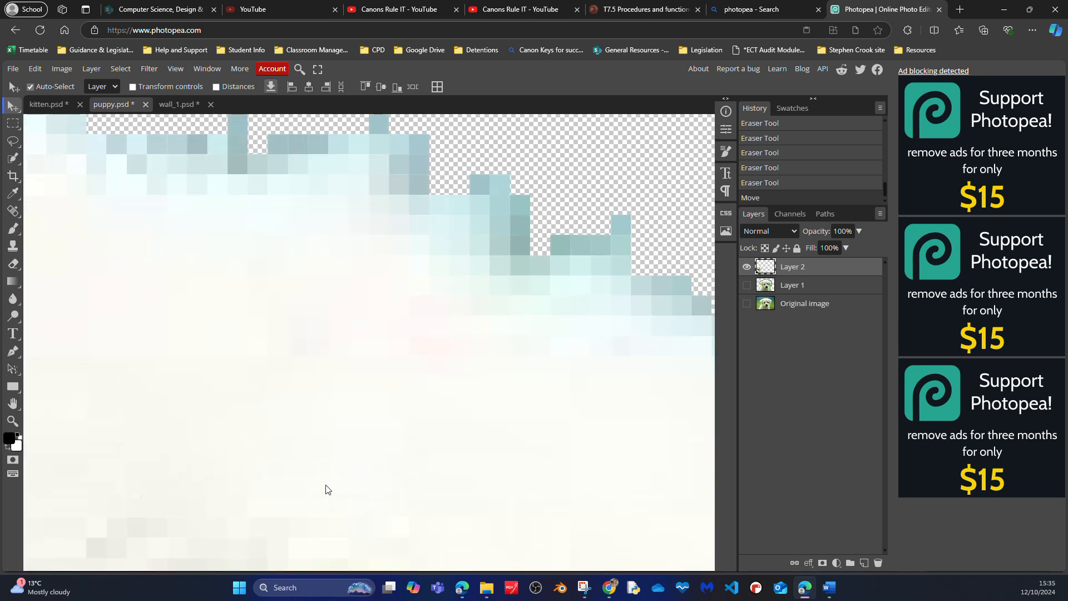
{"action": "left_click_drag", "start_coordinate": [409, 219], "coordinate": [489, 535]}
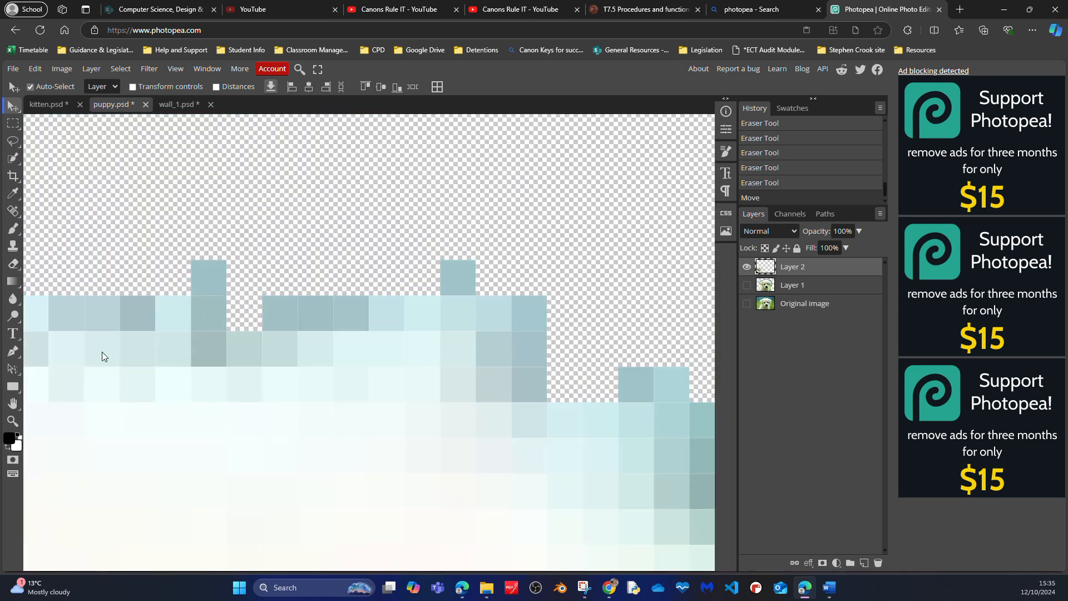
- Erase the blue-grey fringe pixels along the top right-hand outline of the puppy's head with the Eraser tool
{"action": "left_click", "coordinate": [12, 263]}
{"action": "mouse_move", "coordinate": [55, 289]}
{"action": "left_mouse_down"}
{"action": "mouse_move", "coordinate": [71, 263]}
{"action": "mouse_move", "coordinate": [371, 233]}
{"action": "mouse_move", "coordinate": [458, 242]}
{"action": "mouse_move", "coordinate": [512, 267]}
{"action": "mouse_move", "coordinate": [544, 328]}
{"action": "mouse_move", "coordinate": [377, 270]}
{"action": "mouse_move", "coordinate": [306, 294]}
{"action": "mouse_move", "coordinate": [64, 293]}
{"action": "mouse_move", "coordinate": [189, 389]}
{"action": "left_mouse_up"}
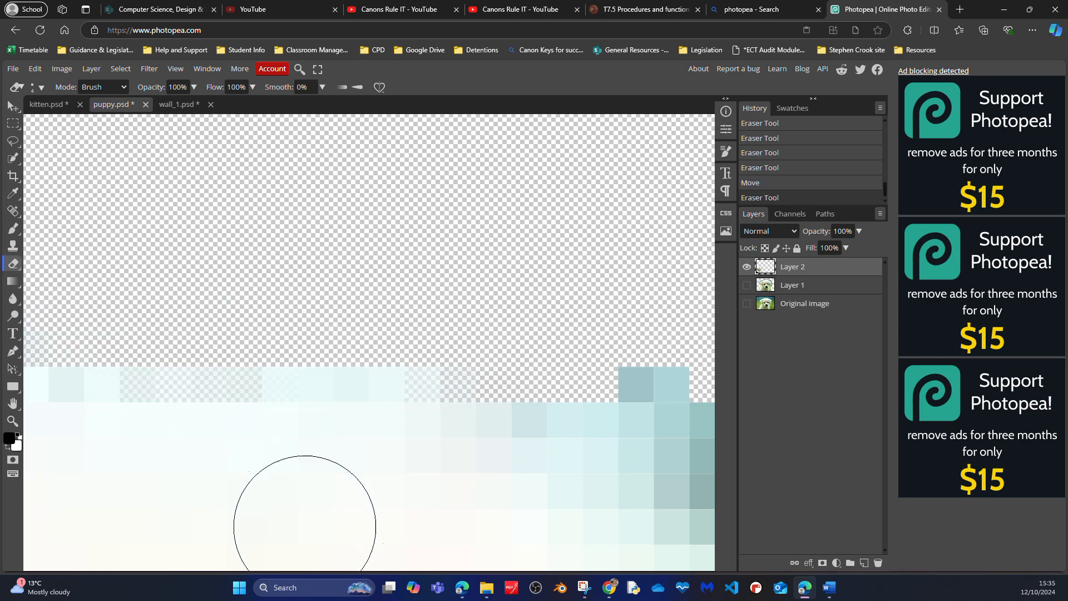
{"action": "scroll", "coordinate": [432, 267], "scroll_direction": "down", "scroll_amount": 2}
{"action": "scroll", "coordinate": [432, 267], "scroll_direction": "right", "scroll_amount": 5}
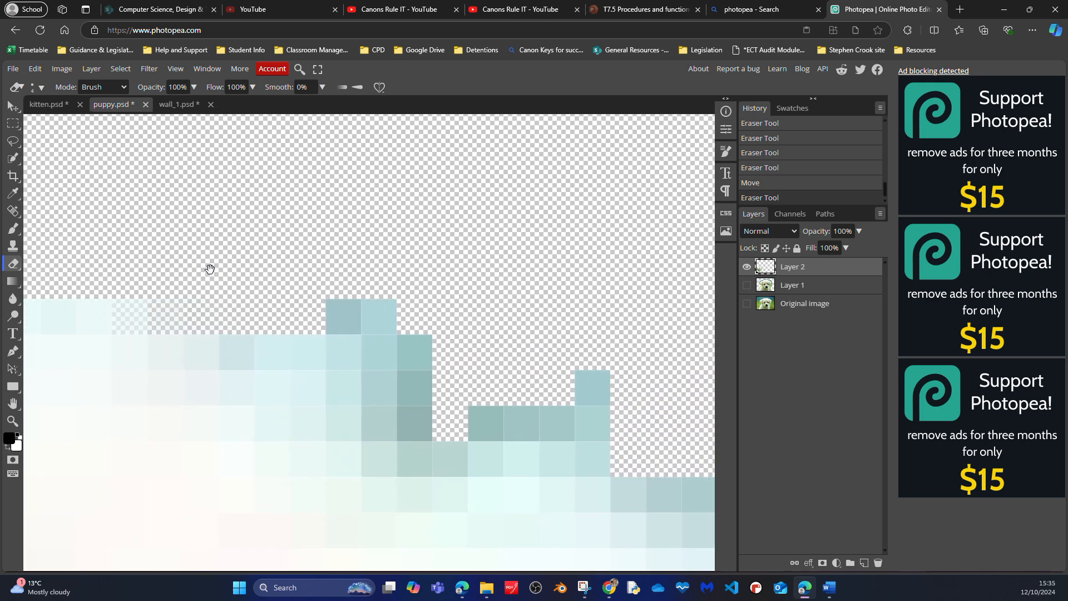
{"action": "mouse_move", "coordinate": [249, 285]}
{"action": "left_mouse_down"}
{"action": "mouse_move", "coordinate": [357, 314]}
{"action": "mouse_move", "coordinate": [399, 360]}
{"action": "mouse_move", "coordinate": [482, 375]}
{"action": "mouse_move", "coordinate": [557, 358]}
{"action": "mouse_move", "coordinate": [569, 391]}
{"action": "mouse_move", "coordinate": [439, 396]}
{"action": "left_mouse_up"}
{"action": "mouse_move", "coordinate": [476, 316]}
{"action": "left_mouse_down"}
{"action": "mouse_move", "coordinate": [467, 178]}
{"action": "mouse_move", "coordinate": [453, 162]}
{"action": "left_mouse_up"}
{"action": "mouse_move", "coordinate": [382, 292]}
{"action": "left_mouse_down"}
{"action": "mouse_move", "coordinate": [389, 257]}
{"action": "mouse_move", "coordinate": [309, 203]}
{"action": "mouse_move", "coordinate": [249, 187]}
{"action": "left_mouse_up"}
{"action": "mouse_move", "coordinate": [555, 242]}
{"action": "left_mouse_down"}
{"action": "mouse_move", "coordinate": [352, 213]}
{"action": "mouse_move", "coordinate": [329, 219]}
{"action": "left_mouse_up"}
{"action": "mouse_move", "coordinate": [266, 262]}
{"action": "left_mouse_down"}
{"action": "mouse_move", "coordinate": [334, 244]}
{"action": "mouse_move", "coordinate": [402, 262]}
{"action": "mouse_move", "coordinate": [503, 322]}
{"action": "left_mouse_up"}
- Continue erasing the teal fringe from the head down the sloping outline towards the puppy's right-hand ear
{"action": "left_click_drag", "start_coordinate": [562, 273], "coordinate": [276, 199]}
{"action": "mouse_move", "coordinate": [286, 274]}
{"action": "left_mouse_down"}
{"action": "mouse_move", "coordinate": [386, 281]}
{"action": "mouse_move", "coordinate": [433, 315]}
{"action": "mouse_move", "coordinate": [497, 406]}
{"action": "mouse_move", "coordinate": [512, 396]}
{"action": "left_mouse_up"}
{"action": "mouse_move", "coordinate": [472, 286]}
{"action": "left_mouse_down"}
{"action": "mouse_move", "coordinate": [189, 99]}
{"action": "mouse_move", "coordinate": [209, 106]}
{"action": "mouse_move", "coordinate": [198, 104]}
{"action": "left_mouse_up"}
{"action": "mouse_move", "coordinate": [339, 287]}
{"action": "left_mouse_down"}
{"action": "mouse_move", "coordinate": [335, 261]}
{"action": "mouse_move", "coordinate": [364, 333]}
{"action": "mouse_move", "coordinate": [401, 354]}
{"action": "mouse_move", "coordinate": [487, 367]}
{"action": "mouse_move", "coordinate": [533, 390]}
{"action": "mouse_move", "coordinate": [378, 376]}
{"action": "mouse_move", "coordinate": [334, 261]}
{"action": "left_mouse_up"}
{"action": "left_click_drag", "start_coordinate": [467, 296], "coordinate": [186, 119]}
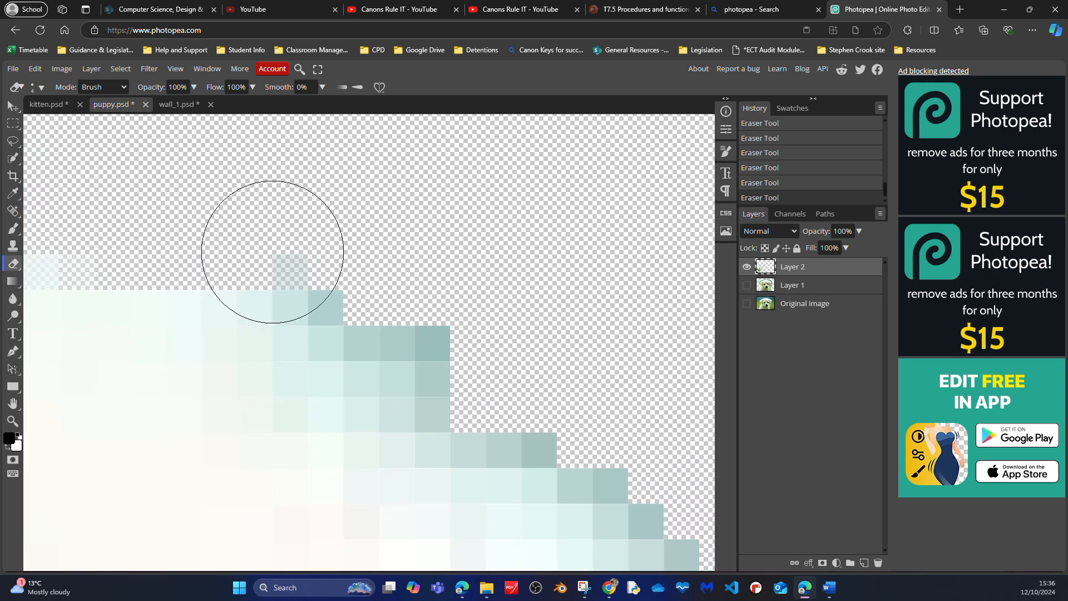
{"action": "mouse_move", "coordinate": [303, 242]}
{"action": "left_mouse_down"}
{"action": "mouse_move", "coordinate": [328, 251]}
{"action": "mouse_move", "coordinate": [379, 347]}
{"action": "mouse_move", "coordinate": [458, 378]}
{"action": "mouse_move", "coordinate": [471, 398]}
{"action": "mouse_move", "coordinate": [543, 429]}
{"action": "left_mouse_up"}
{"action": "mouse_move", "coordinate": [482, 317]}
{"action": "left_mouse_down"}
{"action": "mouse_move", "coordinate": [337, 229]}
{"action": "mouse_move", "coordinate": [316, 123]}
{"action": "left_mouse_up"}
{"action": "left_click_drag", "start_coordinate": [382, 250], "coordinate": [530, 373]}
{"action": "left_click_drag", "start_coordinate": [493, 294], "coordinate": [217, 133]}
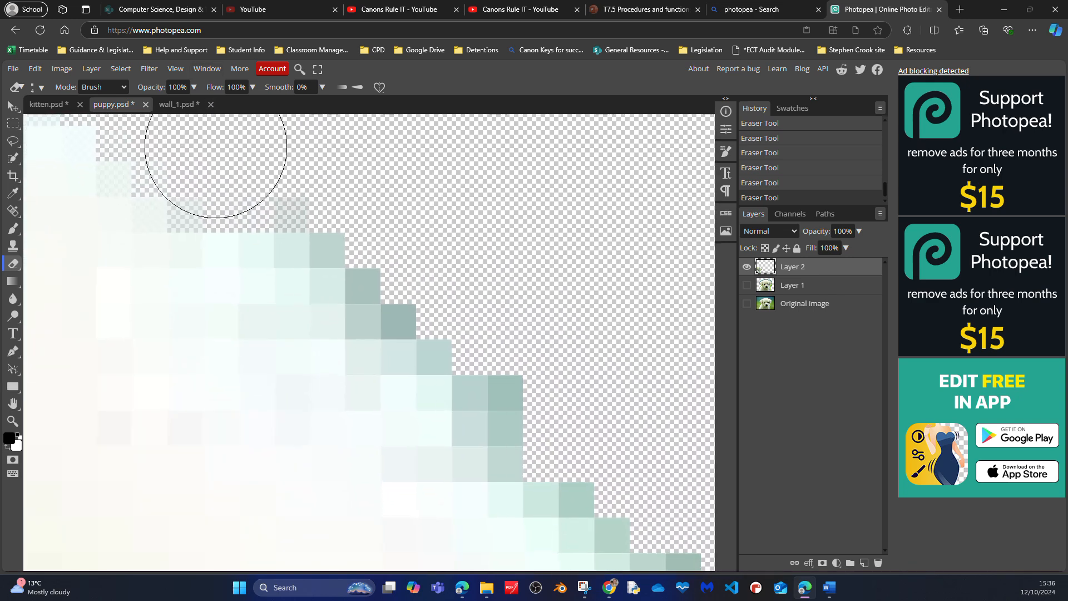
- Erase the green stair-stepped fringe along the upper edge of the right-hand ear
{"action": "mouse_move", "coordinate": [283, 176]}
{"action": "left_mouse_down"}
{"action": "mouse_move", "coordinate": [317, 226]}
{"action": "mouse_move", "coordinate": [515, 353]}
{"action": "mouse_move", "coordinate": [530, 394]}
{"action": "left_mouse_up"}
{"action": "left_click_drag", "start_coordinate": [486, 306], "coordinate": [317, 156]}
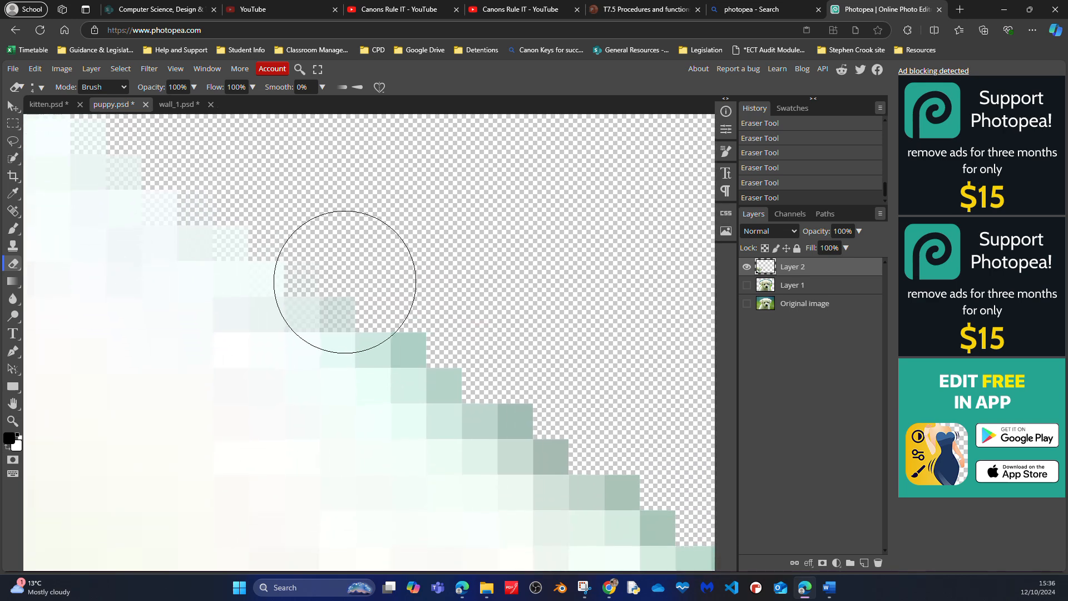
{"action": "left_click_drag", "start_coordinate": [356, 273], "coordinate": [512, 362]}
{"action": "mouse_move", "coordinate": [483, 295]}
{"action": "left_mouse_down"}
{"action": "mouse_move", "coordinate": [307, 149]}
{"action": "mouse_move", "coordinate": [294, 125]}
{"action": "left_mouse_up"}
{"action": "mouse_move", "coordinate": [322, 179]}
{"action": "left_mouse_down"}
{"action": "mouse_move", "coordinate": [419, 226]}
{"action": "mouse_move", "coordinate": [488, 281]}
{"action": "left_mouse_up"}
{"action": "left_click", "coordinate": [67, 69]}
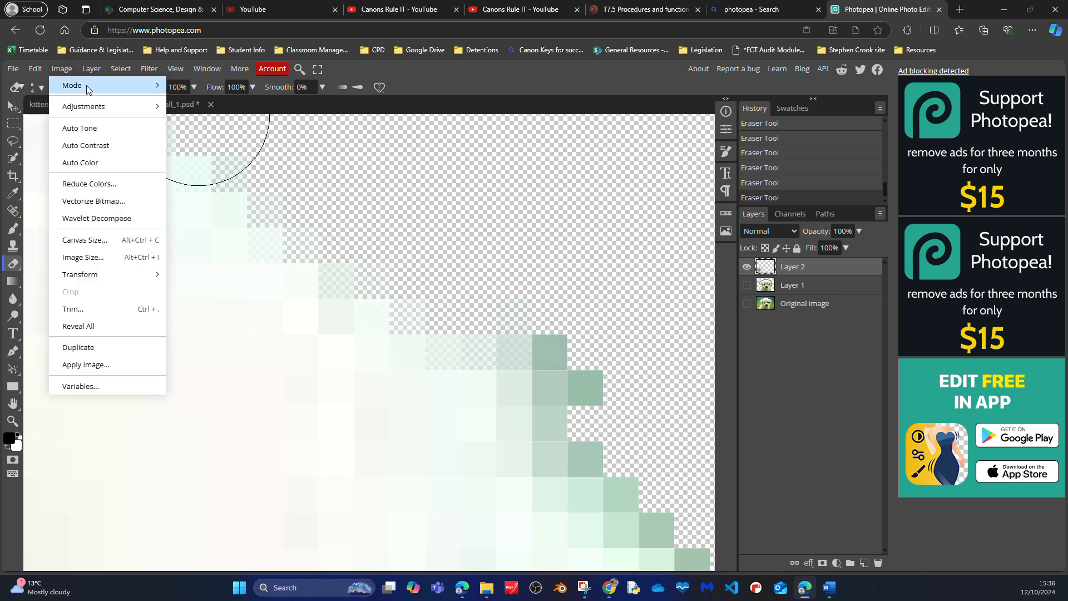
{"action": "mouse_move", "coordinate": [87, 89]}
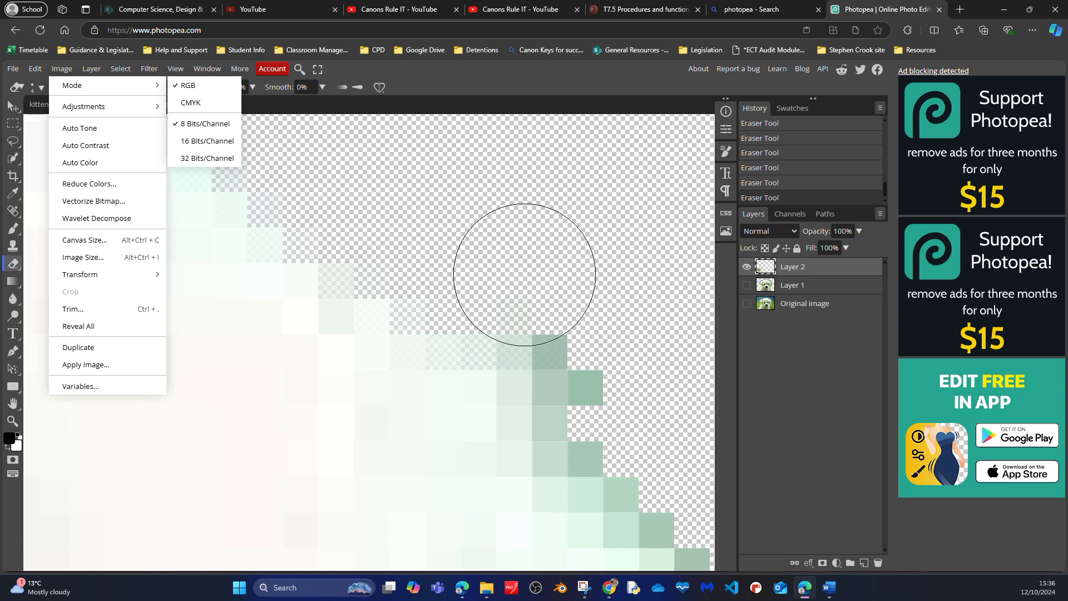
{"action": "left_click", "coordinate": [508, 233]}
- Erase the green pixels around the outer corner of the right-hand ear, including the dark green protrusion
{"action": "mouse_move", "coordinate": [529, 289]}
{"action": "left_mouse_down"}
{"action": "mouse_move", "coordinate": [586, 374]}
{"action": "mouse_move", "coordinate": [168, 25]}
{"action": "mouse_move", "coordinate": [376, 322]}
{"action": "mouse_move", "coordinate": [586, 448]}
{"action": "mouse_move", "coordinate": [353, 73]}
{"action": "left_mouse_up"}
{"action": "mouse_move", "coordinate": [346, 144]}
{"action": "left_mouse_down"}
{"action": "mouse_move", "coordinate": [460, 312]}
{"action": "mouse_move", "coordinate": [551, 417]}
{"action": "mouse_move", "coordinate": [431, 257]}
{"action": "mouse_move", "coordinate": [425, 349]}
{"action": "left_mouse_up"}
{"action": "left_click", "coordinate": [382, 186]}
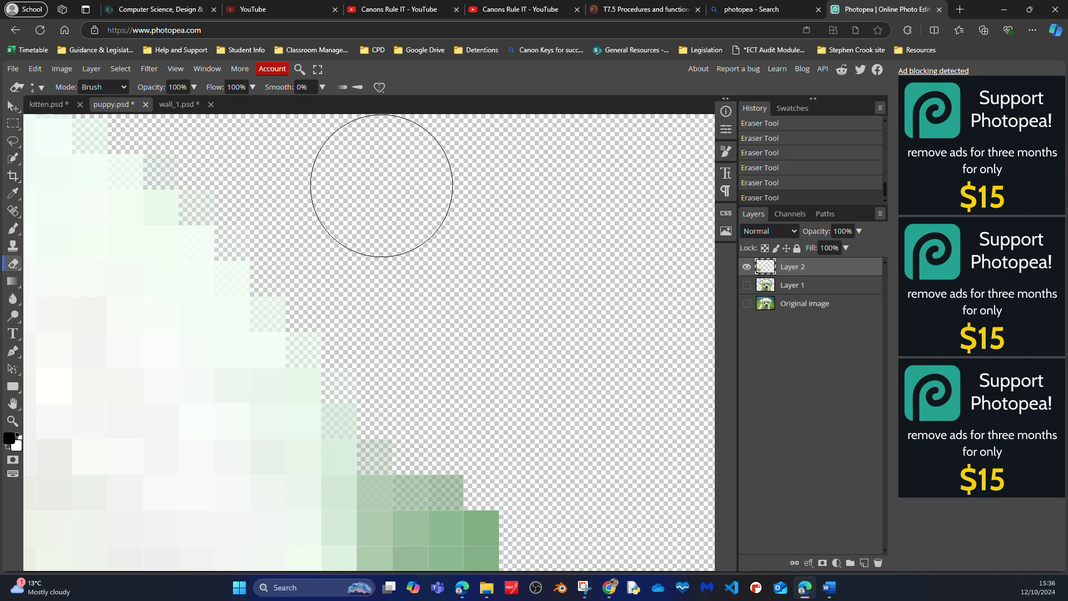
{"action": "left_click_drag", "start_coordinate": [406, 293], "coordinate": [356, 163]}
{"action": "mouse_move", "coordinate": [308, 286]}
{"action": "left_mouse_down"}
{"action": "mouse_move", "coordinate": [333, 309]}
{"action": "mouse_move", "coordinate": [374, 429]}
{"action": "mouse_move", "coordinate": [376, 501]}
{"action": "left_mouse_up"}
{"action": "left_click_drag", "start_coordinate": [424, 389], "coordinate": [412, 132]}
{"action": "mouse_move", "coordinate": [333, 239]}
{"action": "left_mouse_down"}
{"action": "mouse_move", "coordinate": [322, 334]}
{"action": "mouse_move", "coordinate": [351, 512]}
{"action": "left_mouse_up"}
{"action": "left_click_drag", "start_coordinate": [375, 341], "coordinate": [480, 460]}
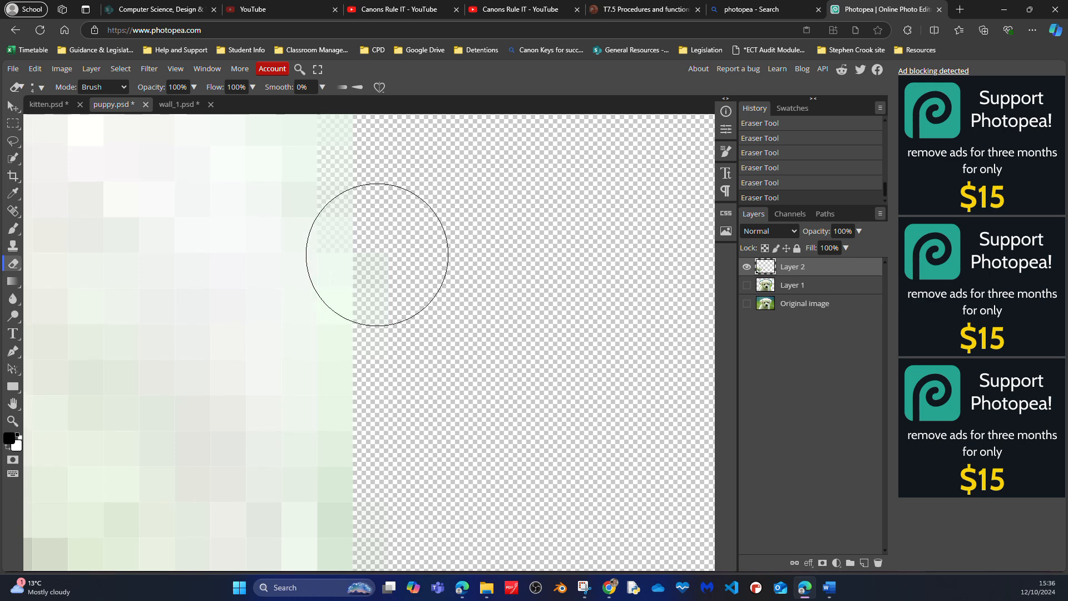
- Continue erasing the green fringe down the outer side of the right-hand ear
{"action": "left_click", "coordinate": [353, 253]}
{"action": "left_click_drag", "start_coordinate": [493, 373], "coordinate": [488, 172]}
{"action": "left_click_drag", "start_coordinate": [384, 286], "coordinate": [397, 366]}
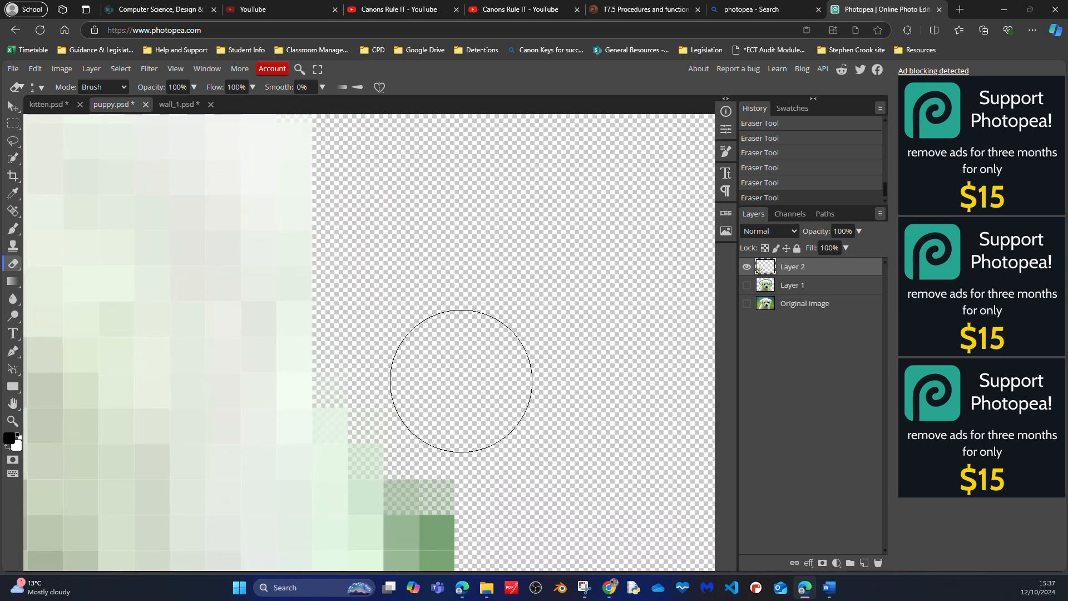
{"action": "left_click_drag", "start_coordinate": [522, 396], "coordinate": [499, 224]}
{"action": "mouse_move", "coordinate": [368, 247]}
{"action": "left_mouse_down"}
{"action": "mouse_move", "coordinate": [381, 322]}
{"action": "mouse_move", "coordinate": [429, 418]}
{"action": "mouse_move", "coordinate": [451, 398]}
{"action": "mouse_move", "coordinate": [460, 223]}
{"action": "left_mouse_up"}
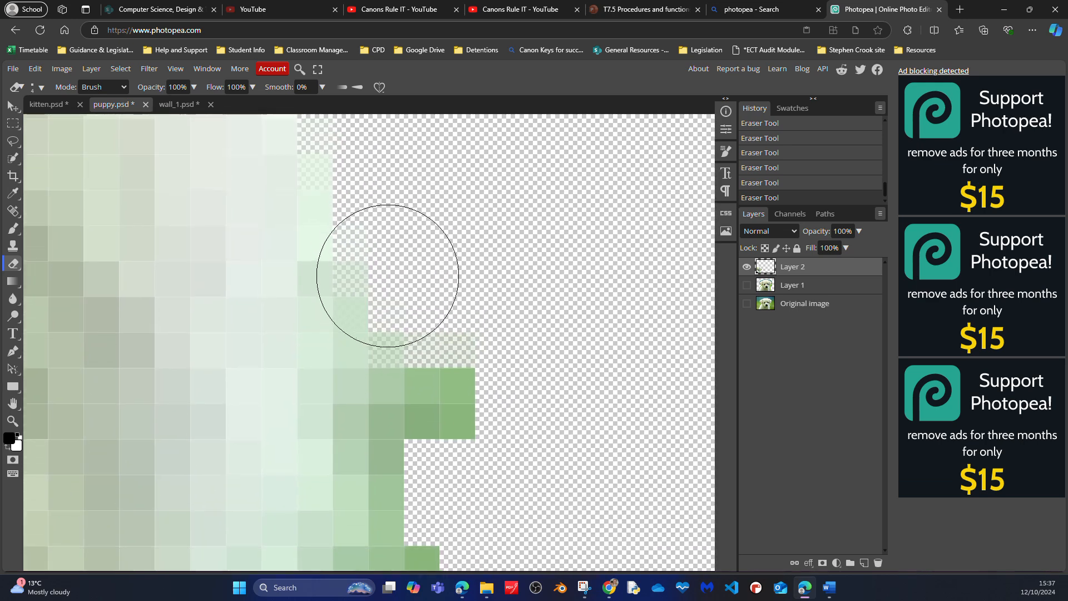
- Erase the protruding green blocks along the lower outer side of the right-hand ear
{"action": "mouse_move", "coordinate": [386, 277]}
{"action": "left_mouse_down"}
{"action": "mouse_move", "coordinate": [409, 405]}
{"action": "mouse_move", "coordinate": [381, 484]}
{"action": "left_mouse_up"}
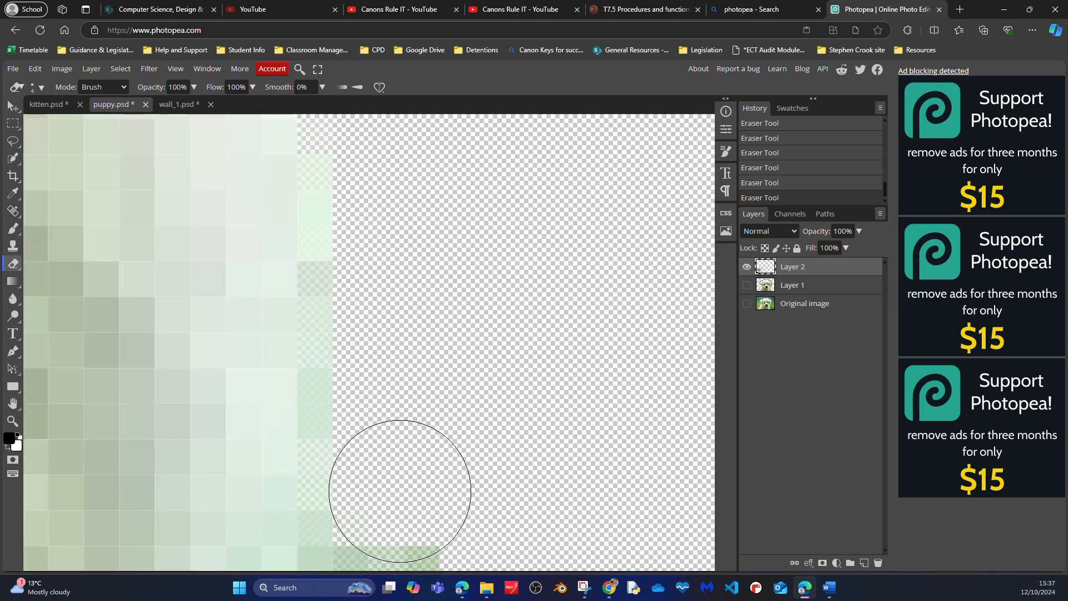
{"action": "left_click_drag", "start_coordinate": [470, 358], "coordinate": [499, 239]}
{"action": "left_click_drag", "start_coordinate": [439, 372], "coordinate": [440, 482]}
{"action": "left_click_drag", "start_coordinate": [494, 377], "coordinate": [524, 128]}
{"action": "mouse_move", "coordinate": [465, 269]}
{"action": "left_mouse_down"}
{"action": "mouse_move", "coordinate": [424, 334]}
{"action": "mouse_move", "coordinate": [386, 336]}
{"action": "mouse_move", "coordinate": [369, 324]}
{"action": "mouse_move", "coordinate": [392, 383]}
{"action": "left_mouse_up"}
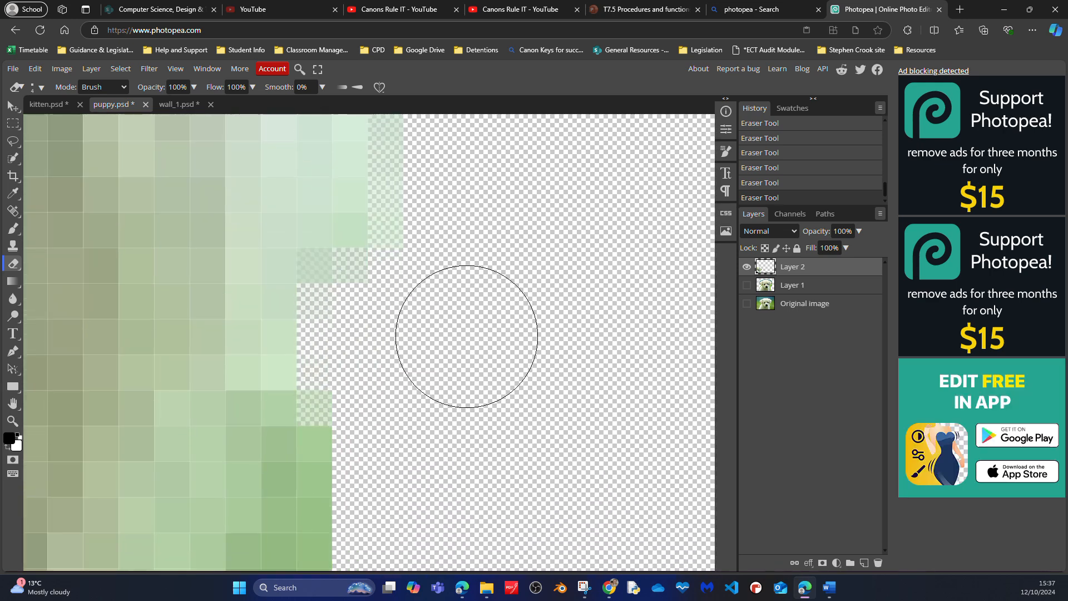
- Erase the remaining green fringe along the underside and tip of the right-hand ear
{"action": "scroll", "coordinate": [467, 339], "scroll_direction": "down", "scroll_amount": 2}
{"action": "scroll", "coordinate": [466, 336], "scroll_direction": "down", "scroll_amount": 2}
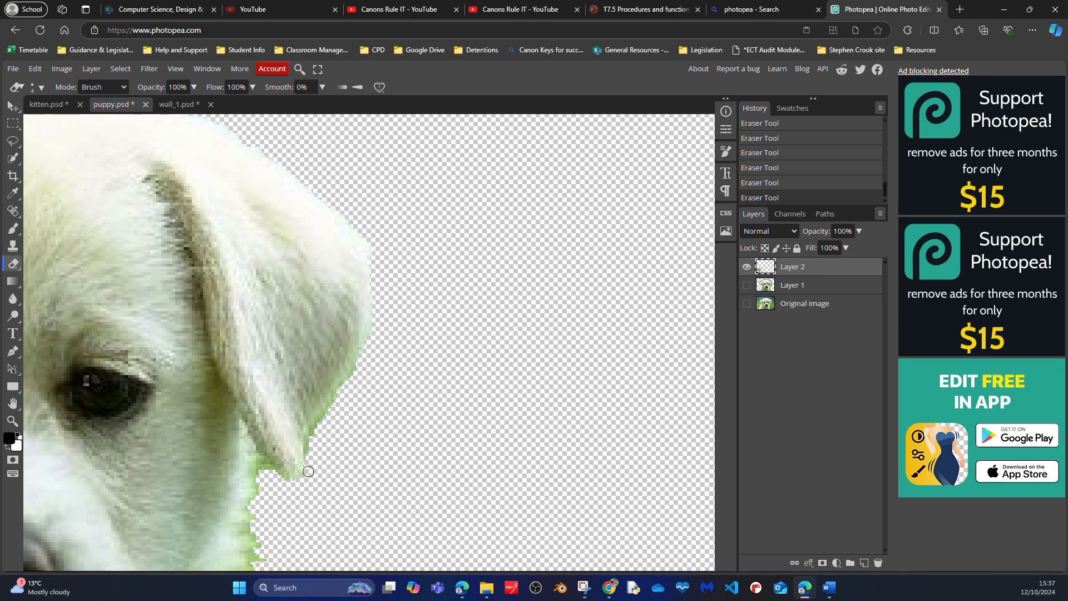
{"action": "left_click_drag", "start_coordinate": [316, 428], "coordinate": [360, 373]}
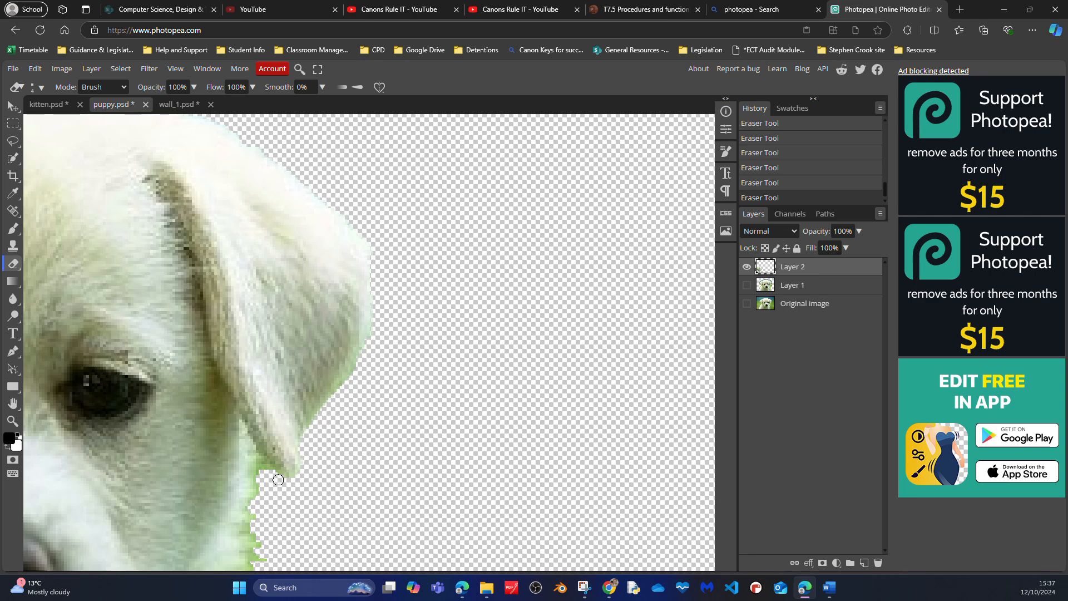
{"action": "mouse_move", "coordinate": [264, 472]}
{"action": "left_mouse_down"}
{"action": "mouse_move", "coordinate": [257, 460]}
{"action": "mouse_move", "coordinate": [291, 481]}
{"action": "left_mouse_up"}
- Erase the green fringe along the right-hand cheek below the ear, undoing the stray stroke and trimming the lower cheek again
{"action": "scroll", "coordinate": [346, 461], "scroll_direction": "down", "scroll_amount": 2}
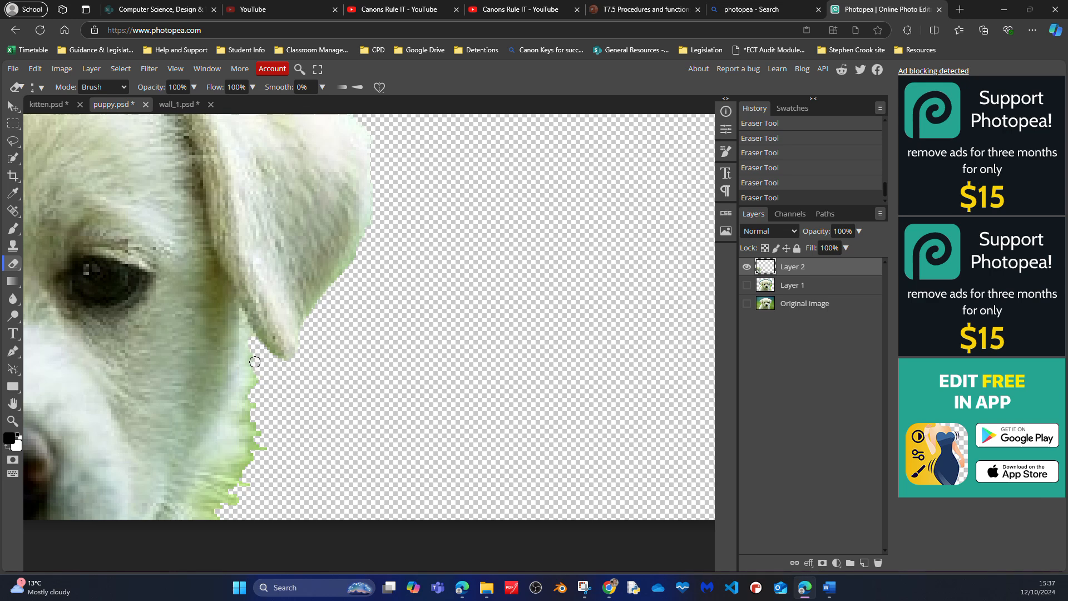
{"action": "mouse_move", "coordinate": [253, 402]}
{"action": "left_mouse_down"}
{"action": "mouse_move", "coordinate": [254, 363]}
{"action": "mouse_move", "coordinate": [259, 459]}
{"action": "mouse_move", "coordinate": [263, 446]}
{"action": "mouse_move", "coordinate": [234, 508]}
{"action": "mouse_move", "coordinate": [213, 518]}
{"action": "mouse_move", "coordinate": [241, 489]}
{"action": "mouse_move", "coordinate": [255, 415]}
{"action": "left_mouse_up"}
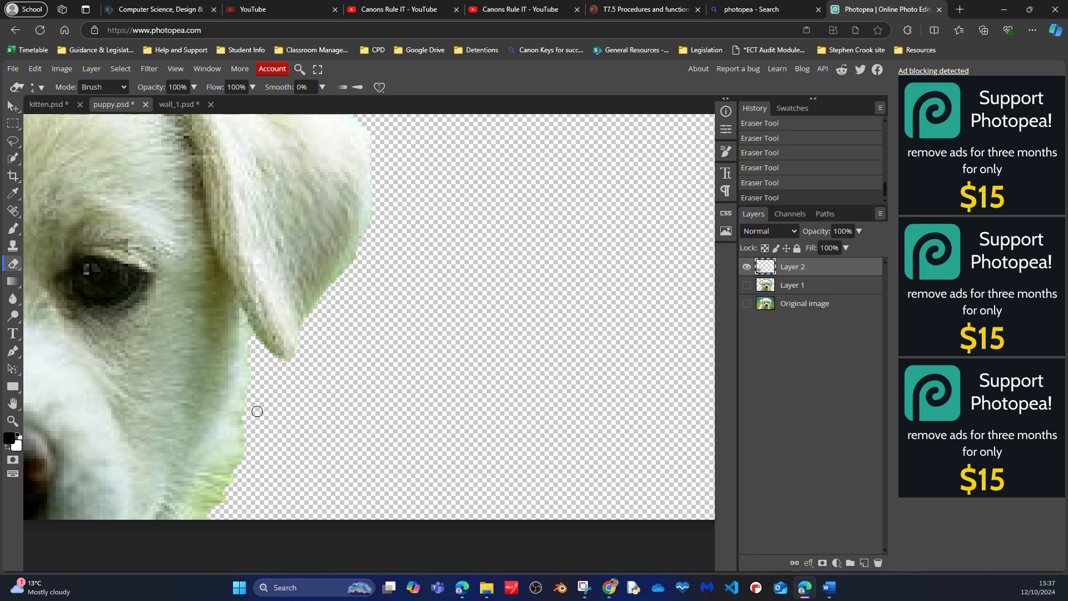
{"action": "left_click_drag", "start_coordinate": [239, 479], "coordinate": [225, 502]}
{"action": "mouse_move", "coordinate": [326, 412]}
{"action": "left_mouse_down"}
{"action": "mouse_move", "coordinate": [457, 317]}
{"action": "mouse_move", "coordinate": [445, 309]}
{"action": "left_mouse_up"}
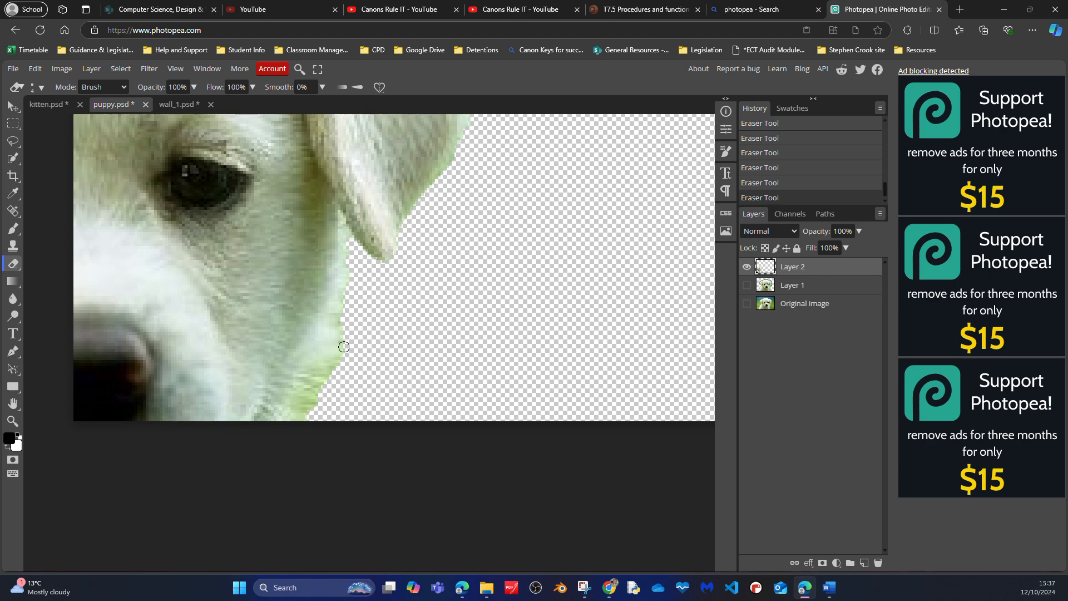
{"action": "mouse_move", "coordinate": [338, 321]}
{"action": "left_mouse_down"}
{"action": "mouse_move", "coordinate": [340, 371]}
{"action": "mouse_move", "coordinate": [343, 352]}
{"action": "mouse_move", "coordinate": [299, 390]}
{"action": "mouse_move", "coordinate": [297, 401]}
{"action": "mouse_move", "coordinate": [318, 386]}
{"action": "mouse_move", "coordinate": [305, 414]}
{"action": "mouse_move", "coordinate": [295, 421]}
{"action": "mouse_move", "coordinate": [303, 399]}
{"action": "mouse_move", "coordinate": [287, 417]}
{"action": "mouse_move", "coordinate": [351, 295]}
{"action": "mouse_move", "coordinate": [303, 424]}
{"action": "mouse_move", "coordinate": [334, 396]}
{"action": "mouse_move", "coordinate": [341, 355]}
{"action": "mouse_move", "coordinate": [312, 386]}
{"action": "mouse_move", "coordinate": [343, 323]}
{"action": "mouse_move", "coordinate": [346, 227]}
{"action": "mouse_move", "coordinate": [344, 277]}
{"action": "left_mouse_up"}
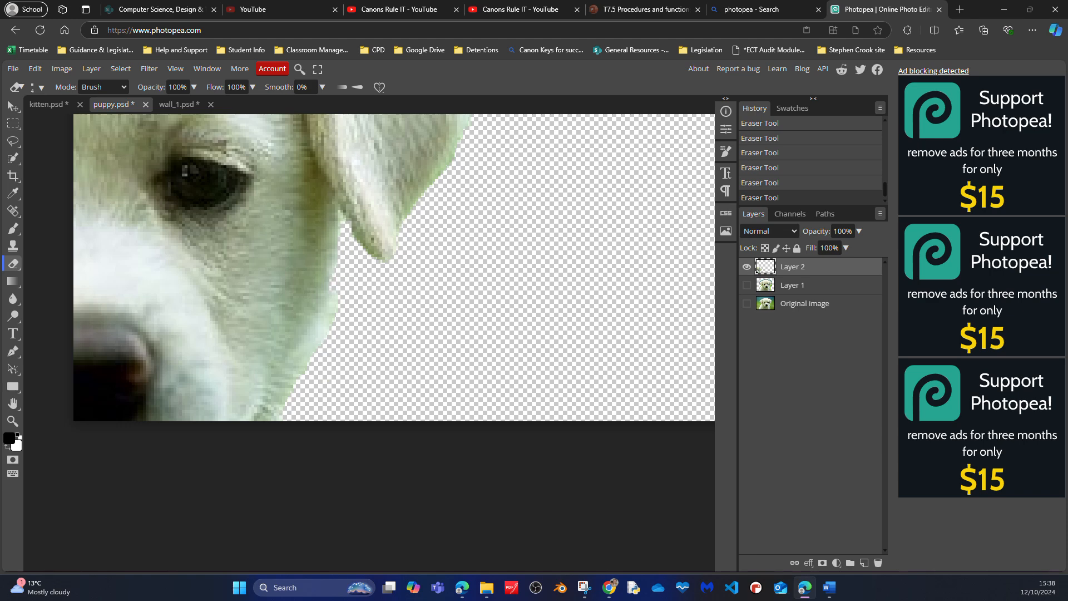
{"action": "key", "text": "ctrl+z"}
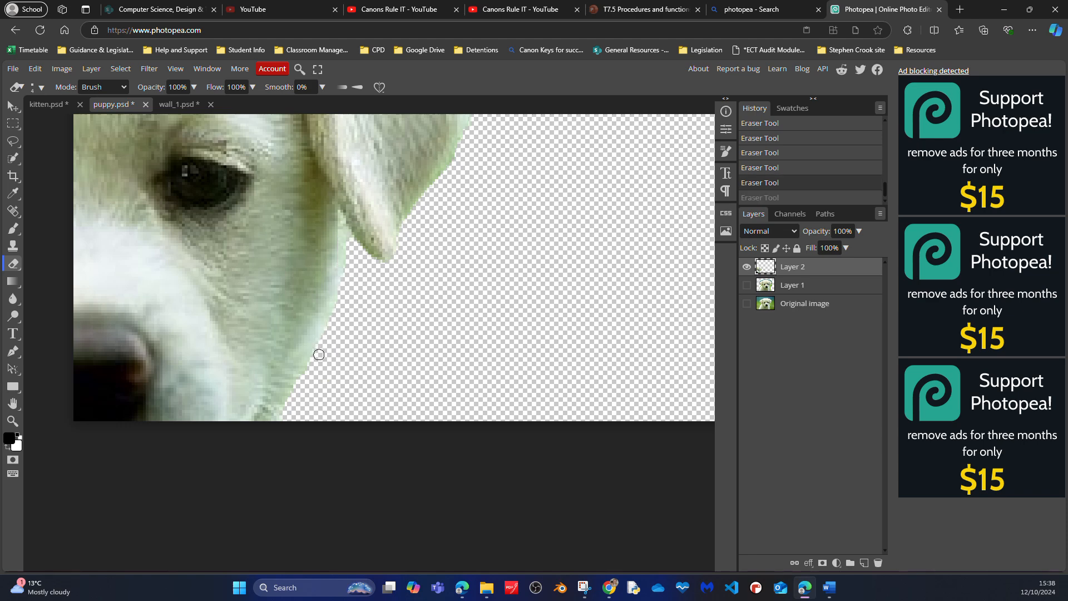
{"action": "mouse_move", "coordinate": [304, 375]}
{"action": "left_mouse_down"}
{"action": "mouse_move", "coordinate": [269, 424]}
{"action": "mouse_move", "coordinate": [369, 330]}
{"action": "mouse_move", "coordinate": [399, 329]}
{"action": "left_mouse_up"}
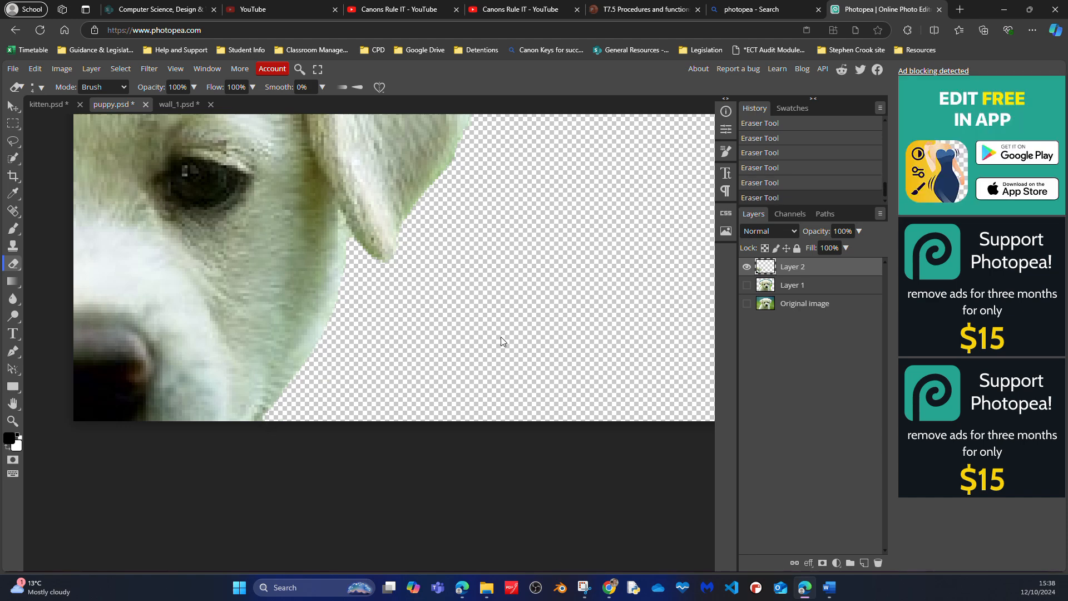
- Move the puppy back to the canvas's middle with its body on the bottom edge, and copy its layer into wall_1.psd
{"action": "key", "text": "ctrl+1"}
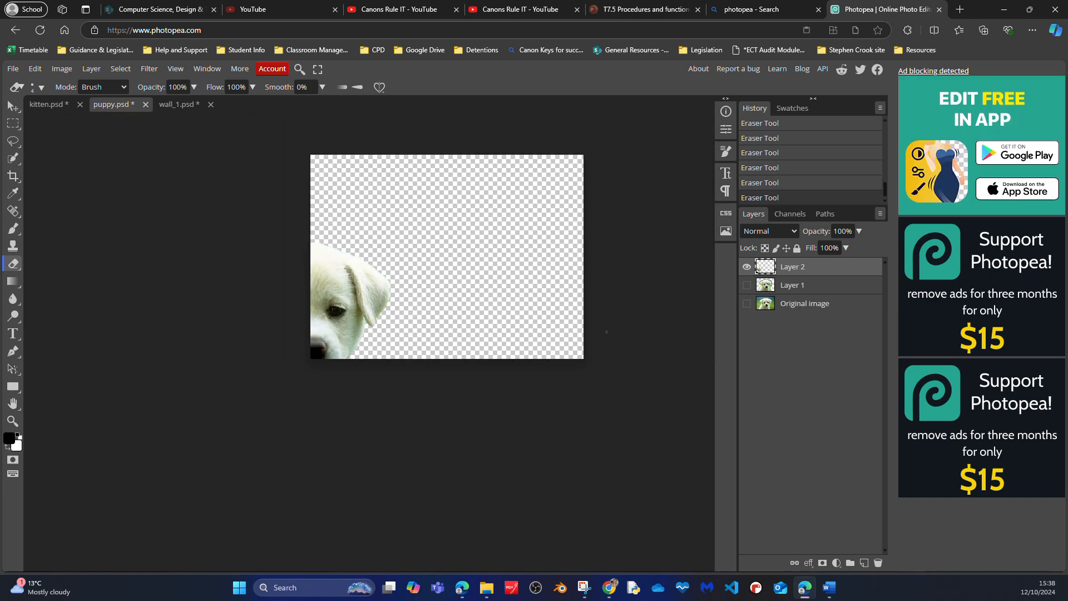
{"action": "left_click", "coordinate": [13, 106]}
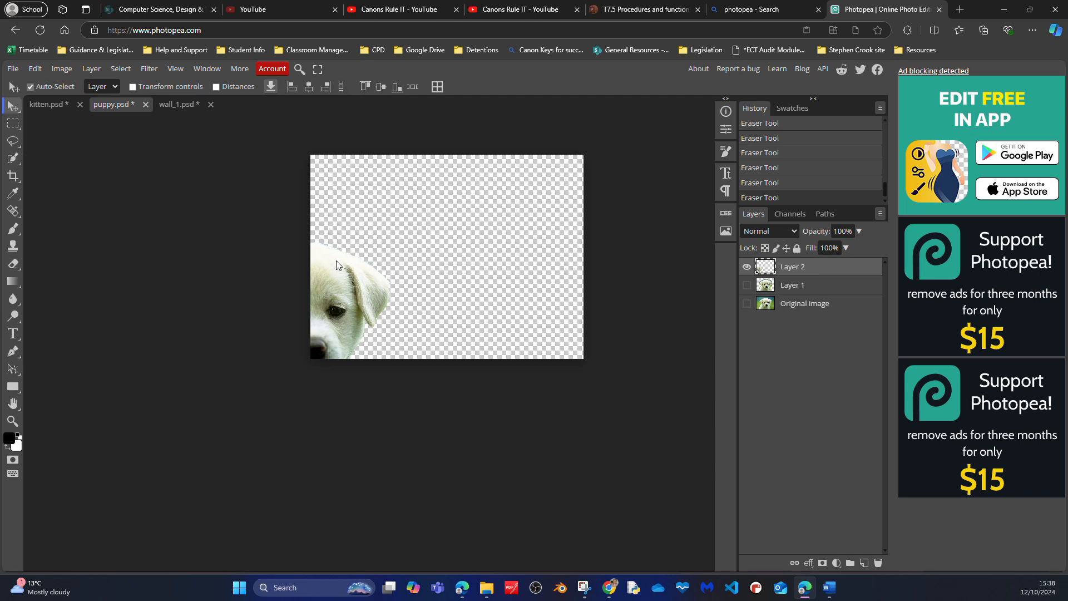
{"action": "left_click_drag", "start_coordinate": [342, 262], "coordinate": [486, 215]}
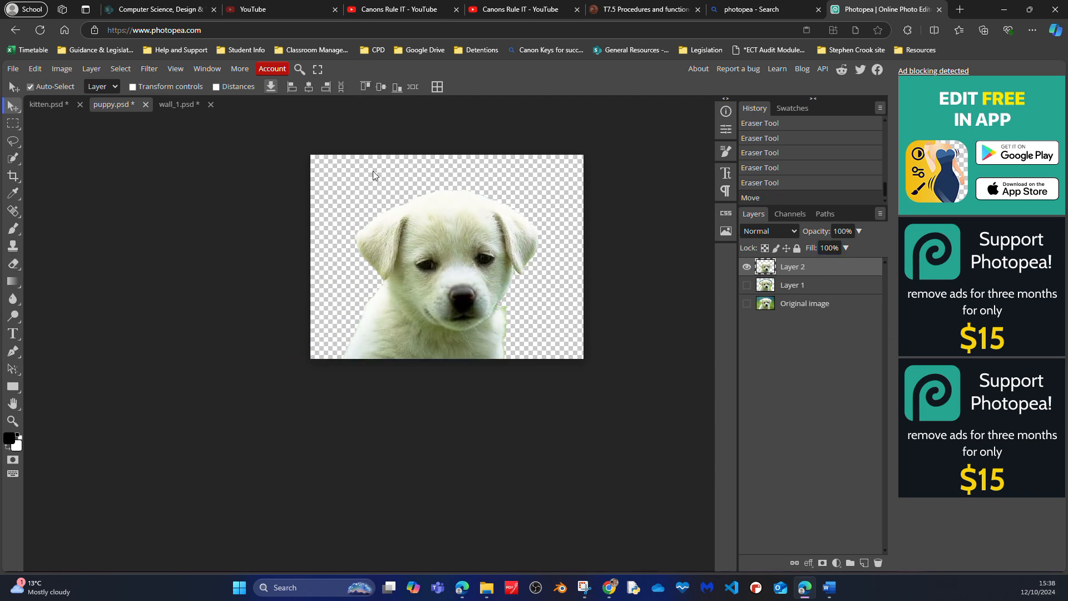
{"action": "left_click_drag", "start_coordinate": [440, 234], "coordinate": [408, 350]}
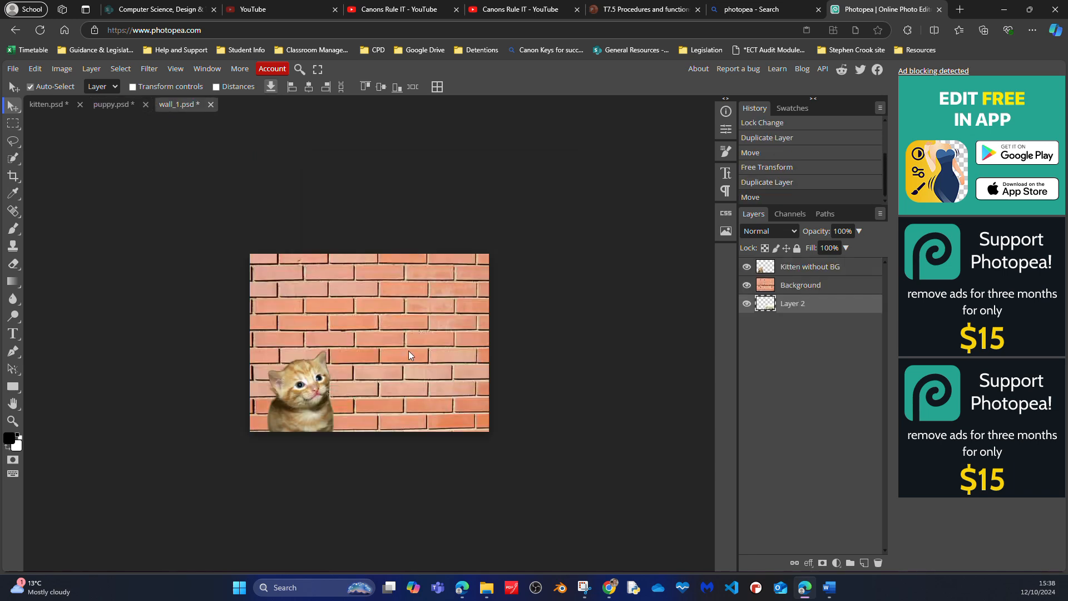
- Place the puppy layer between Kitten without BG and Background, and position the puppy to the right of the kitten
{"action": "left_click", "coordinate": [817, 268]}
{"action": "left_click_drag", "start_coordinate": [823, 308], "coordinate": [815, 276]}
{"action": "left_click_drag", "start_coordinate": [443, 379], "coordinate": [430, 297]}
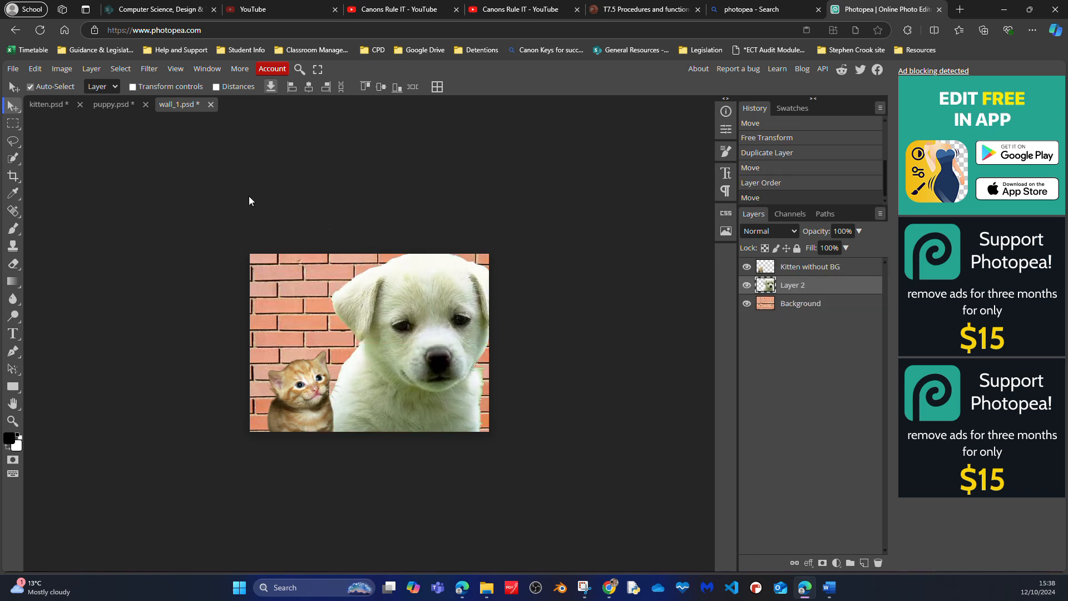
- Scale the puppy to about 64.39% and place it in the lower right-hand corner of the brick wall
{"action": "left_click", "coordinate": [35, 68]}
{"action": "left_click", "coordinate": [62, 68]}
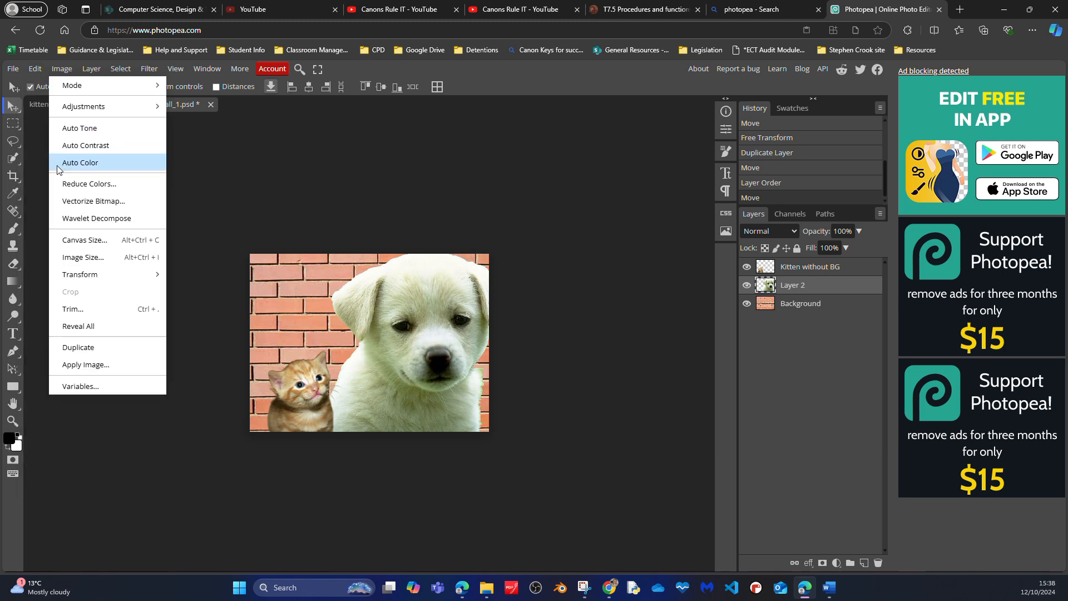
{"action": "left_click", "coordinate": [35, 68]}
{"action": "mouse_move", "coordinate": [74, 342]}
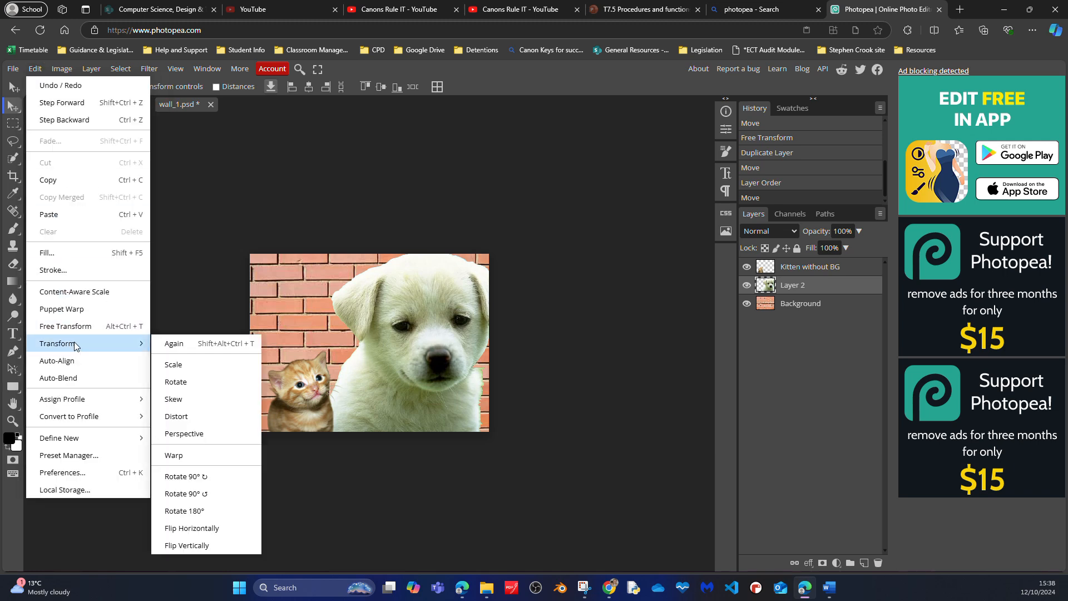
{"action": "left_click", "coordinate": [188, 364]}
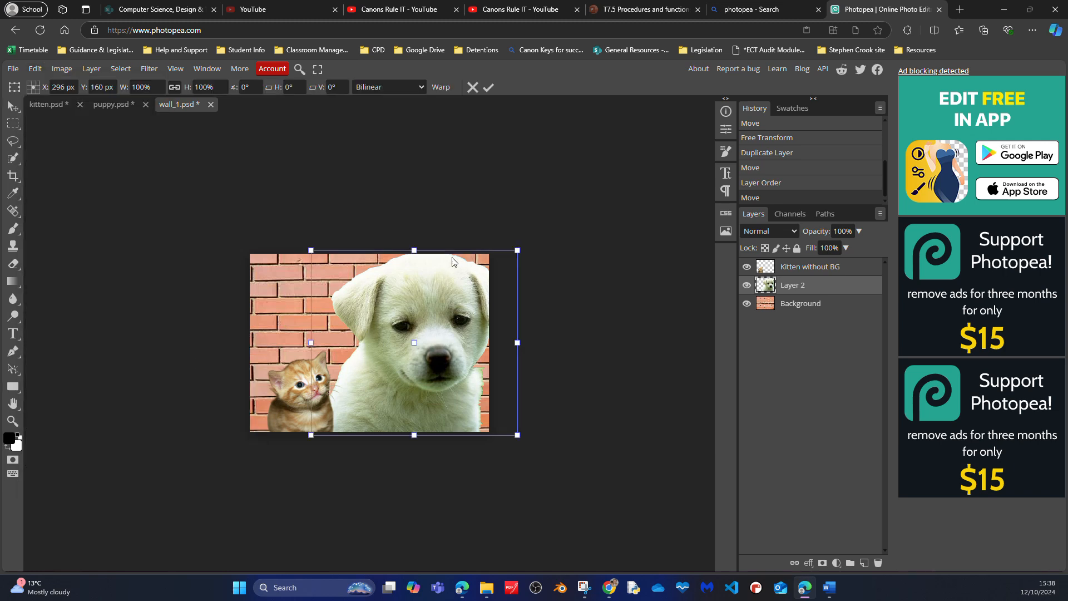
{"action": "left_click_drag", "start_coordinate": [414, 248], "coordinate": [335, 313]}
{"action": "left_click_drag", "start_coordinate": [383, 344], "coordinate": [410, 346]}
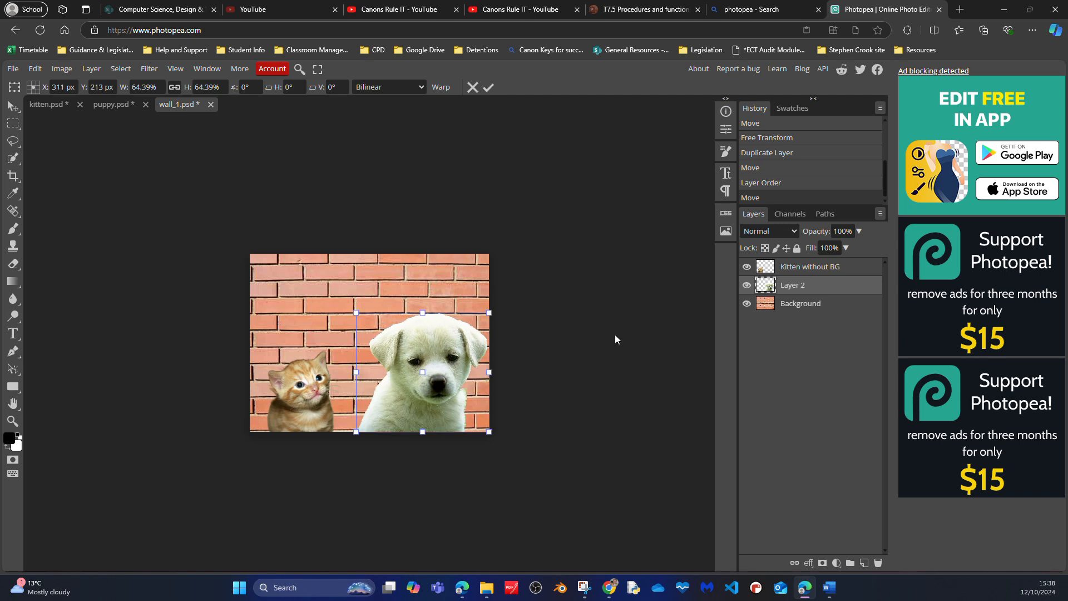